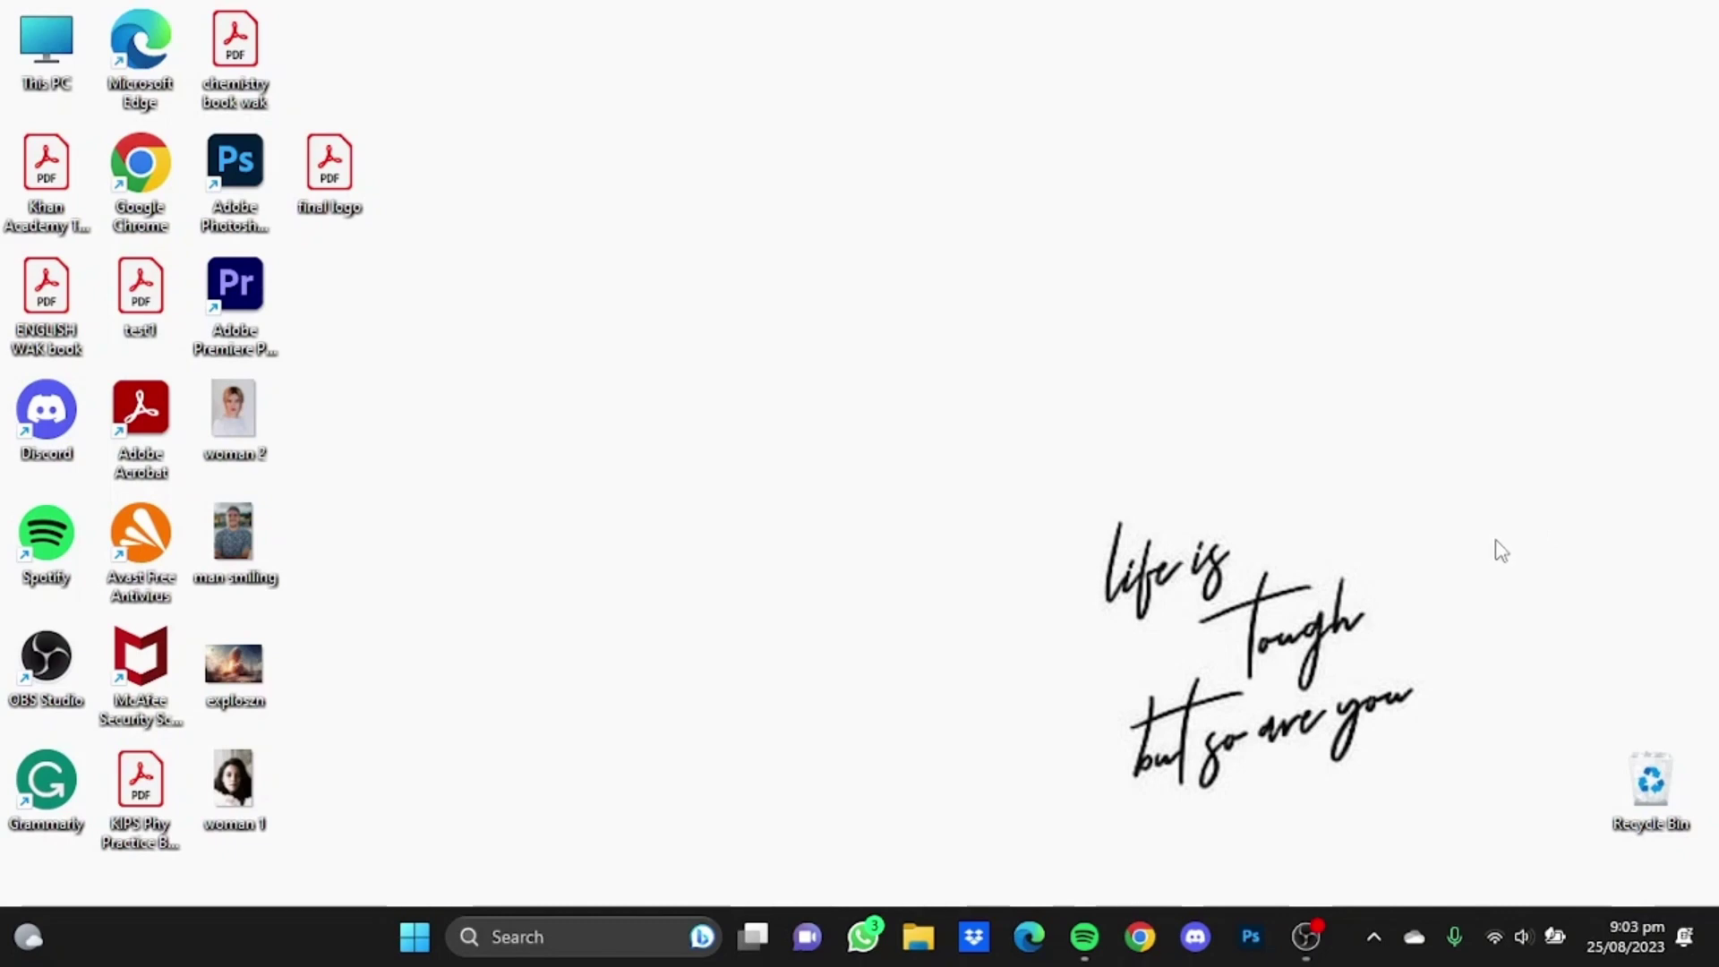
# Launch Microsoft Edge from the taskbar to get a new tab page.
pyautogui.click(1029, 936)
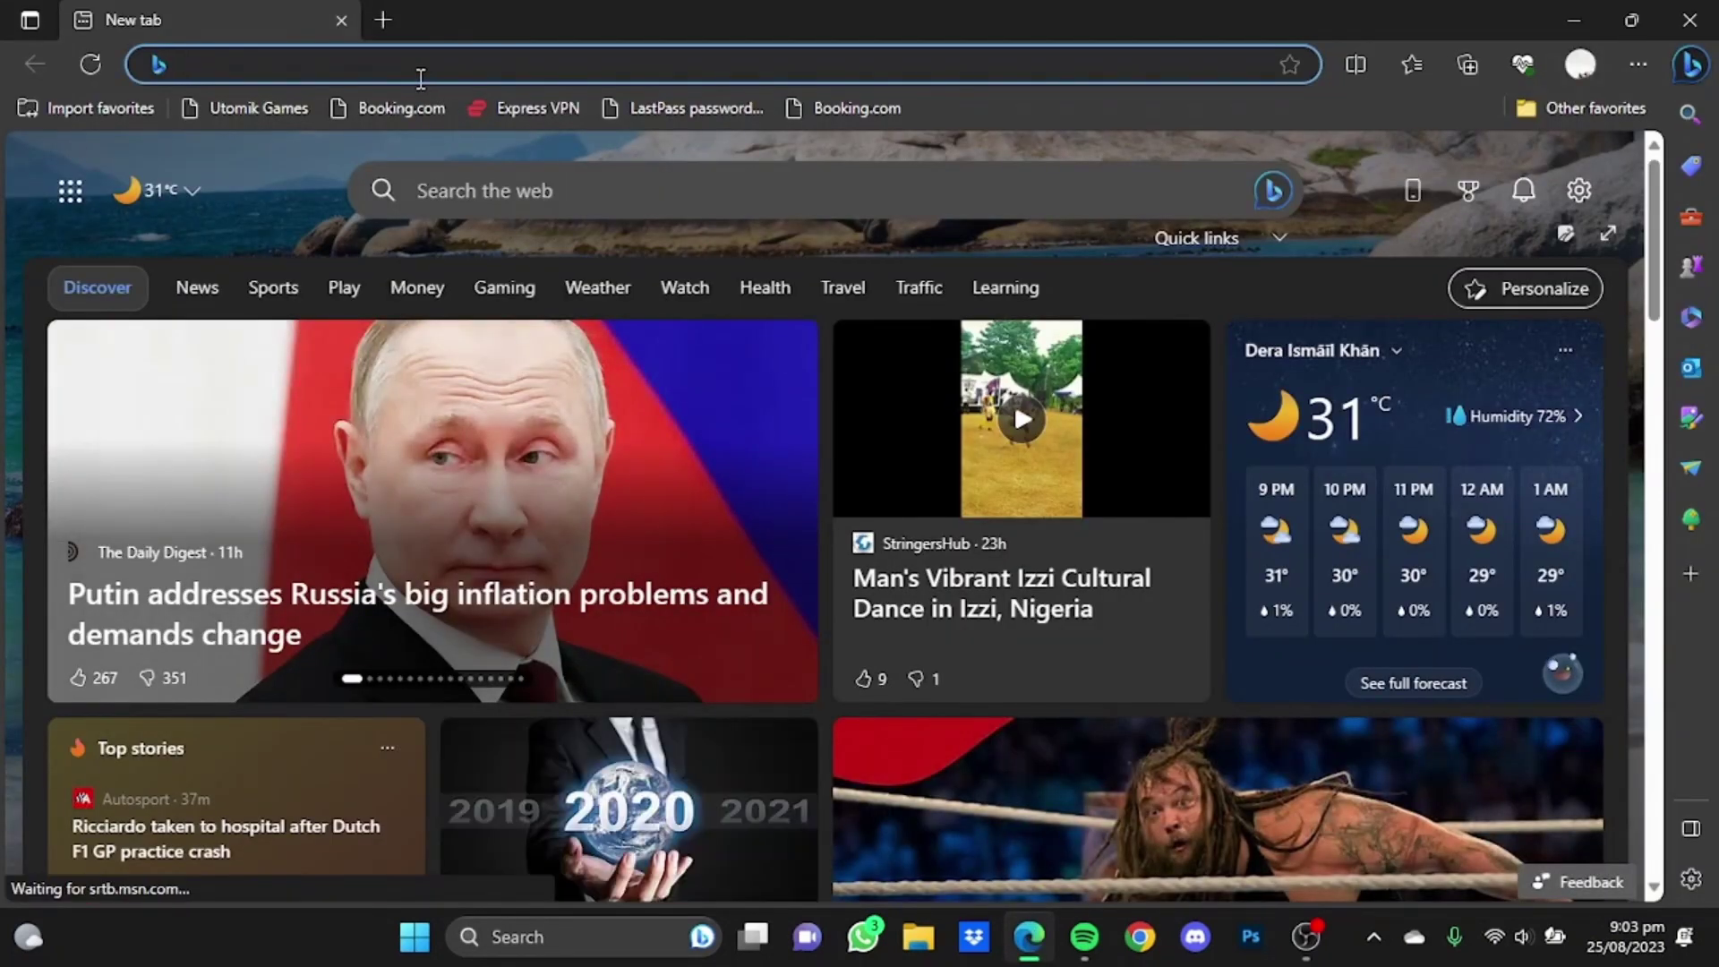
# Enter 'bing' in the address bar and pick the Image Creator from Microsoft Bing suggestion.
pyautogui.write('bing.com/create')
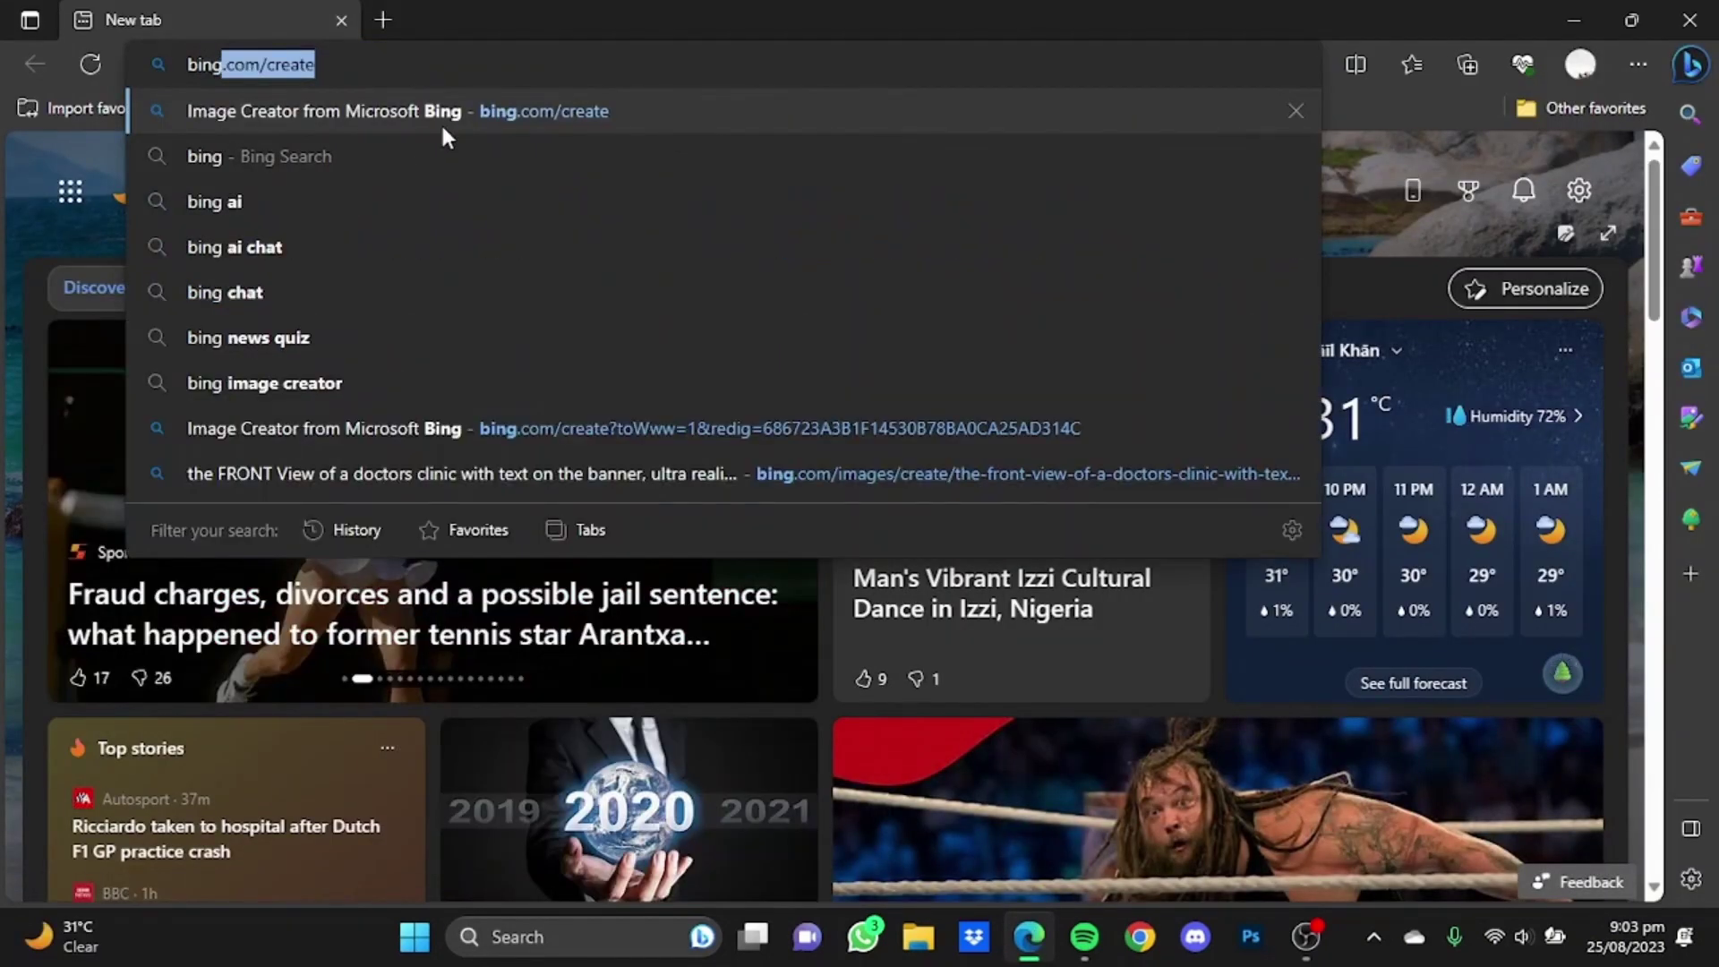
pyautogui.click(448, 115)
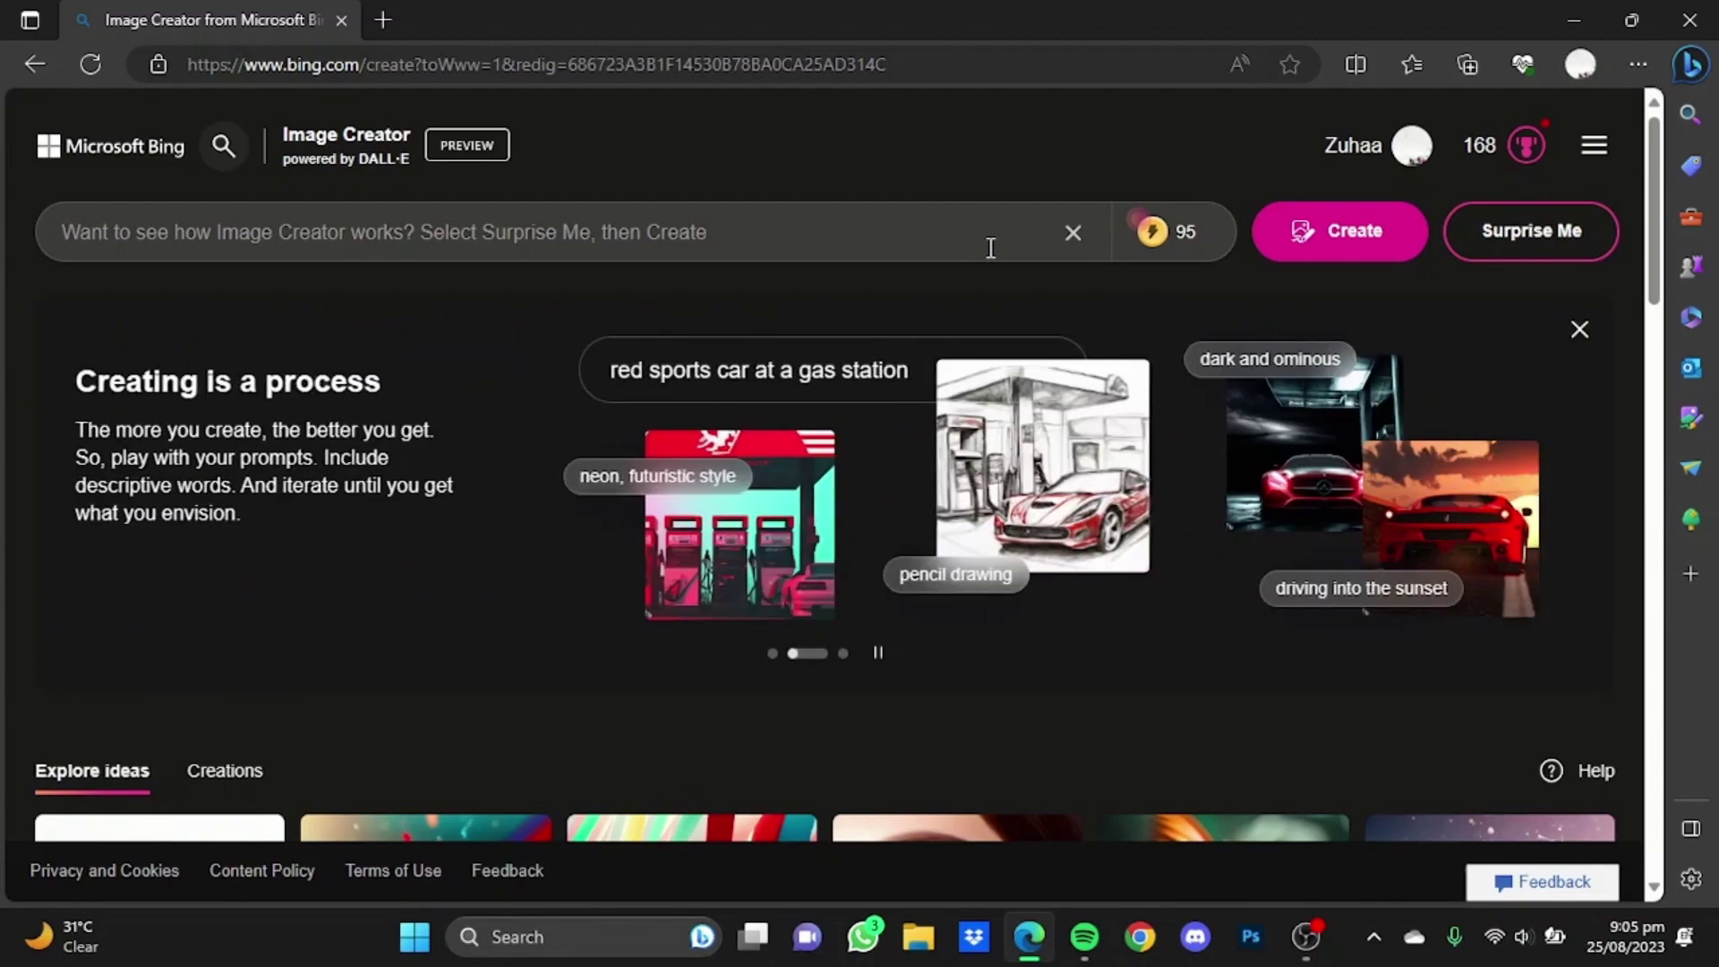
# Submit the prompt 'product photography of a blank lotion bottle lying straight on lush green and vibrant leaves'.
pyautogui.write('produc')
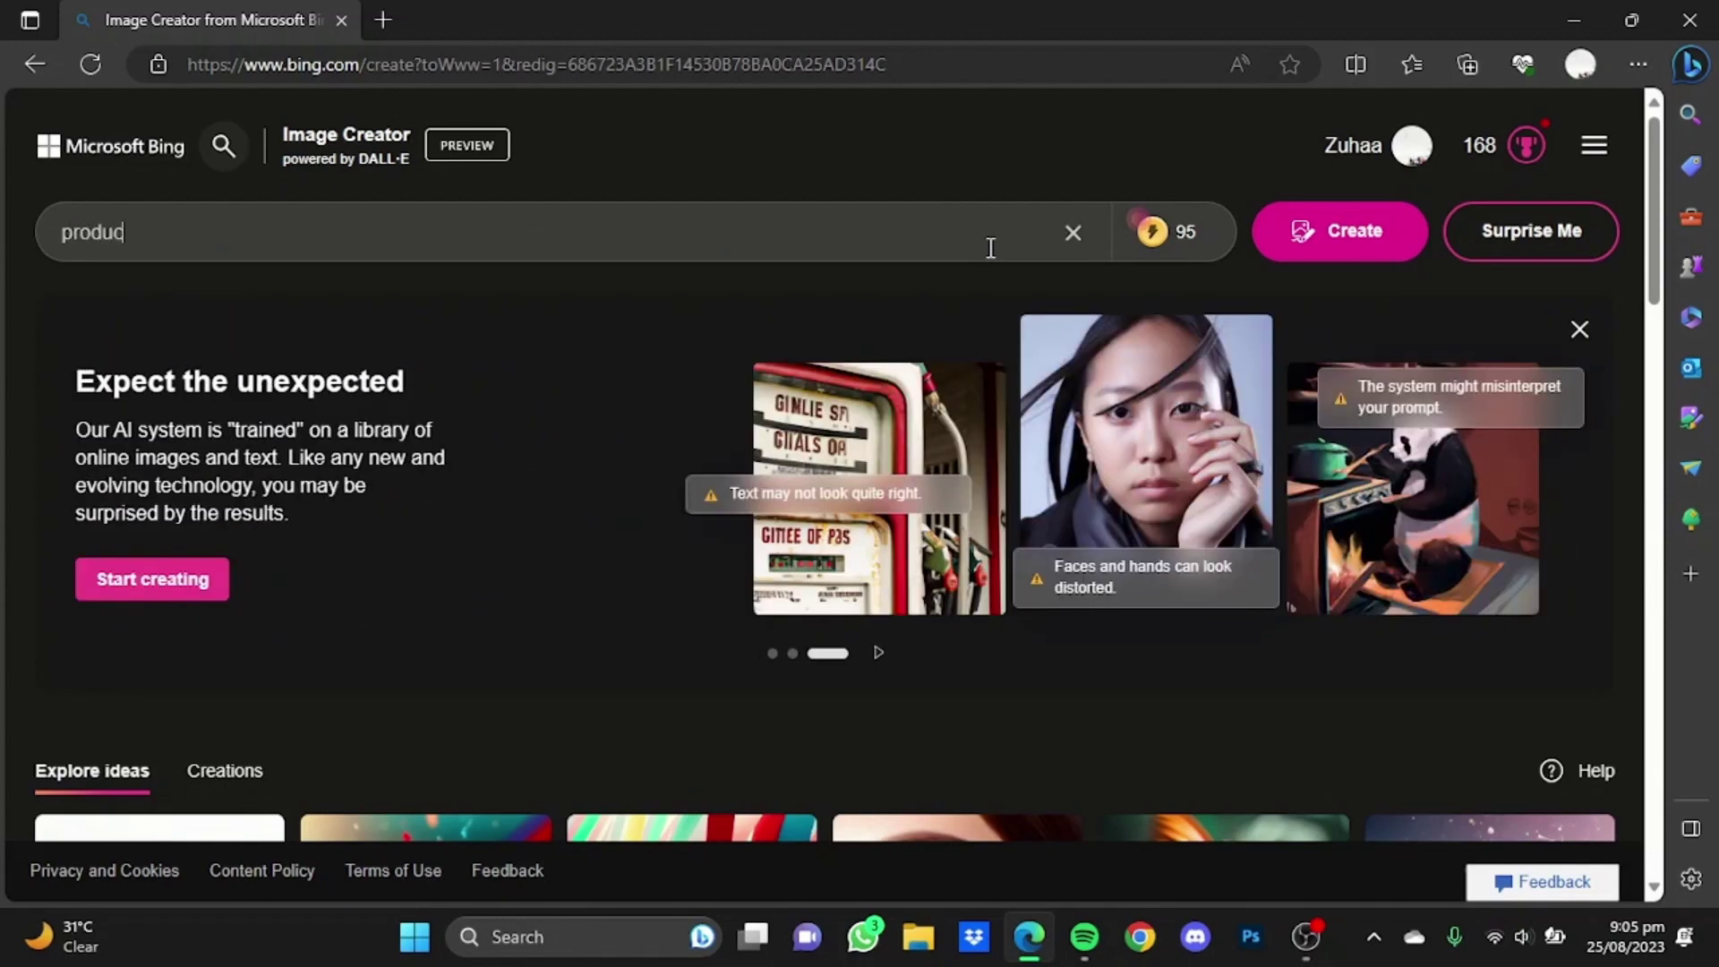
pyautogui.write('t phoy')
pyautogui.write('oto')
pyautogui.write('graphy ')
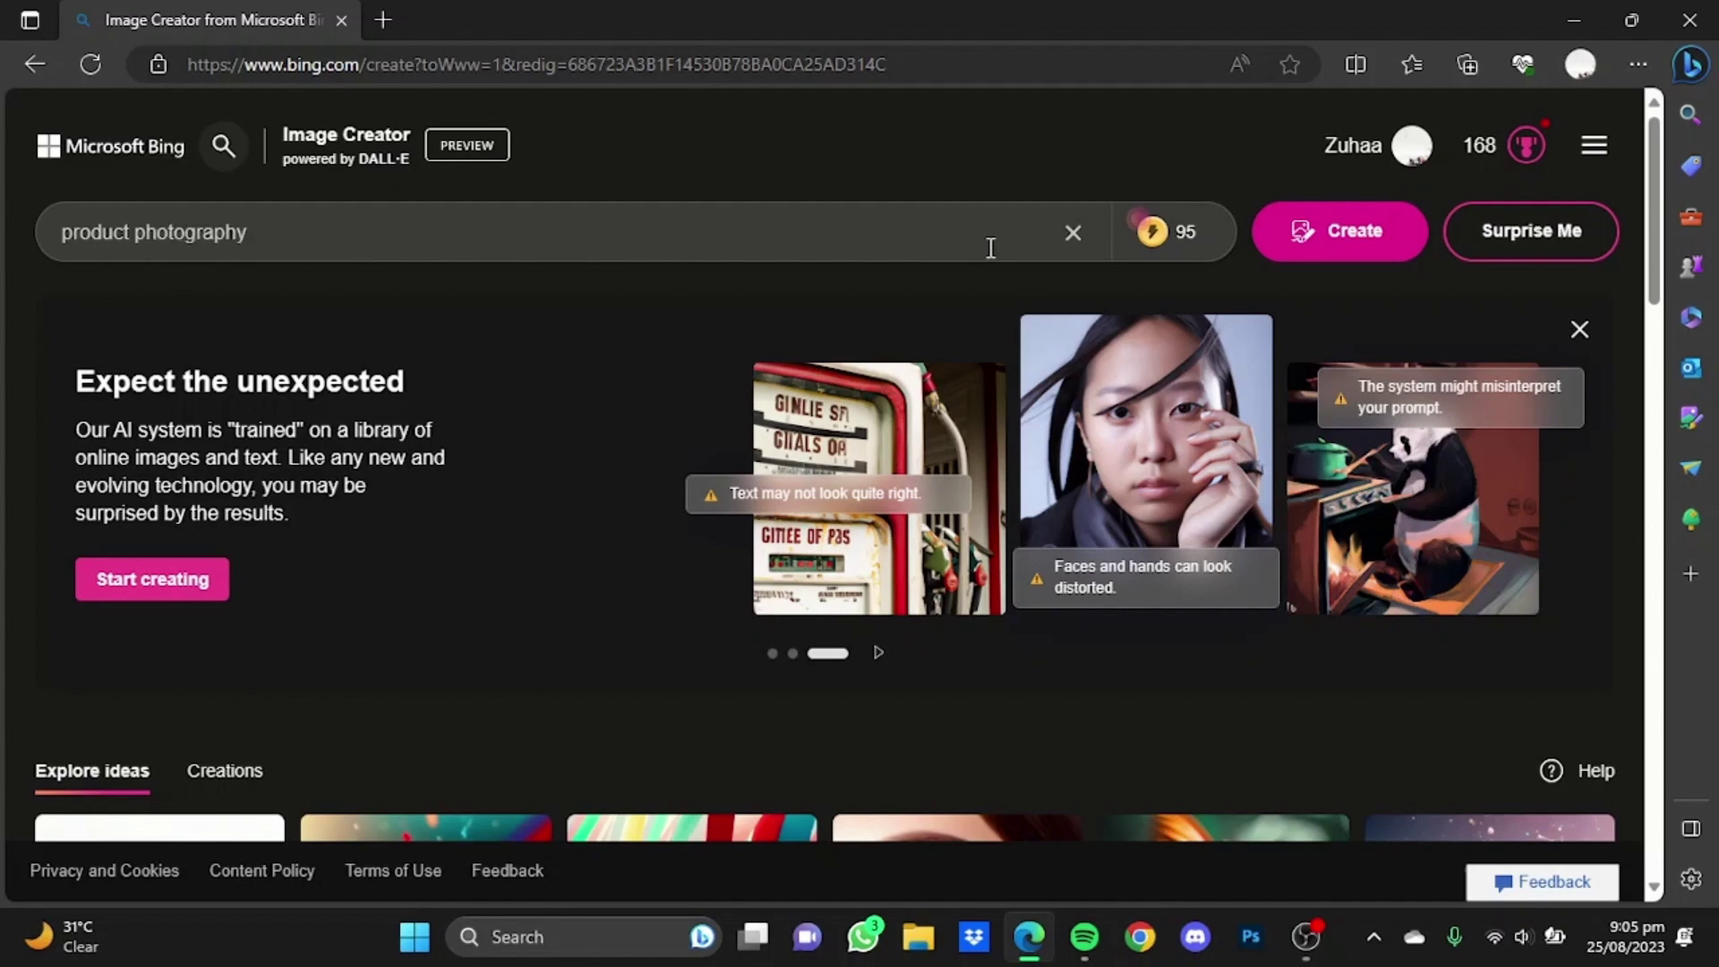
pyautogui.write('of ab ba')
pyautogui.press('BackSpace')
pyautogui.write('lank lotion bottle ')
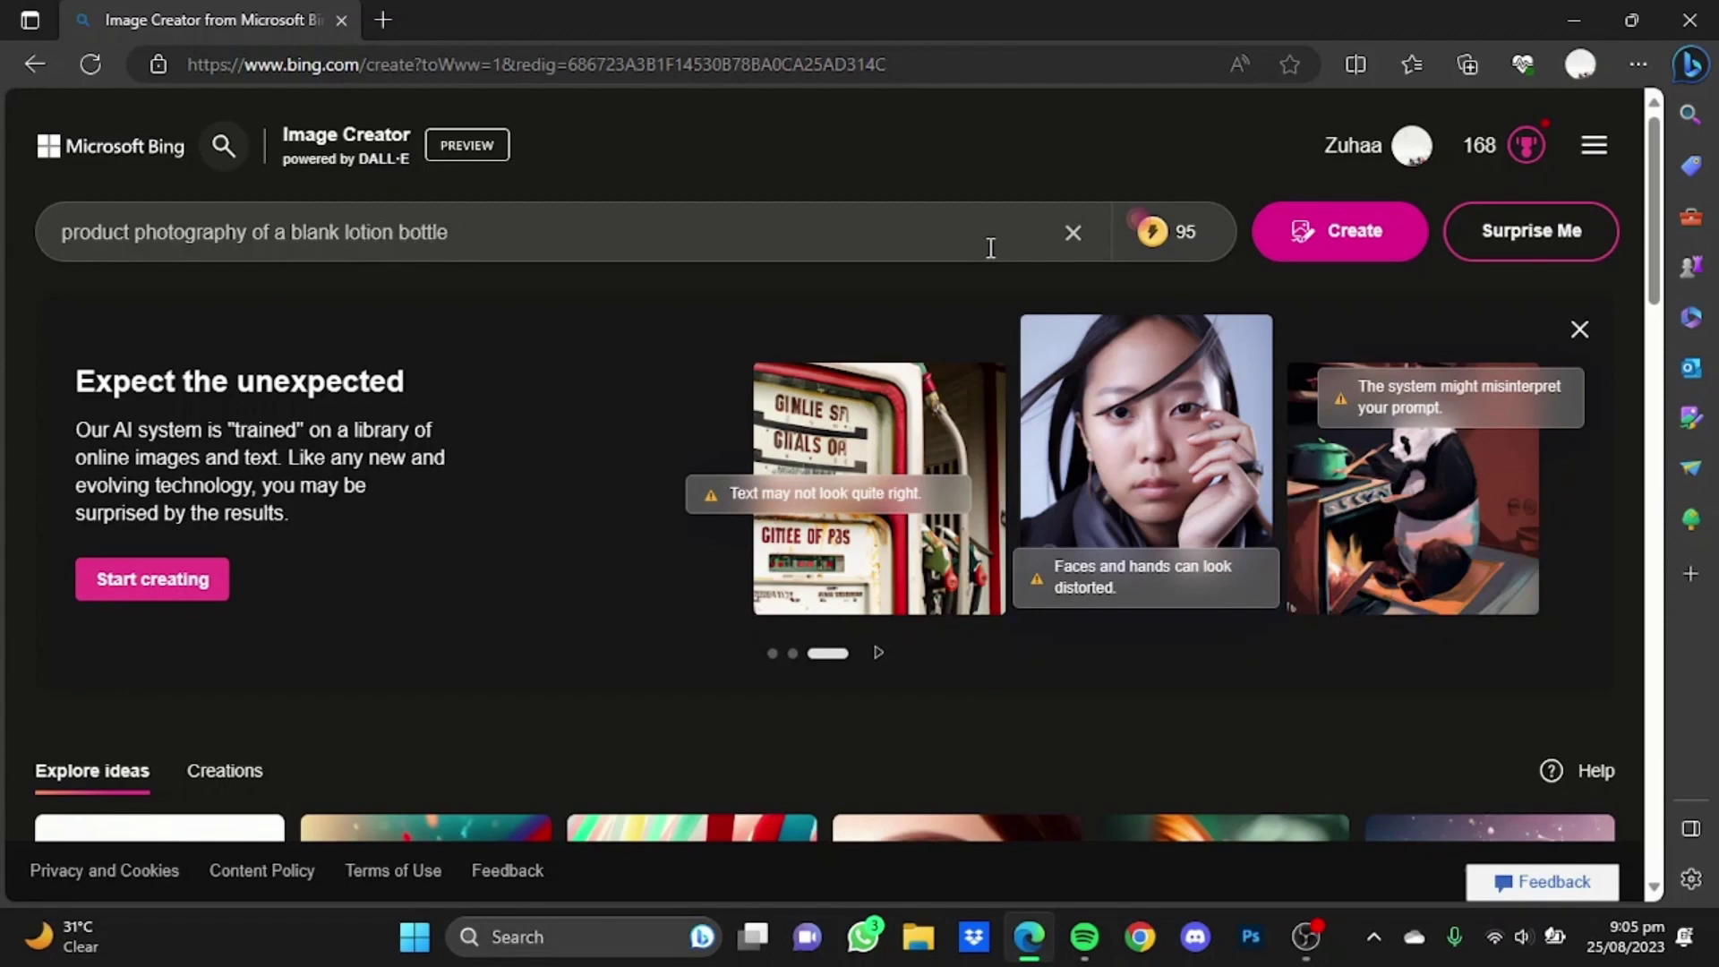
pyautogui.write('lying straight on')
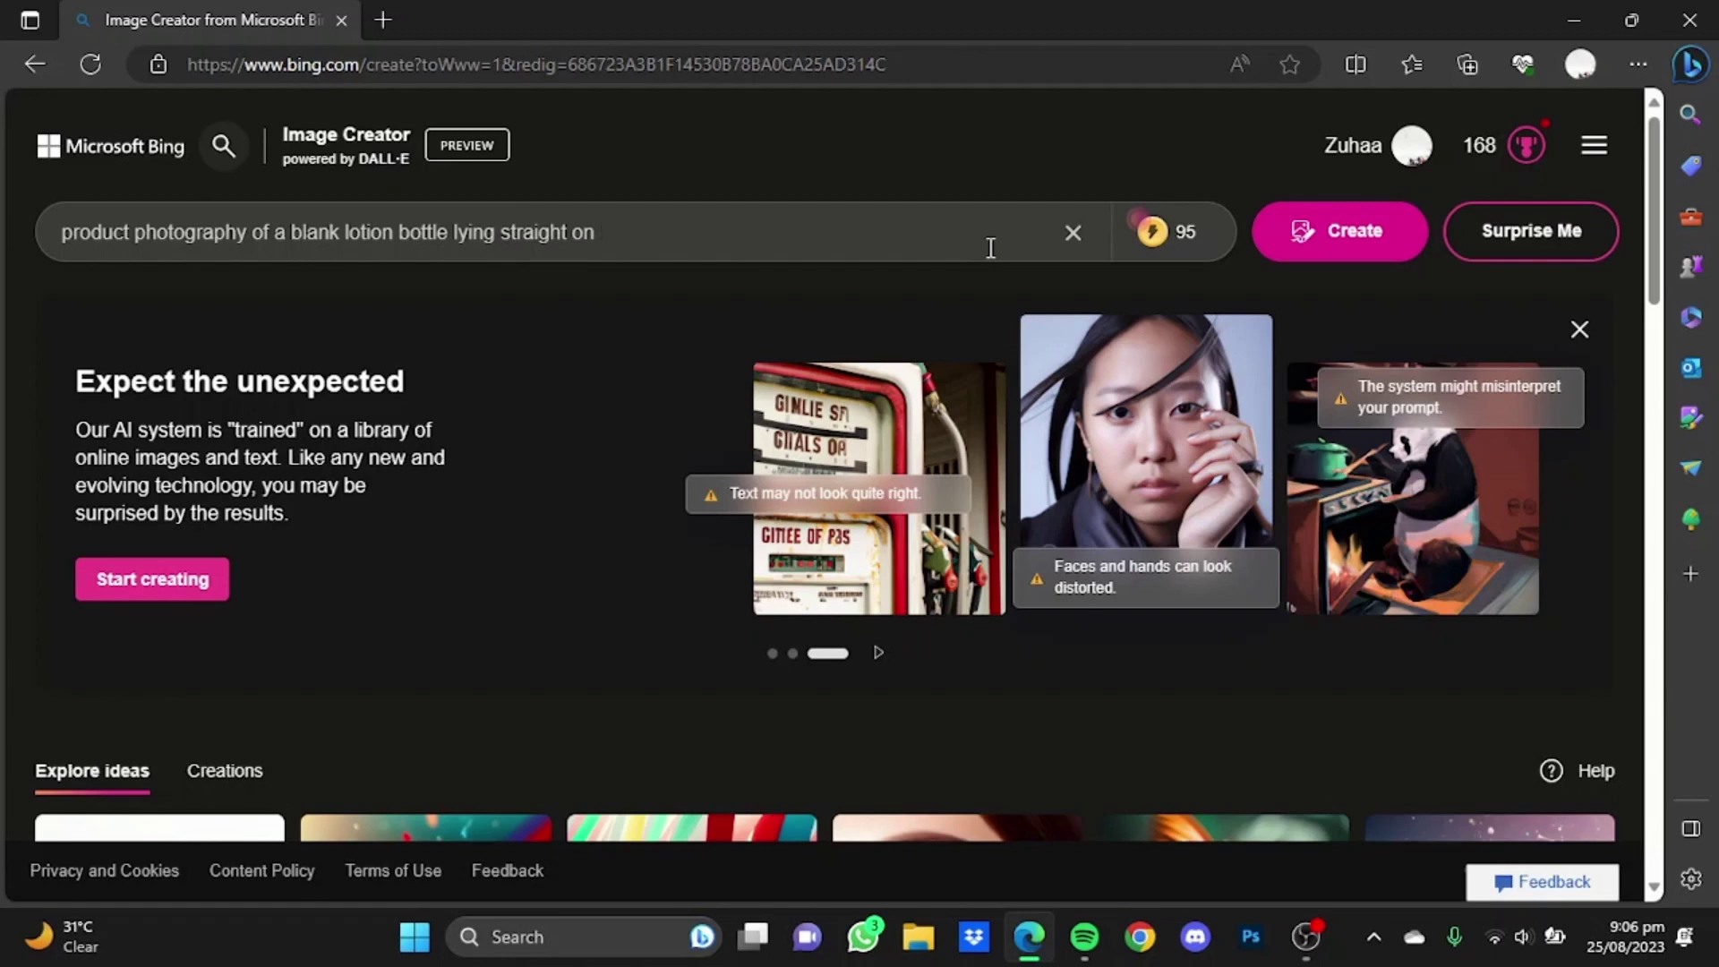
pyautogui.write(' lush green and vibrant leave')
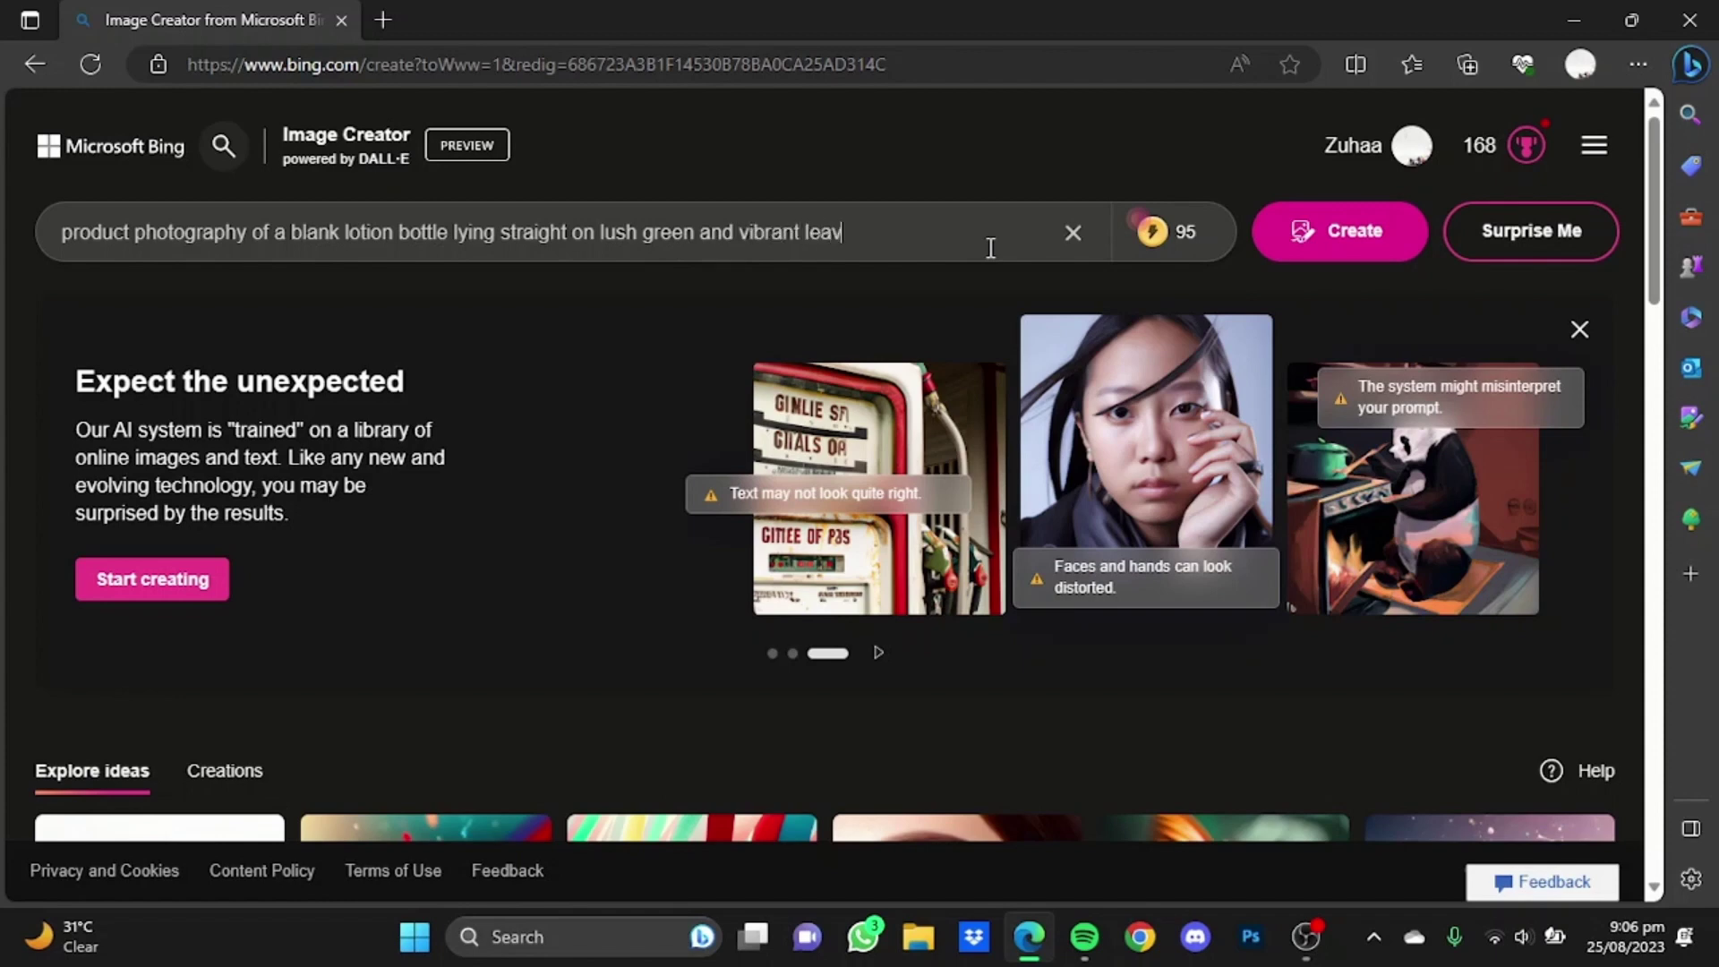
pyautogui.write('s')
pyautogui.press('Return')
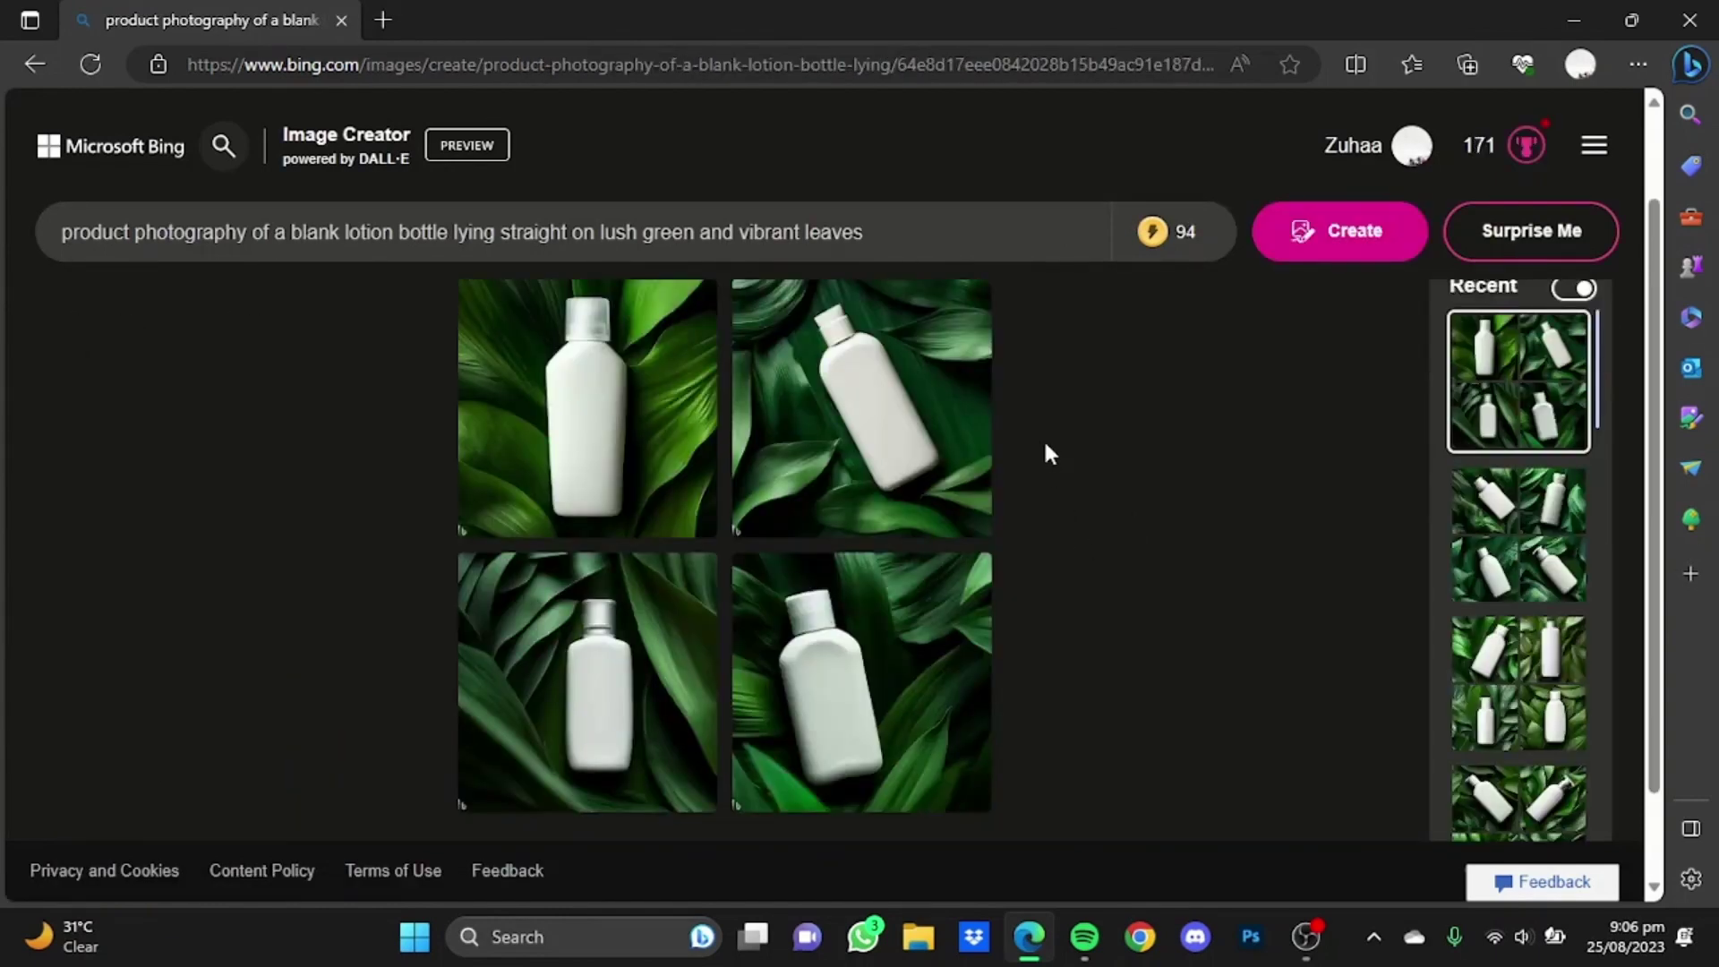
# Download the bottom-left generated bottle image and close Edge.
pyautogui.click(642, 632)
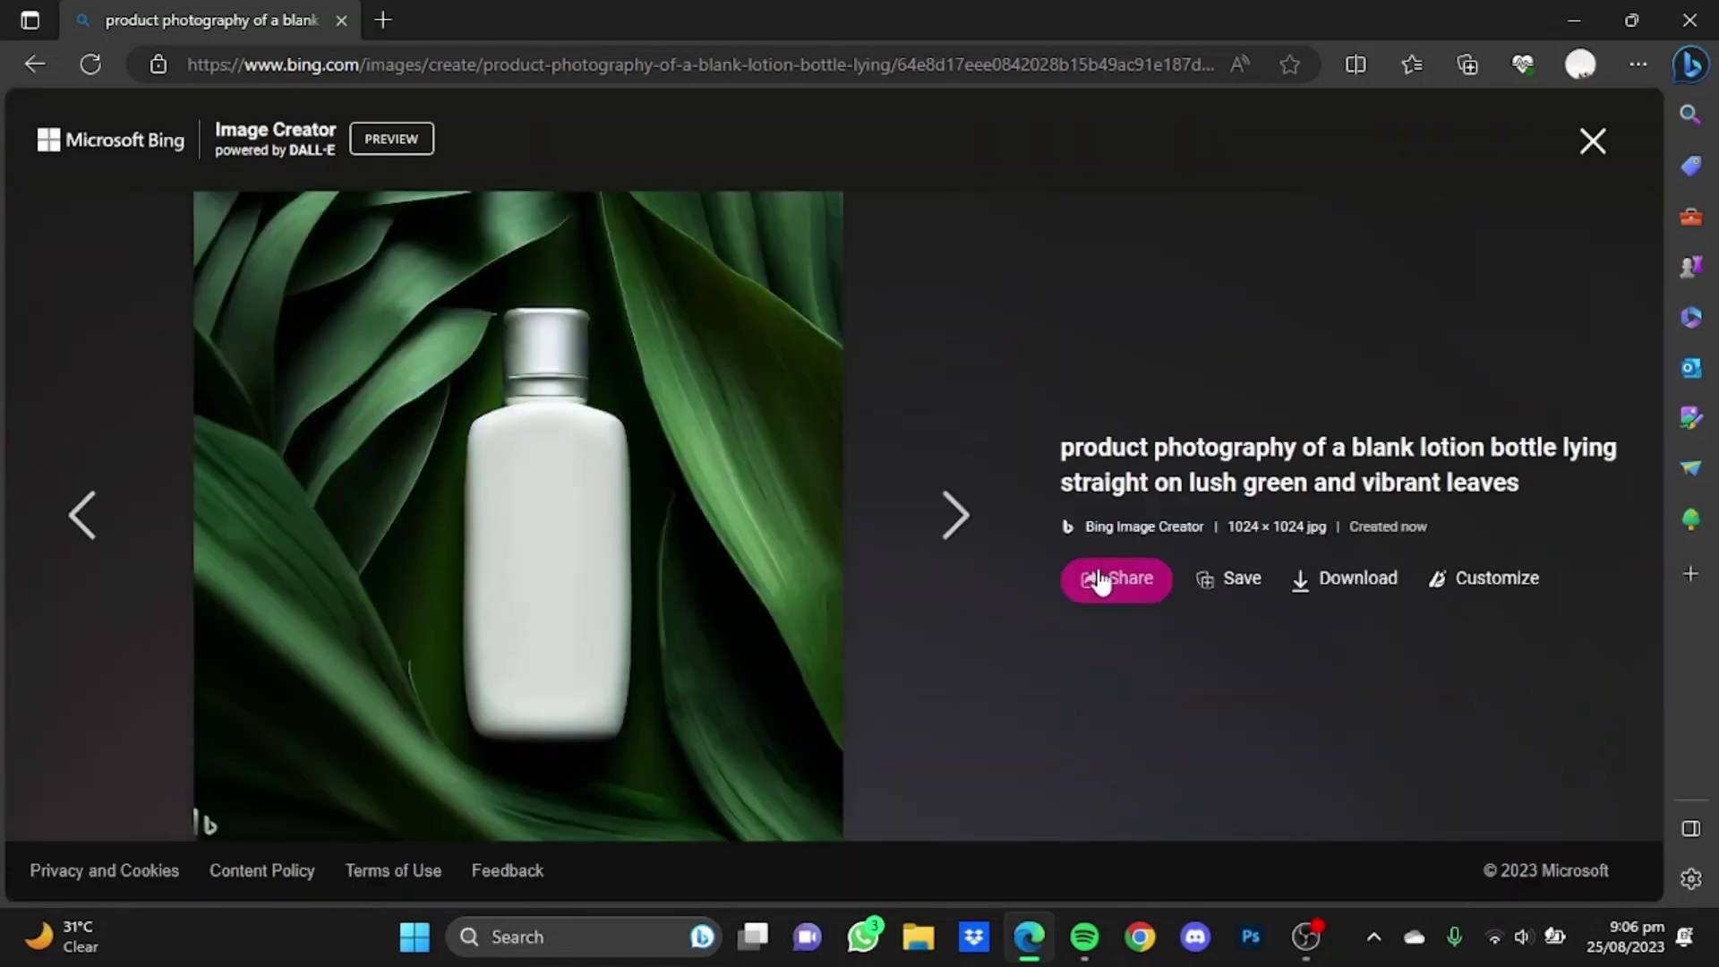
pyautogui.click(1358, 580)
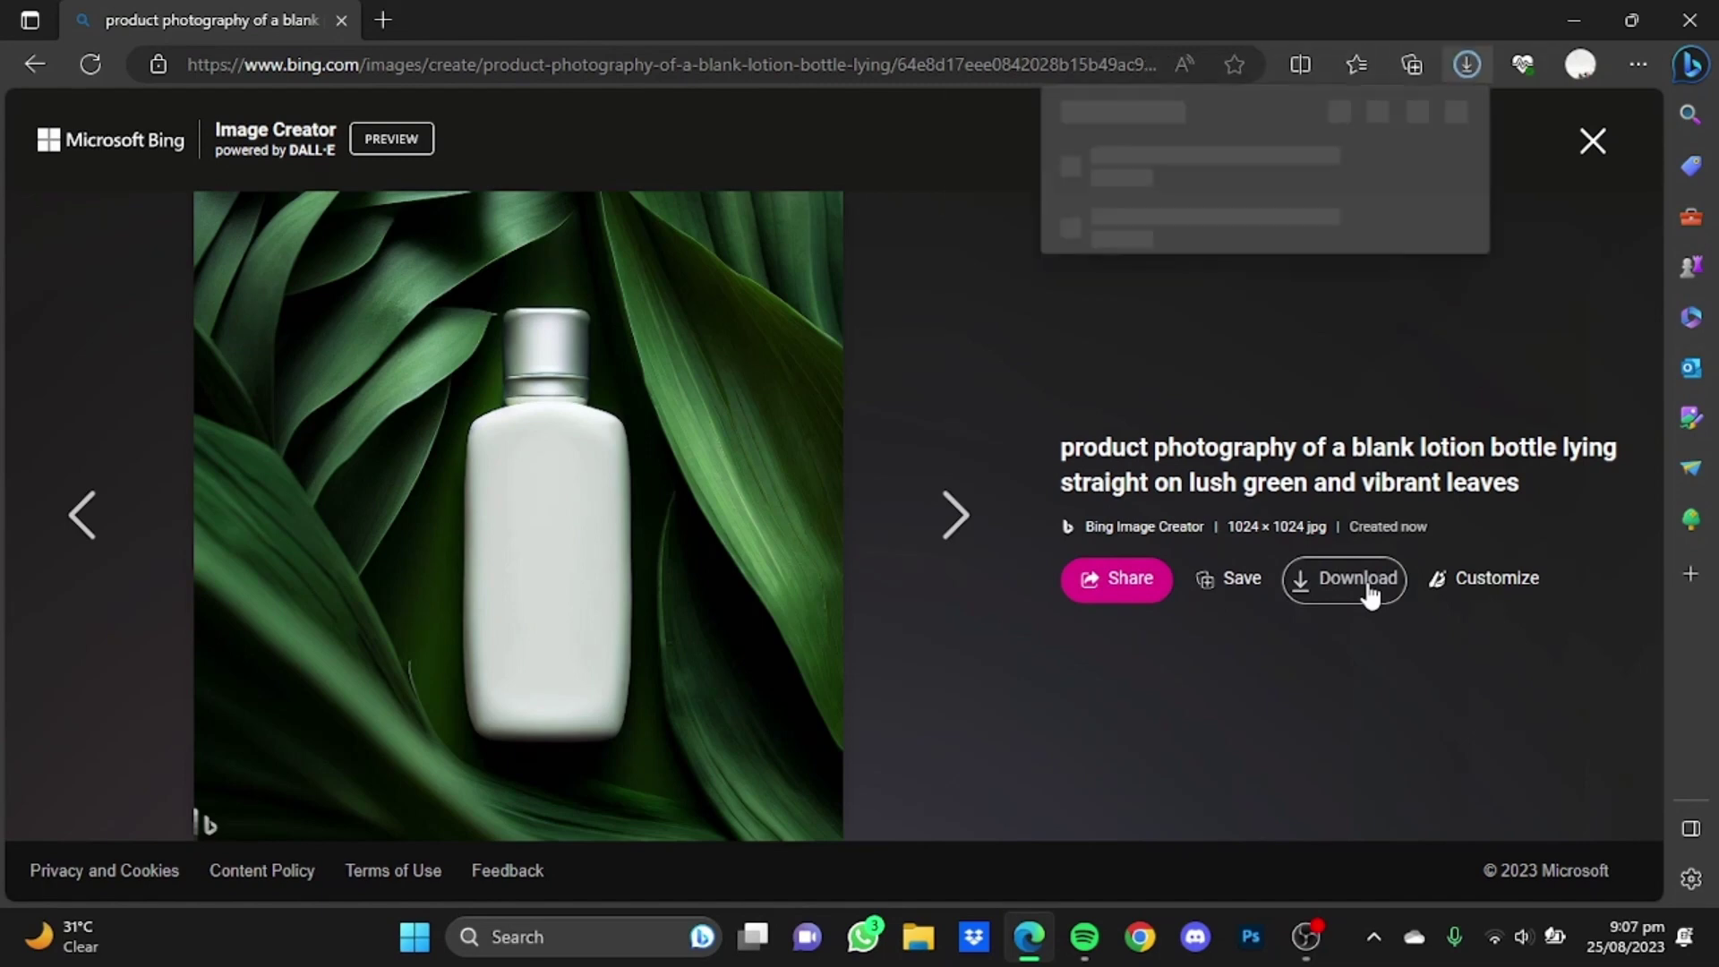
pyautogui.click(1573, 20)
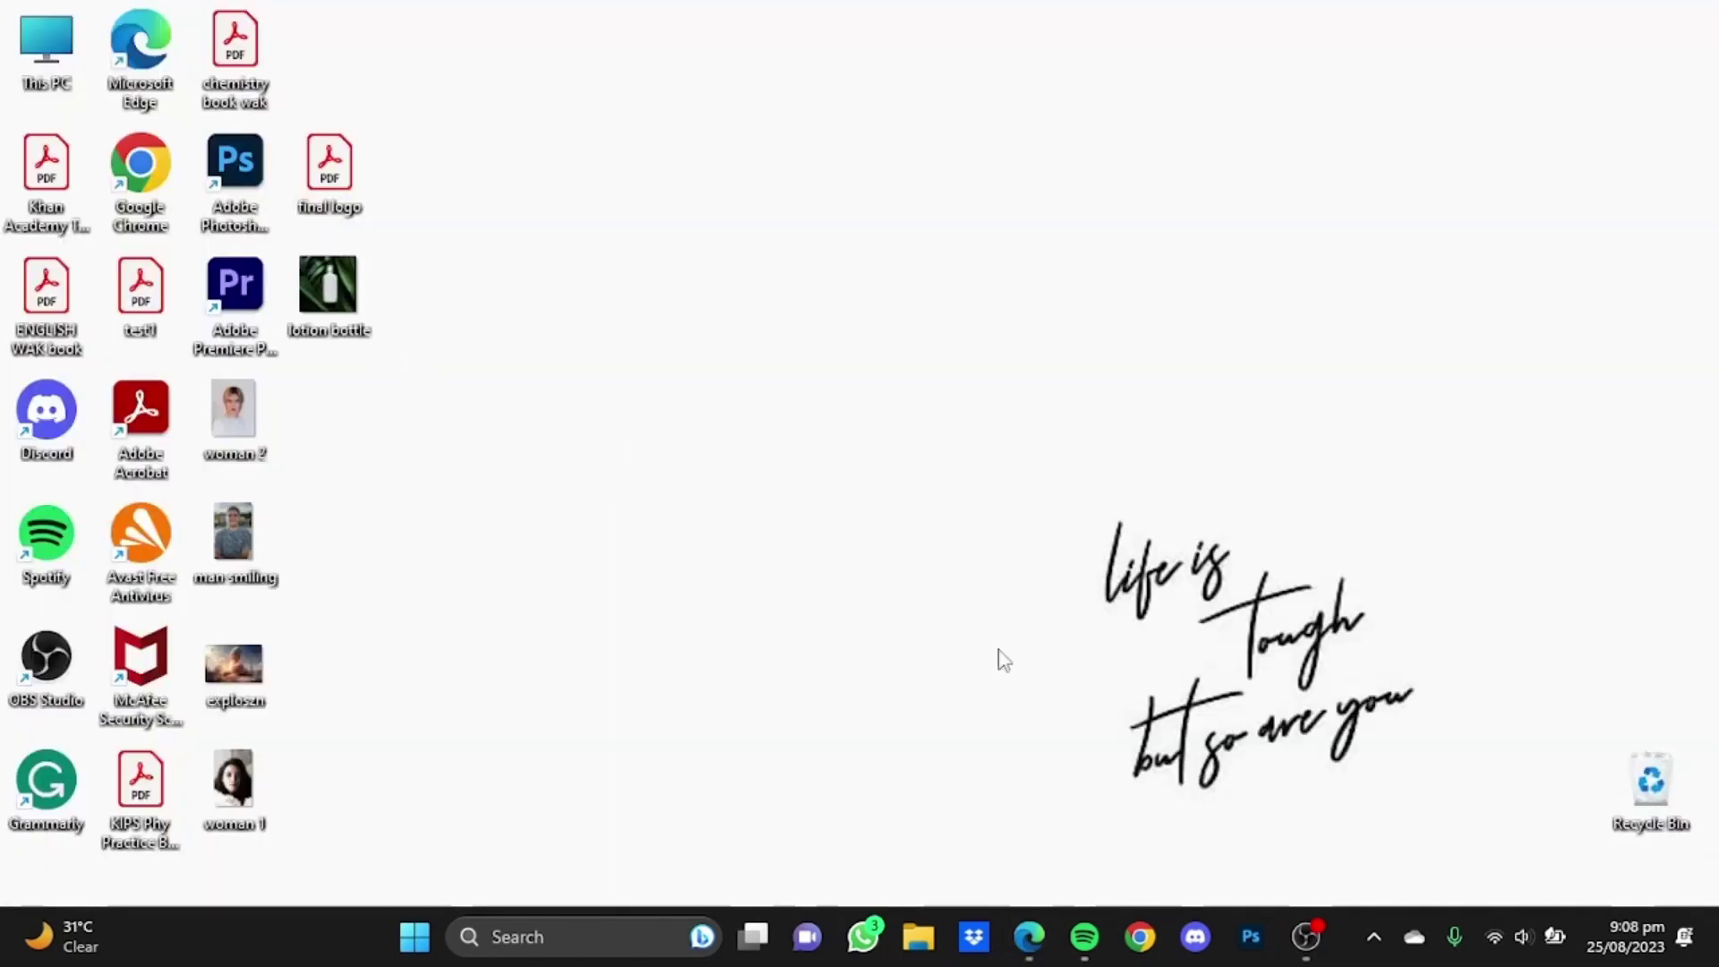
# Launch Photoshop, check final logo.pdf, and return to lotion bottle.jpeg with Quick Selection active.
pyautogui.click(1251, 932)
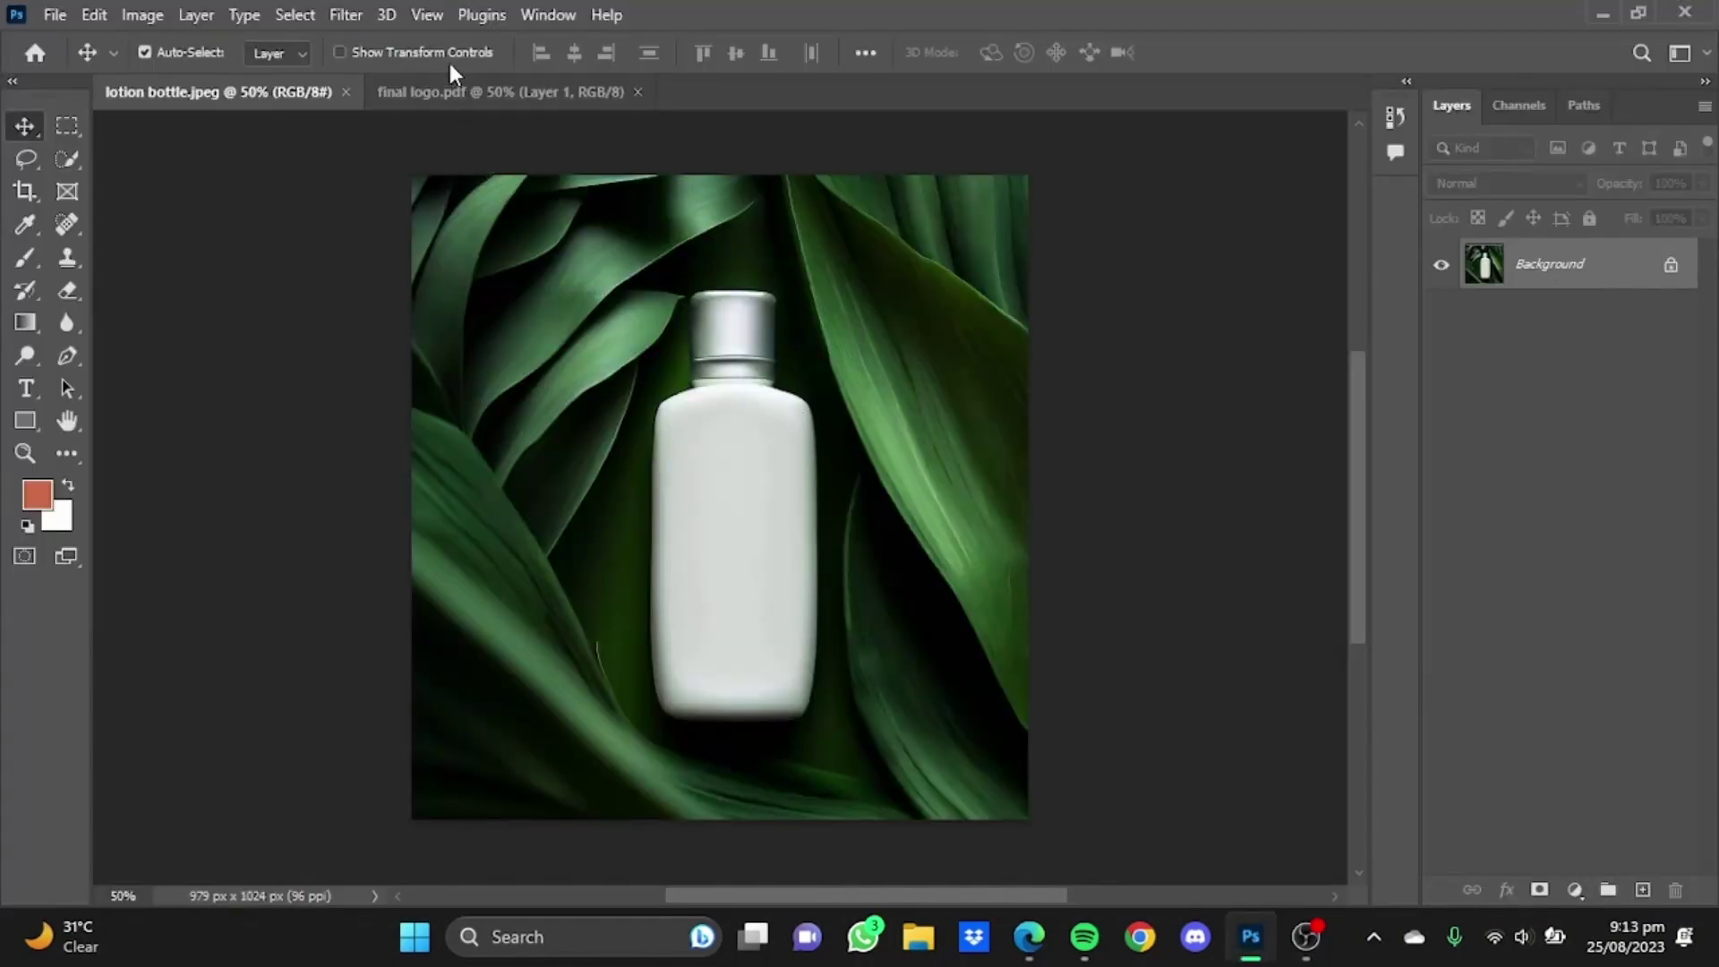
pyautogui.click(450, 92)
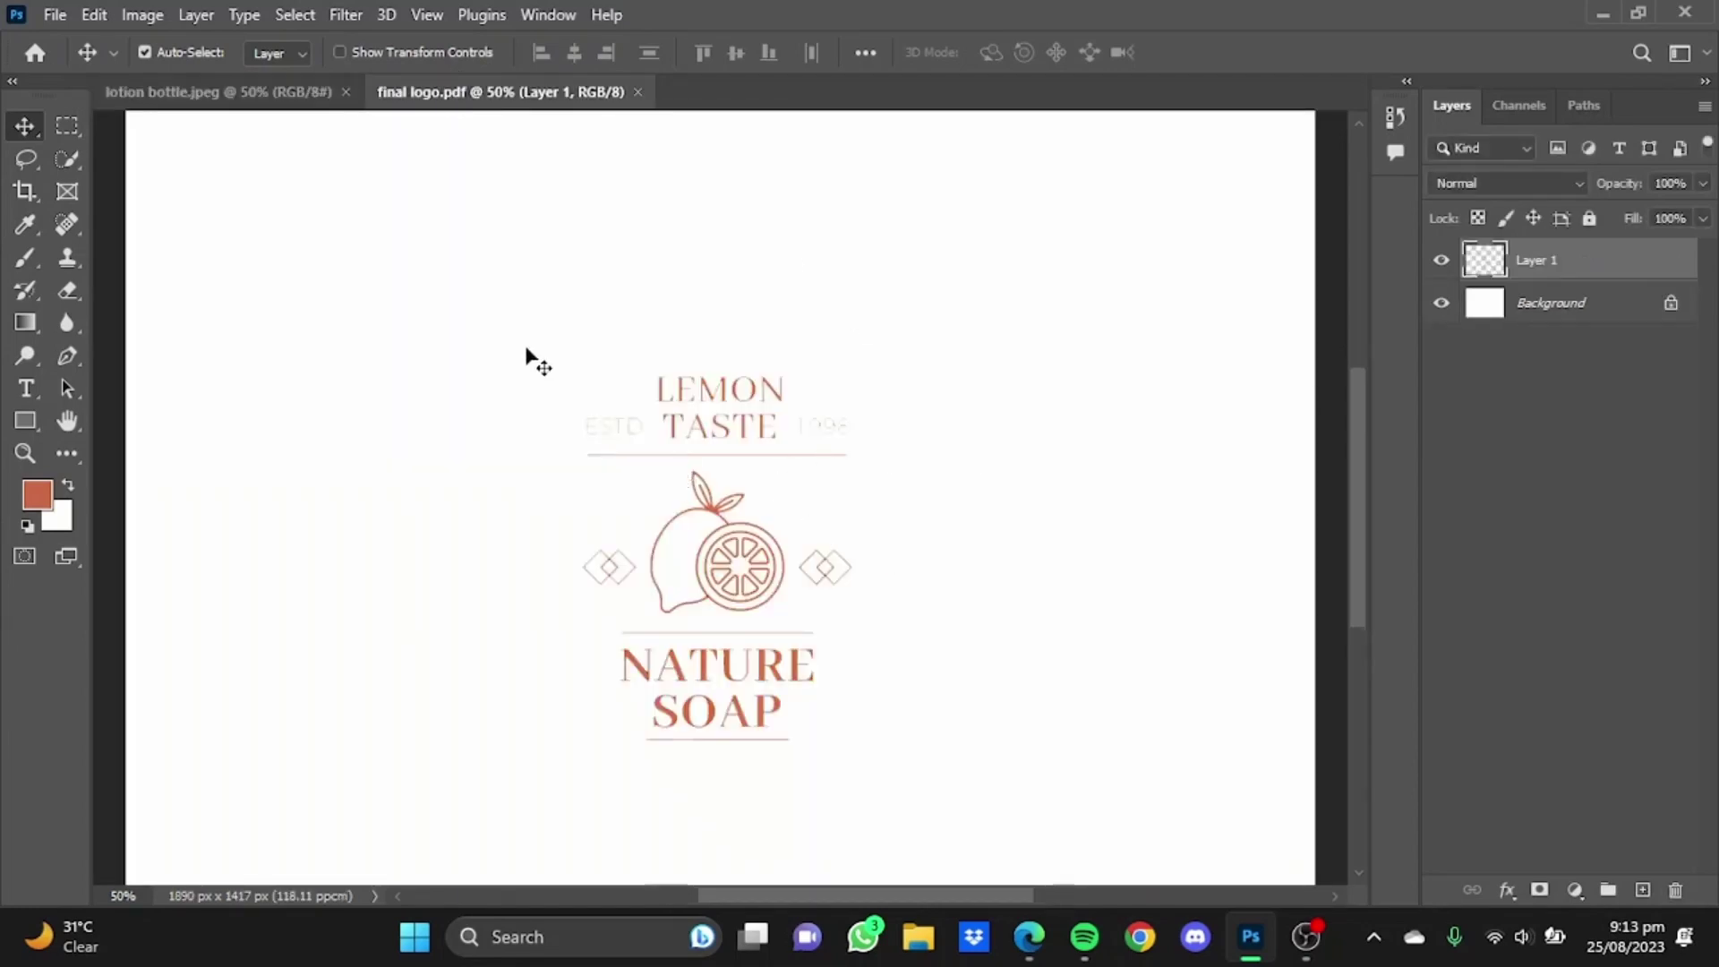
pyautogui.click(231, 94)
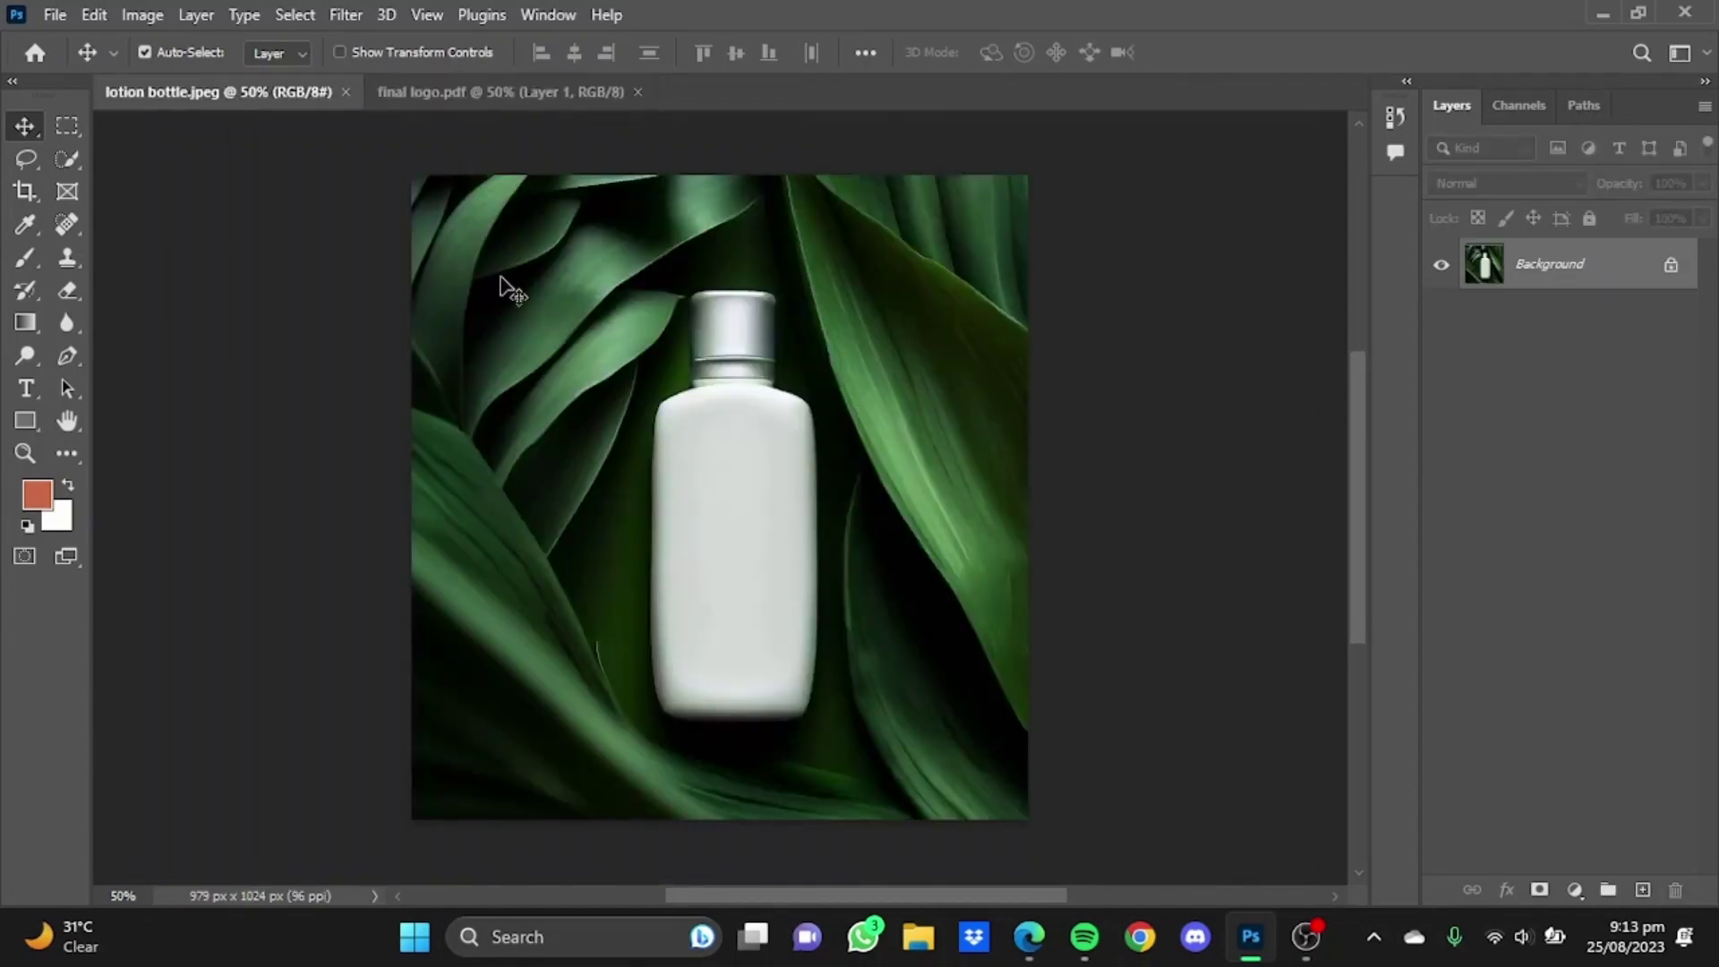
pyautogui.click(68, 159)
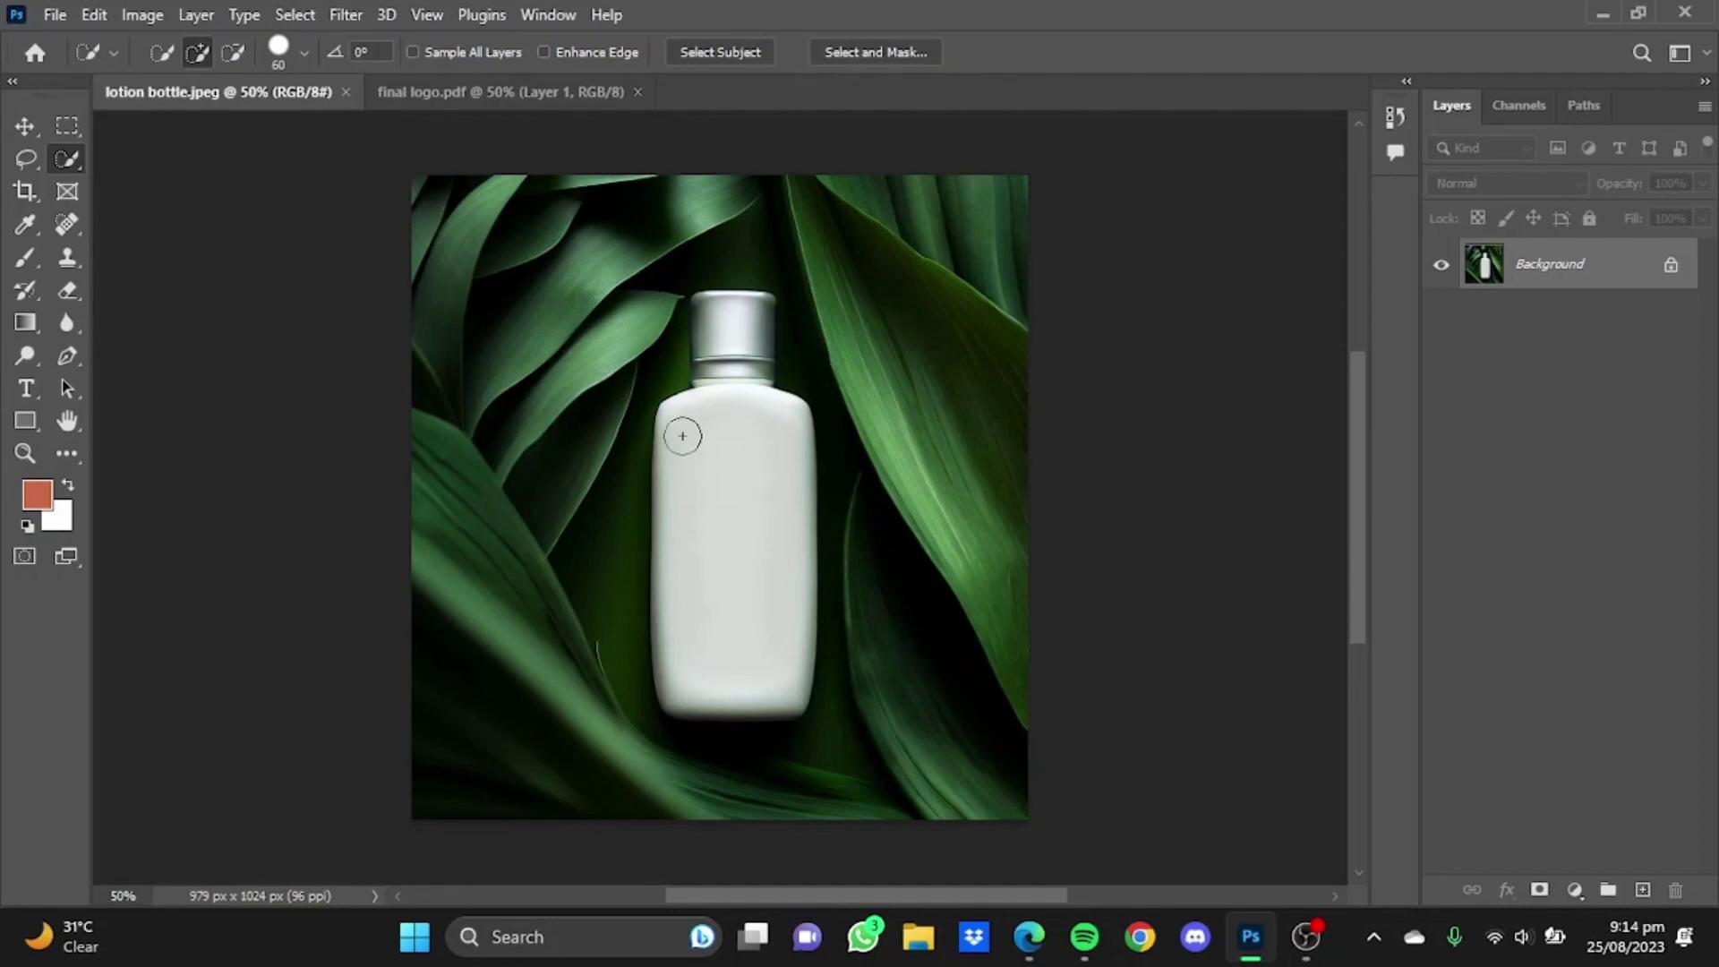
# Select the bottle body, add Layer 1, group it, and mask Group 1 to the selection.
pyautogui.moveTo(732, 446); pyautogui.dragTo(747, 532)
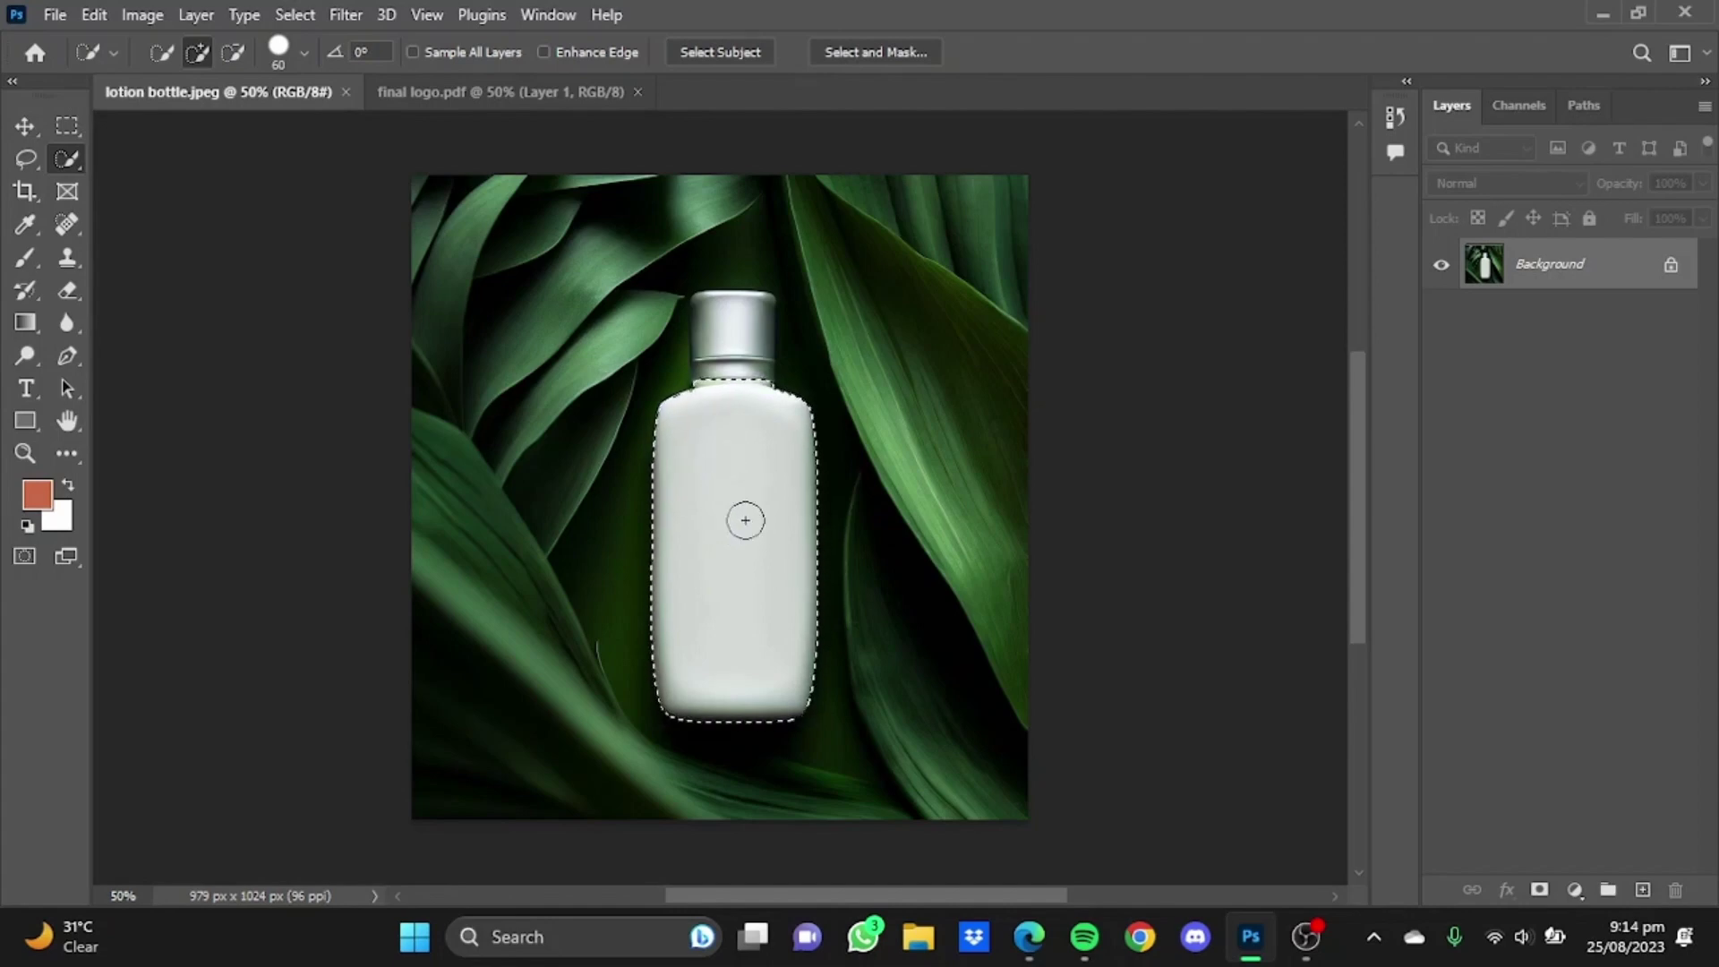
pyautogui.press('v')
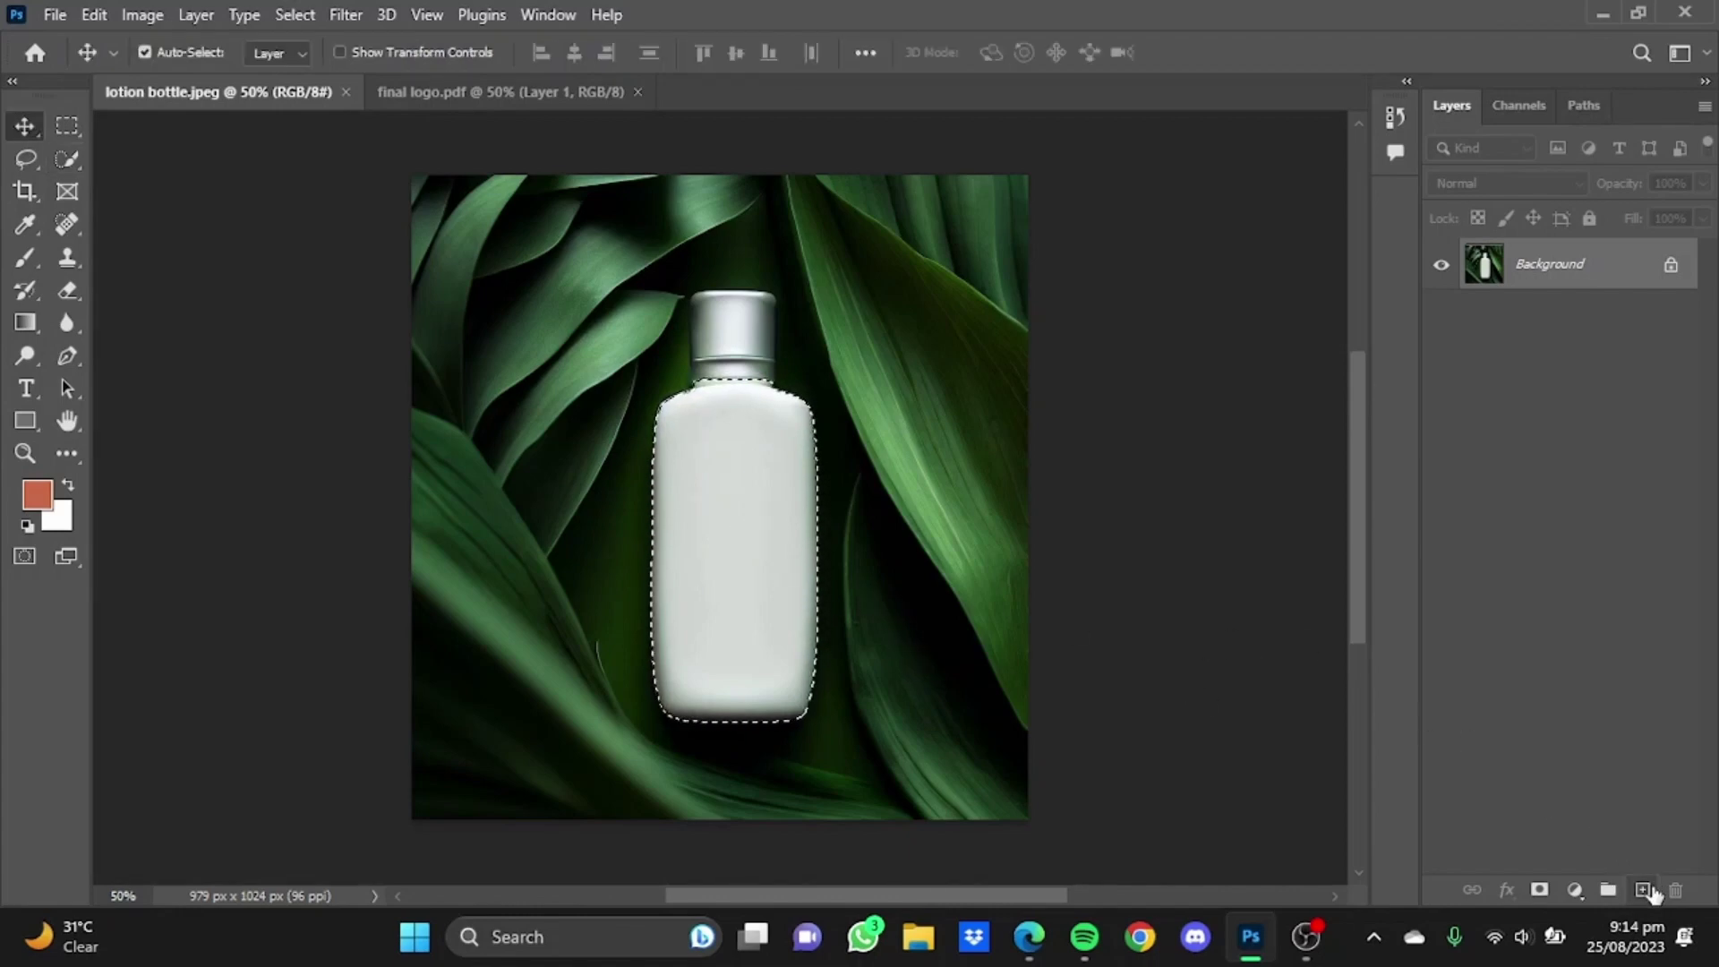
pyautogui.click(1643, 890)
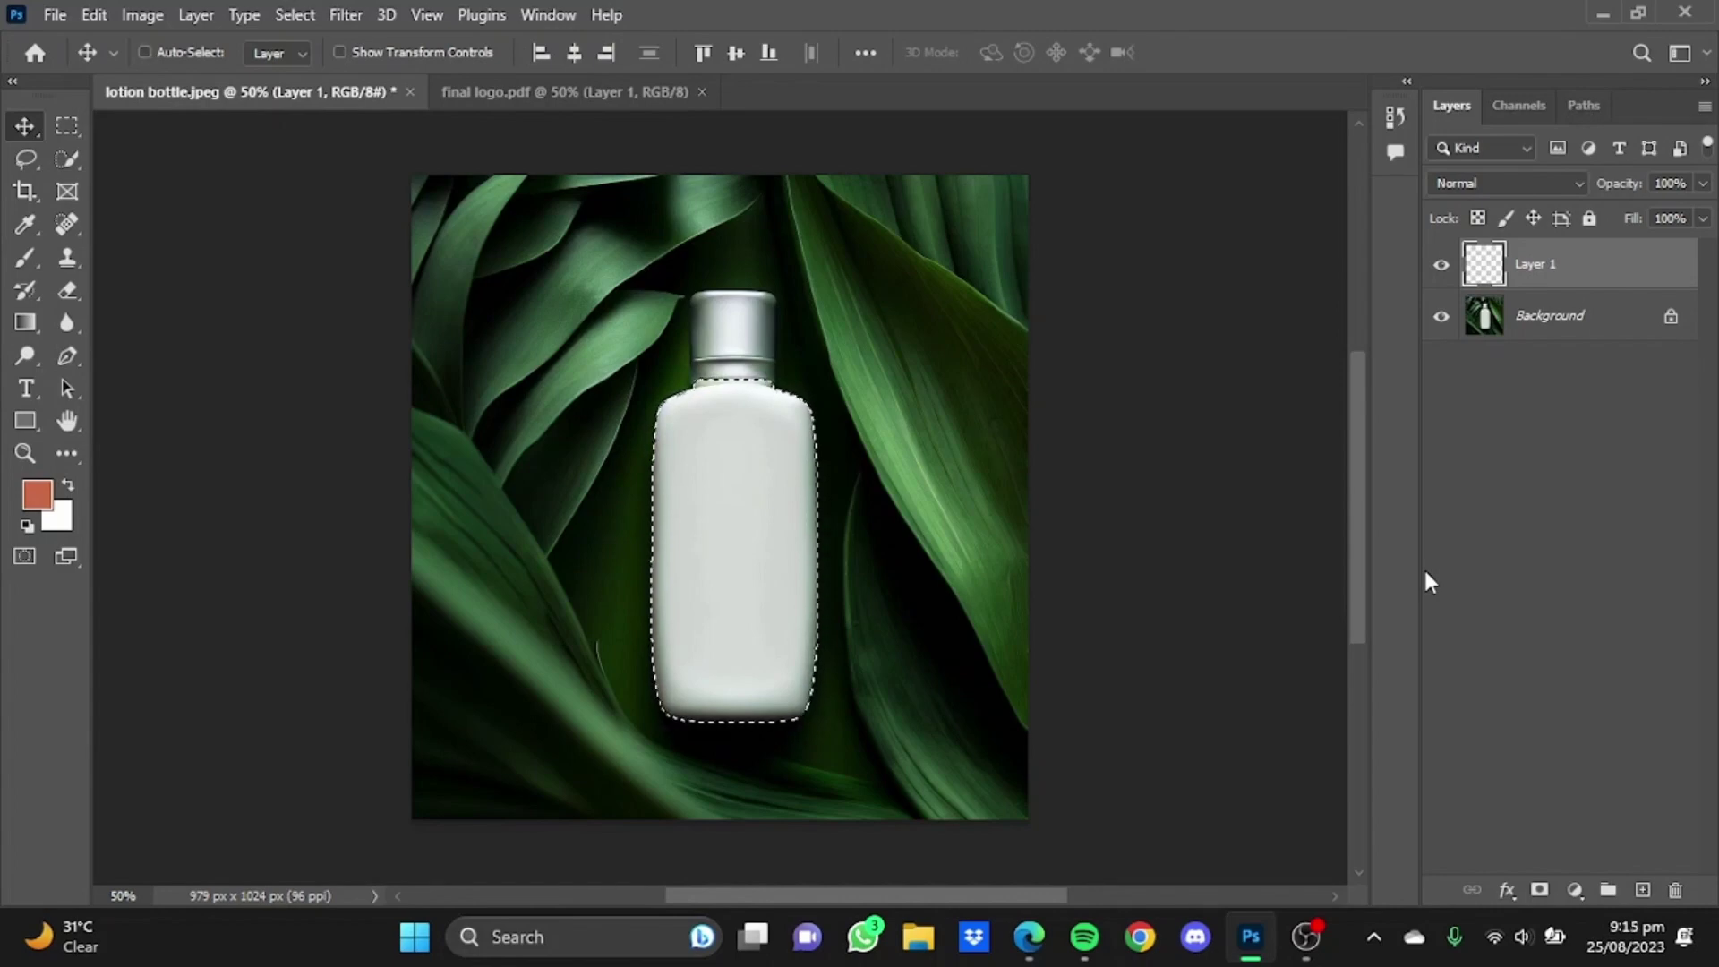
pyautogui.hotkey('ctrl', 'g')
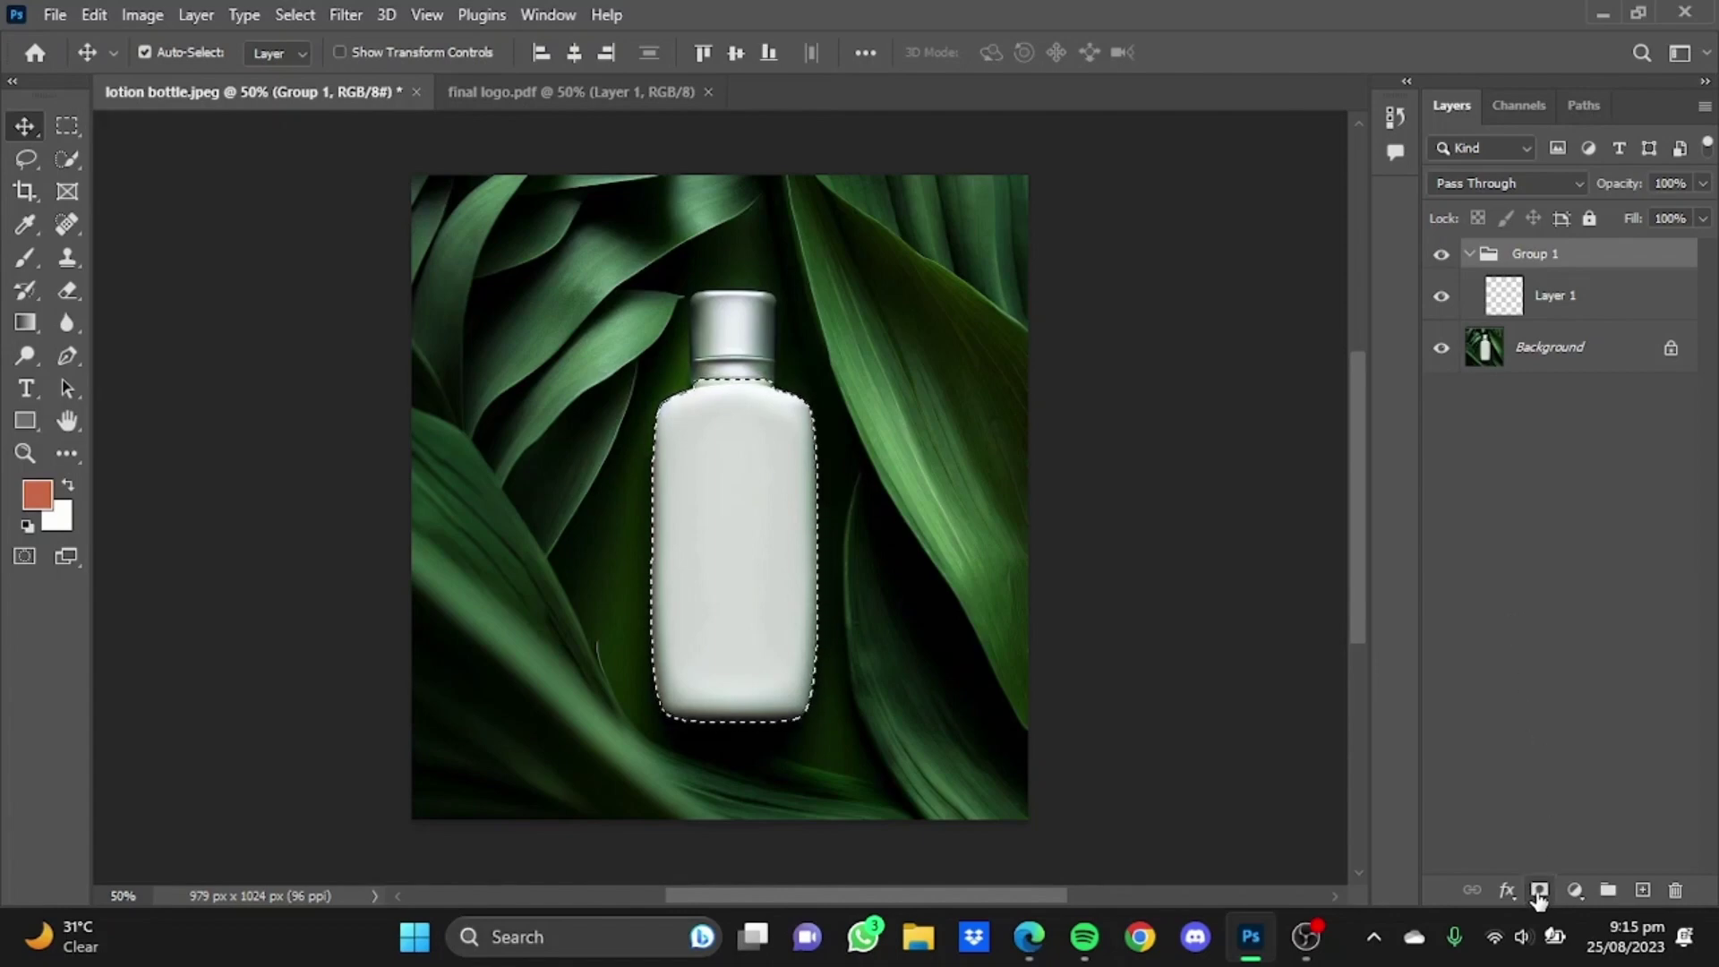
pyautogui.click(1539, 891)
pyautogui.click(1580, 502)
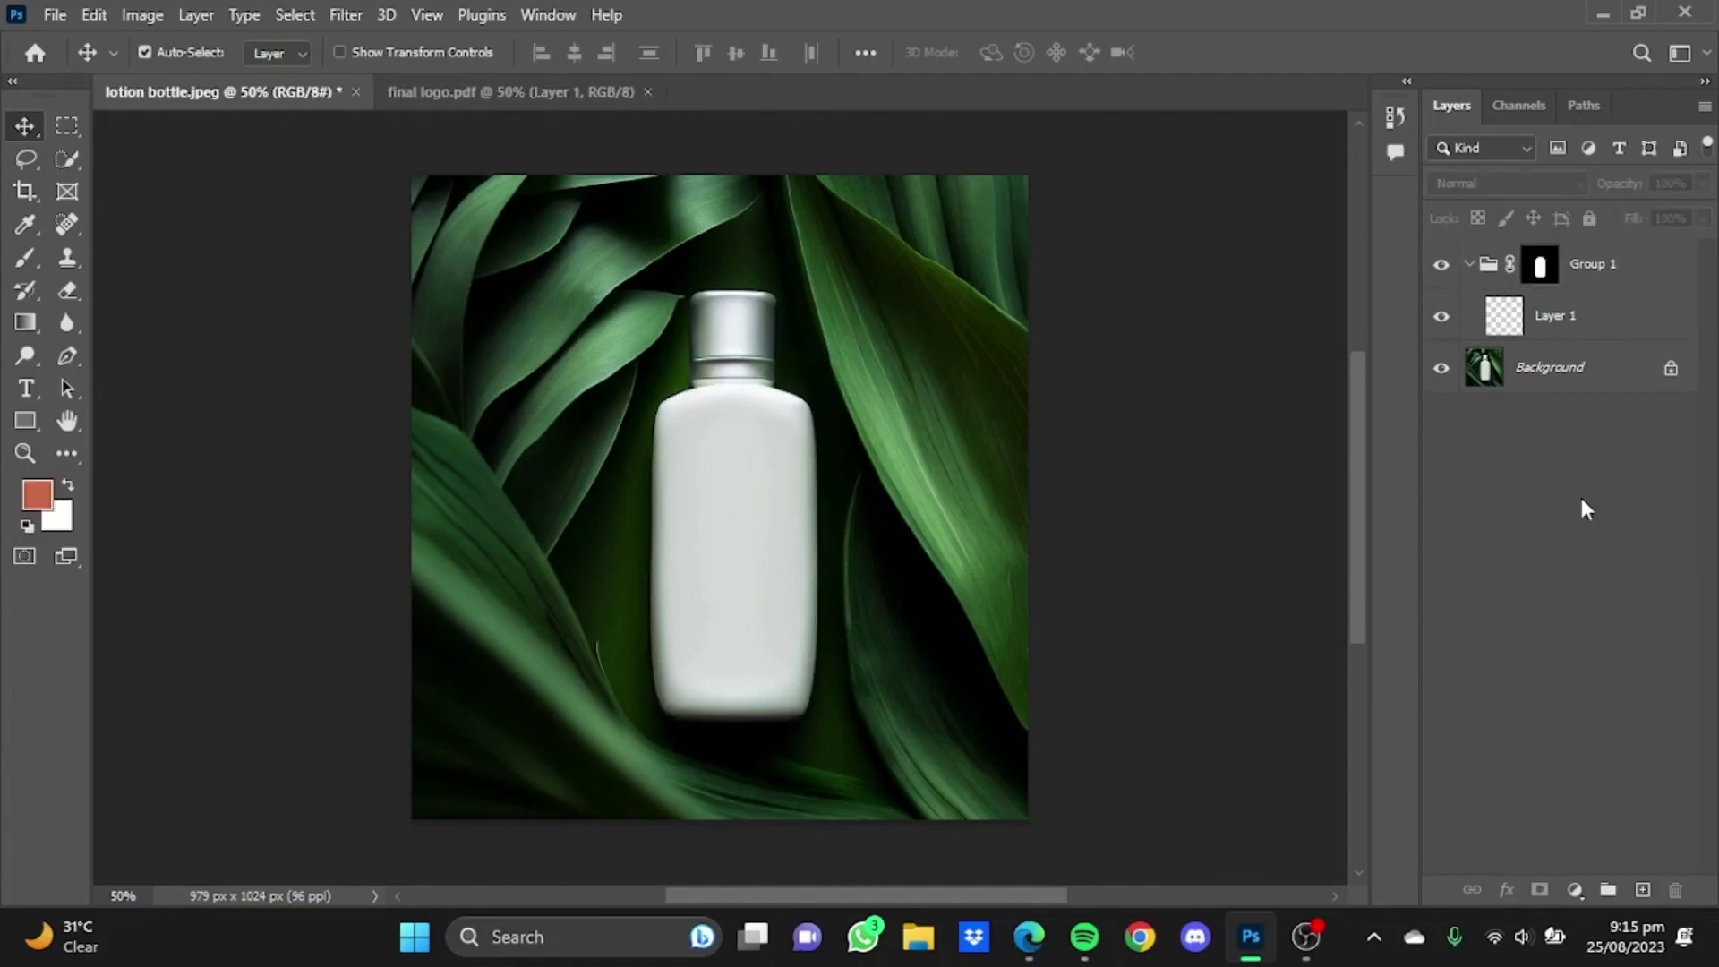
pyautogui.click(1582, 319)
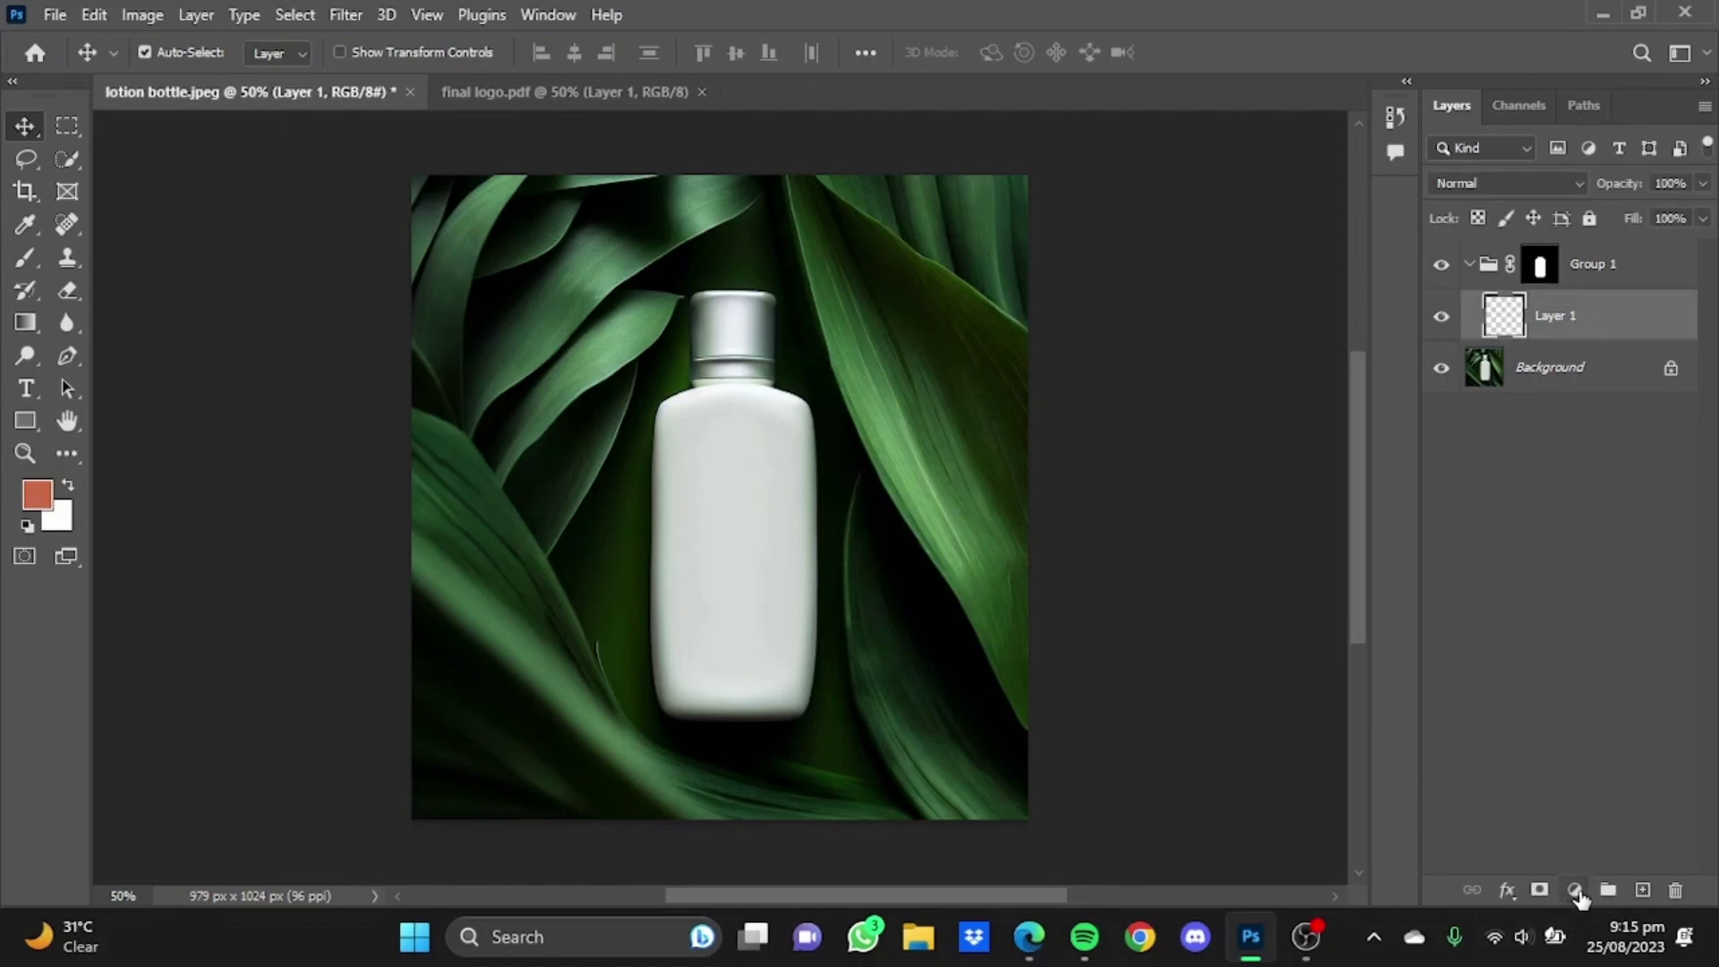
# Add a Solid Color fill layer with hex colour 001528.
pyautogui.click(1575, 891)
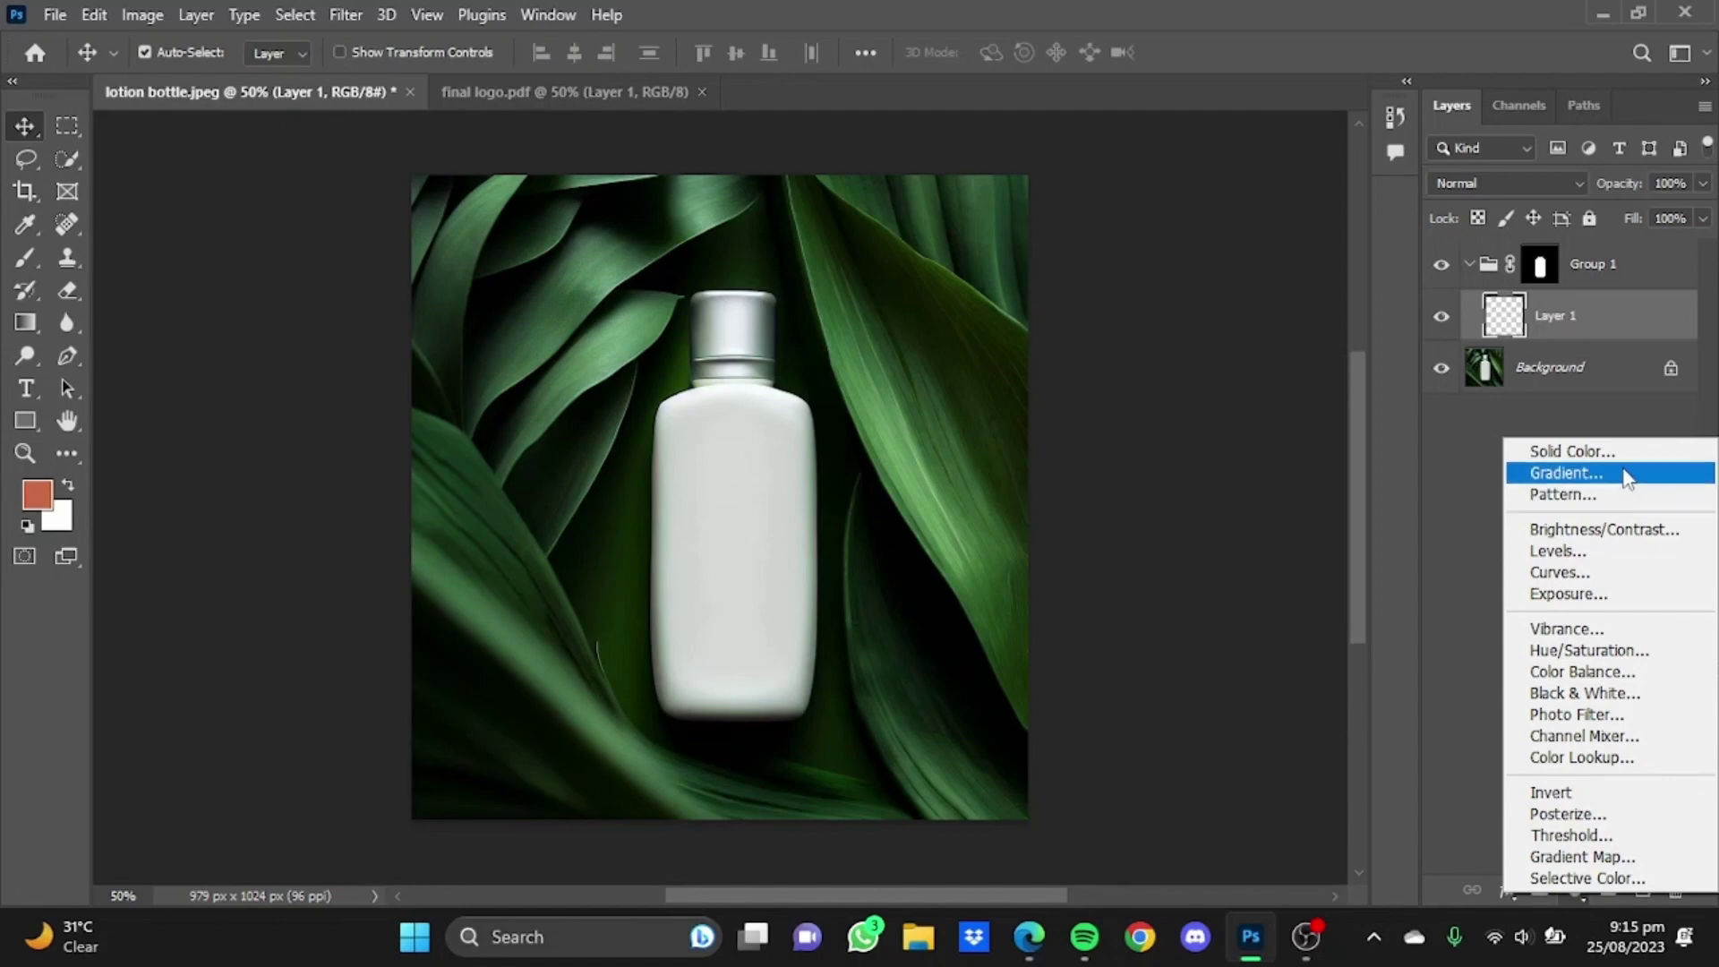
pyautogui.click(1619, 459)
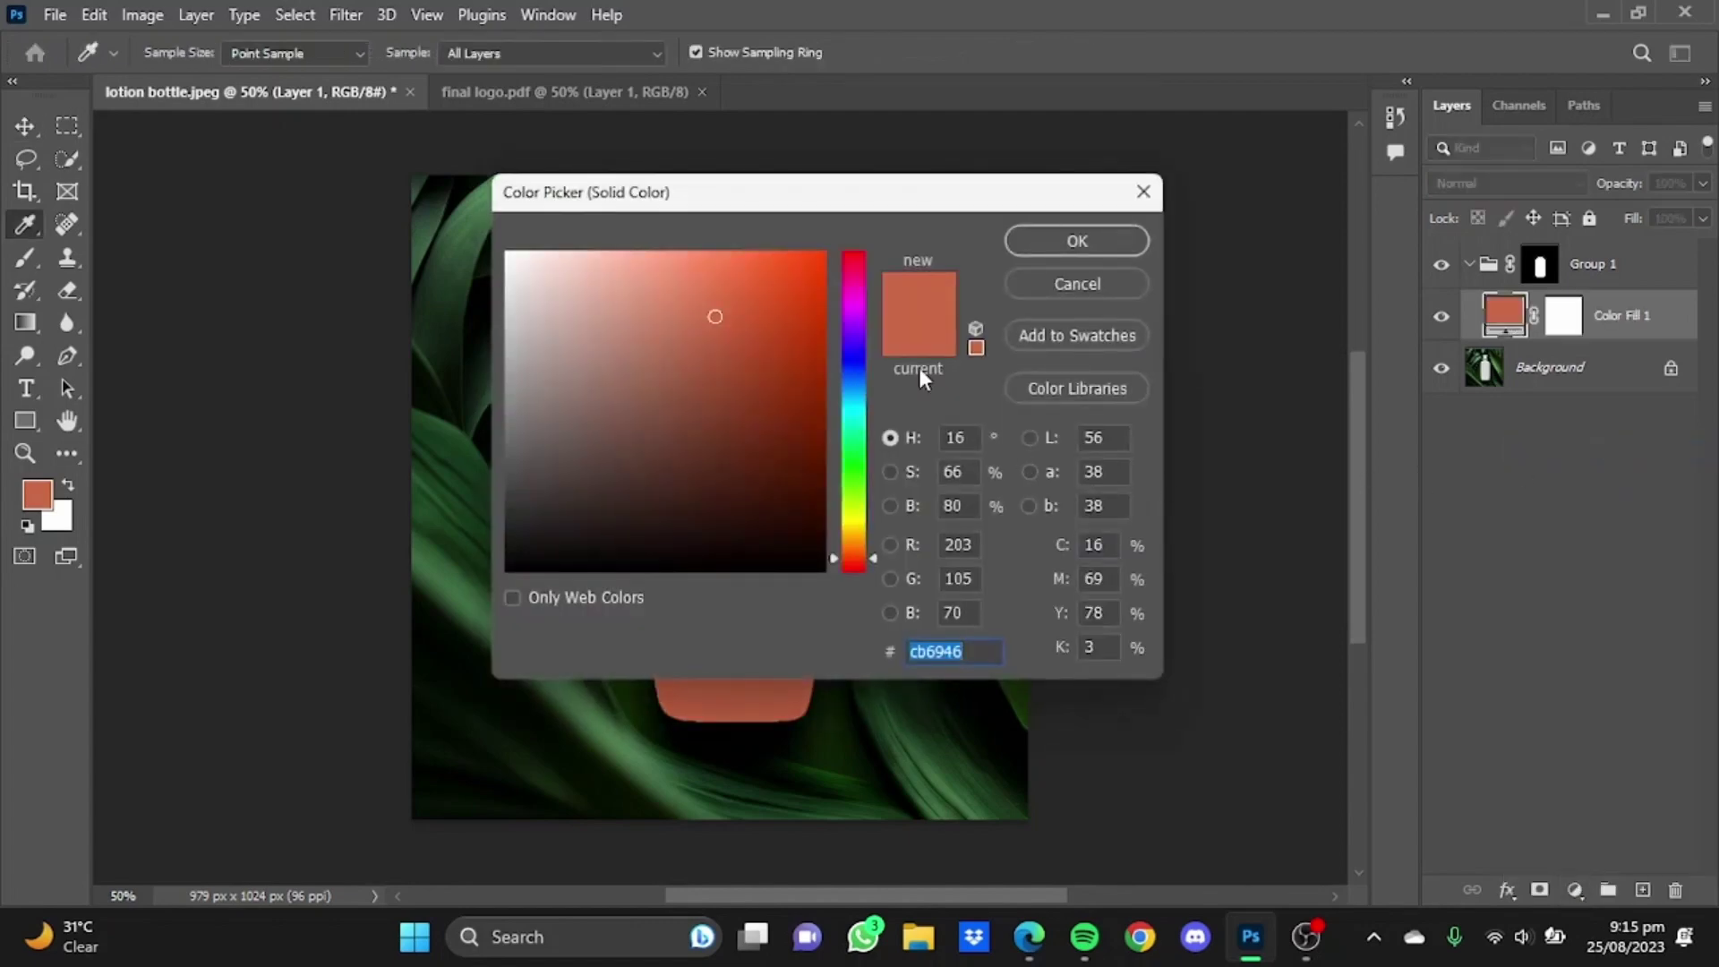
pyautogui.moveTo(849, 197); pyautogui.dragTo(1334, 317)
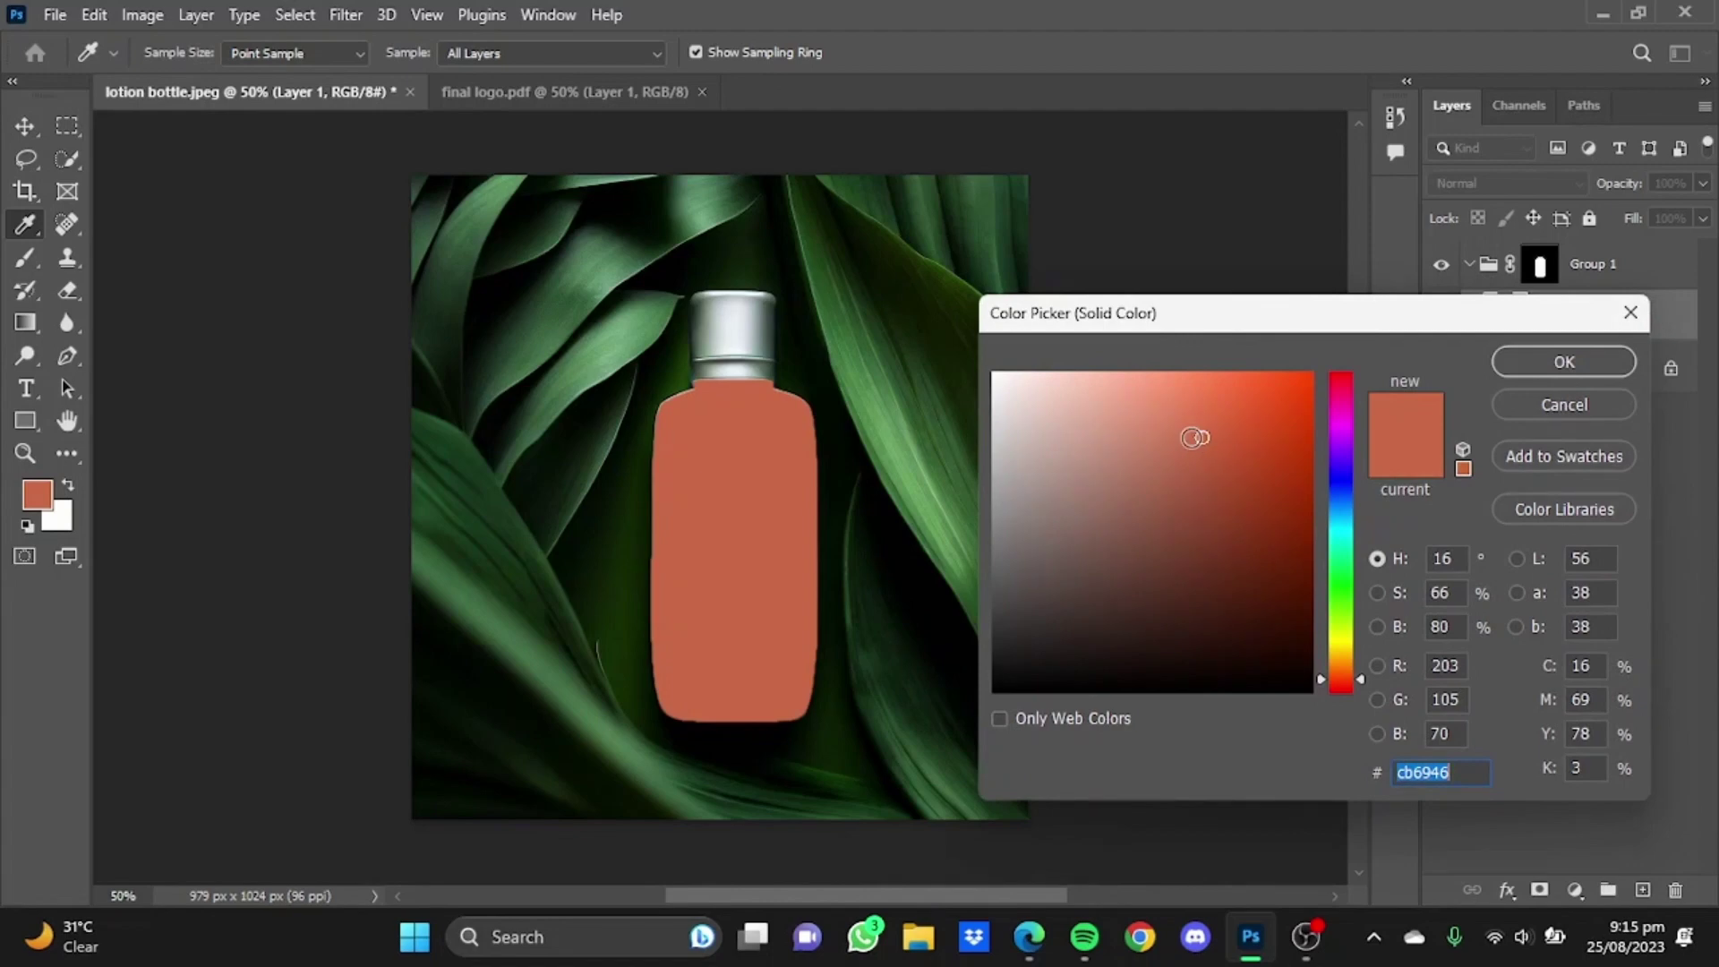
pyautogui.moveTo(1193, 437)
pyautogui.mouseDown()
pyautogui.moveTo(1124, 411)
pyautogui.moveTo(1196, 459)
pyautogui.mouseUp()
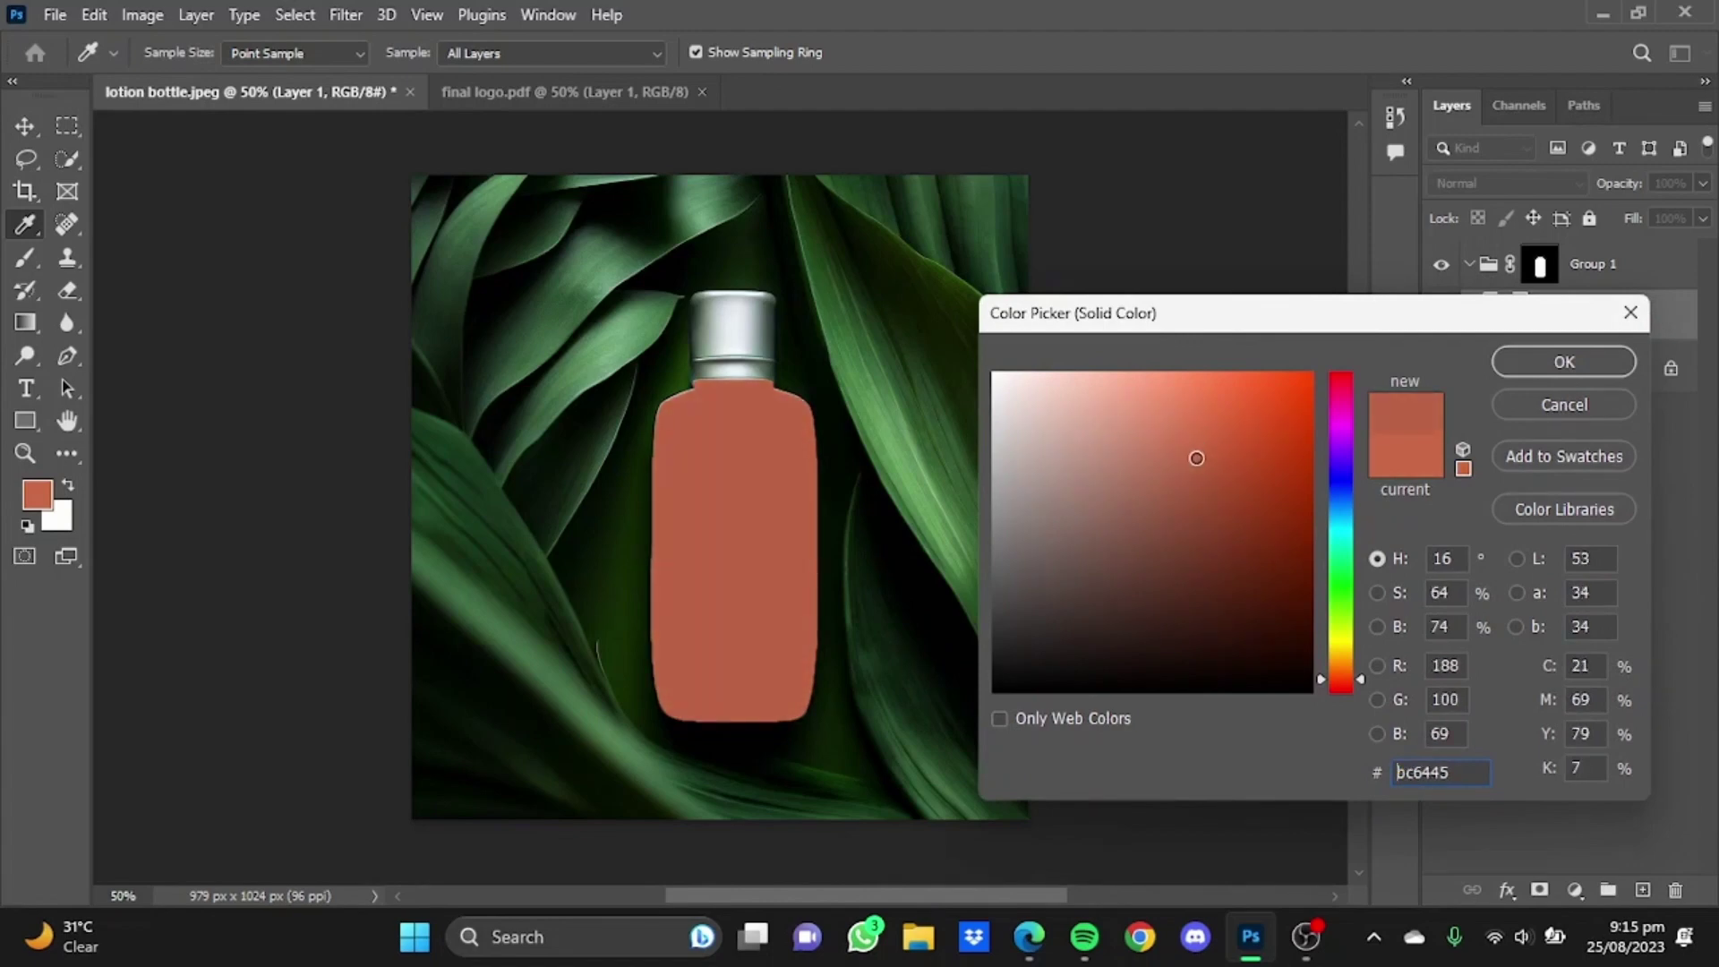
pyautogui.write('001528')
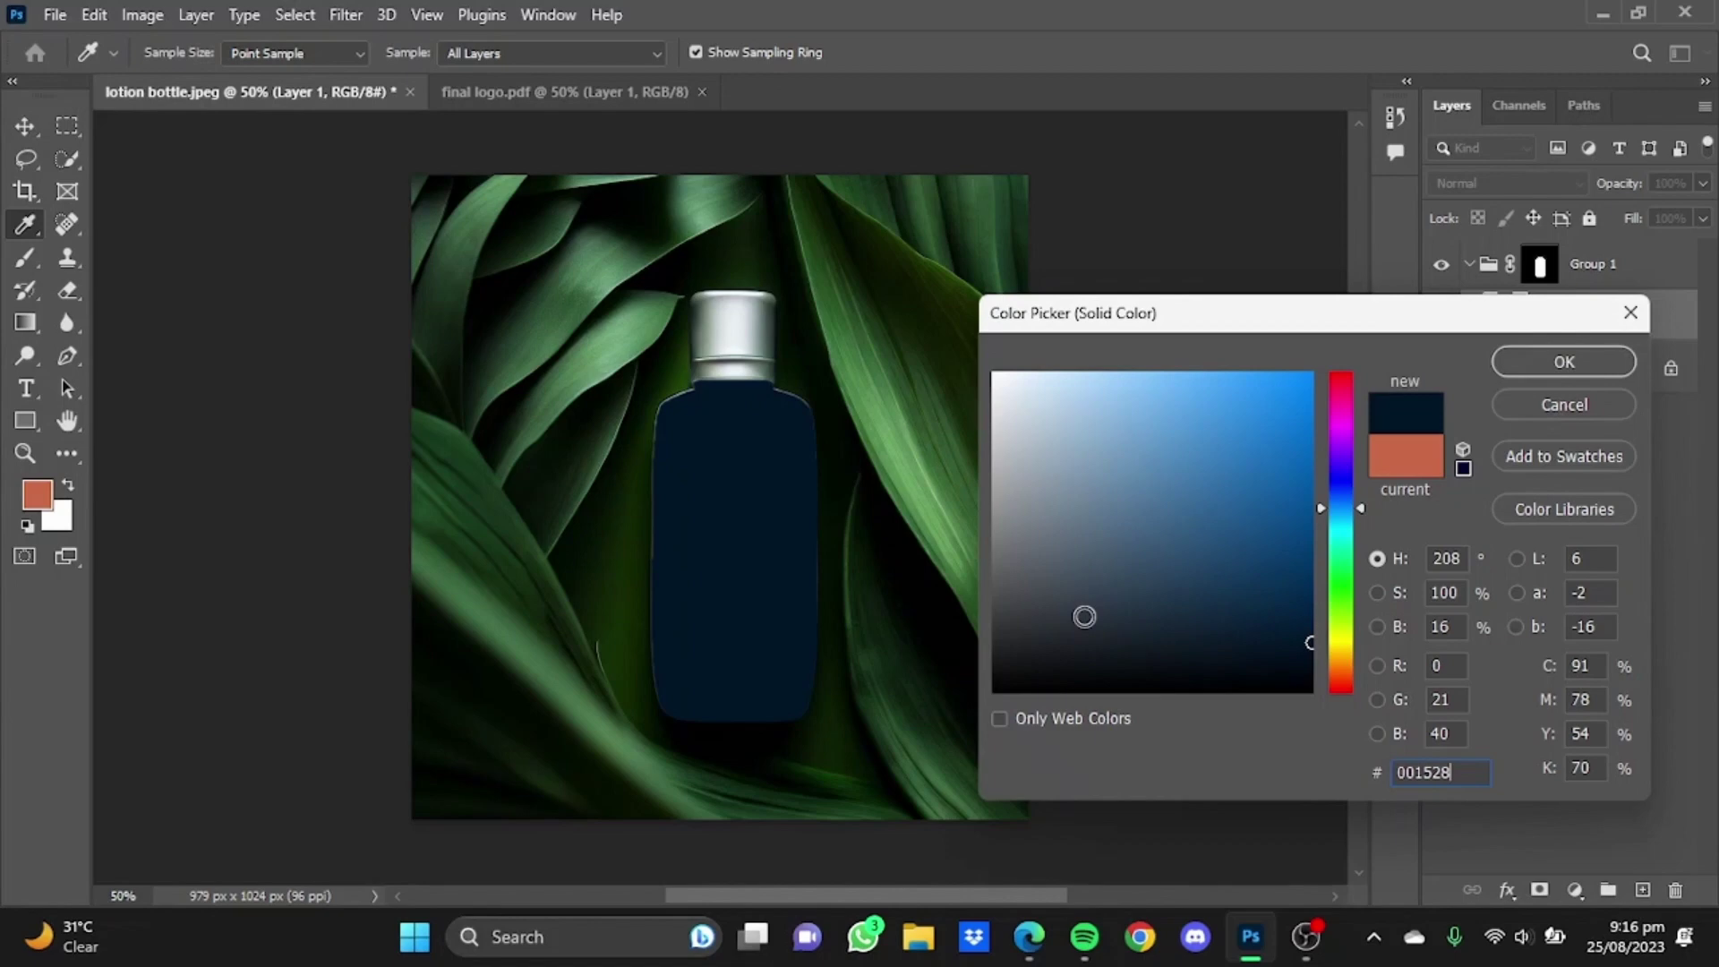
pyautogui.click(1547, 366)
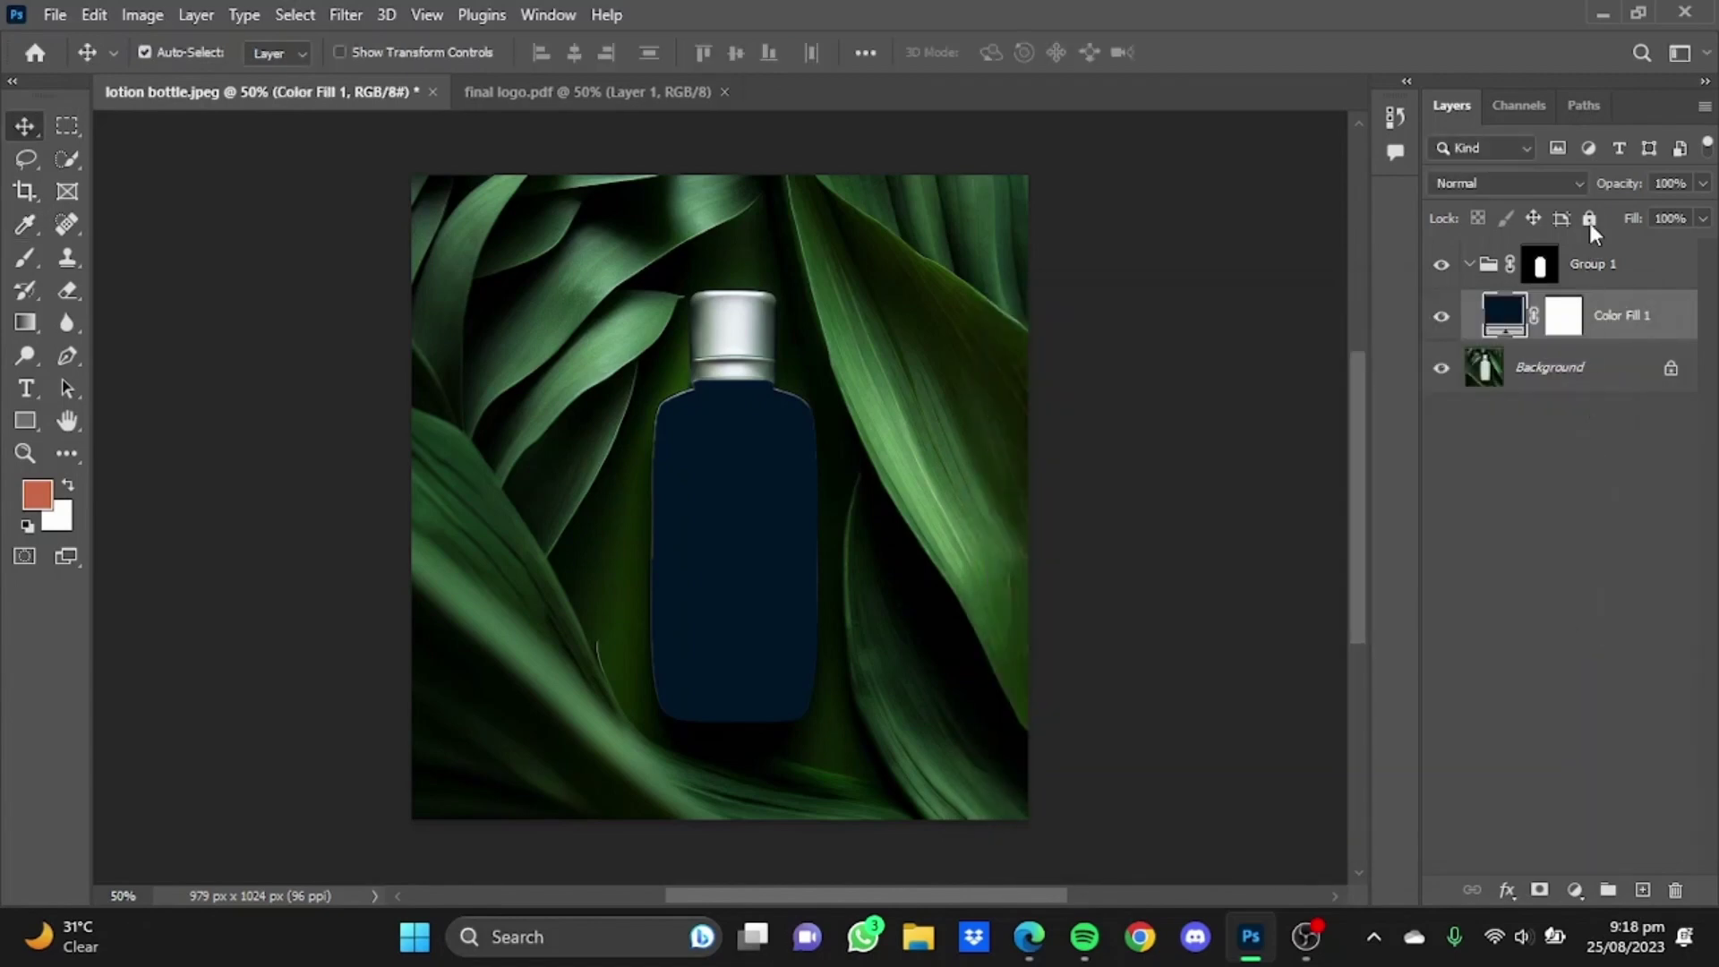
# Set Color Fill 1's blend mode to Color, then select the Background layer.
pyautogui.click(1576, 184)
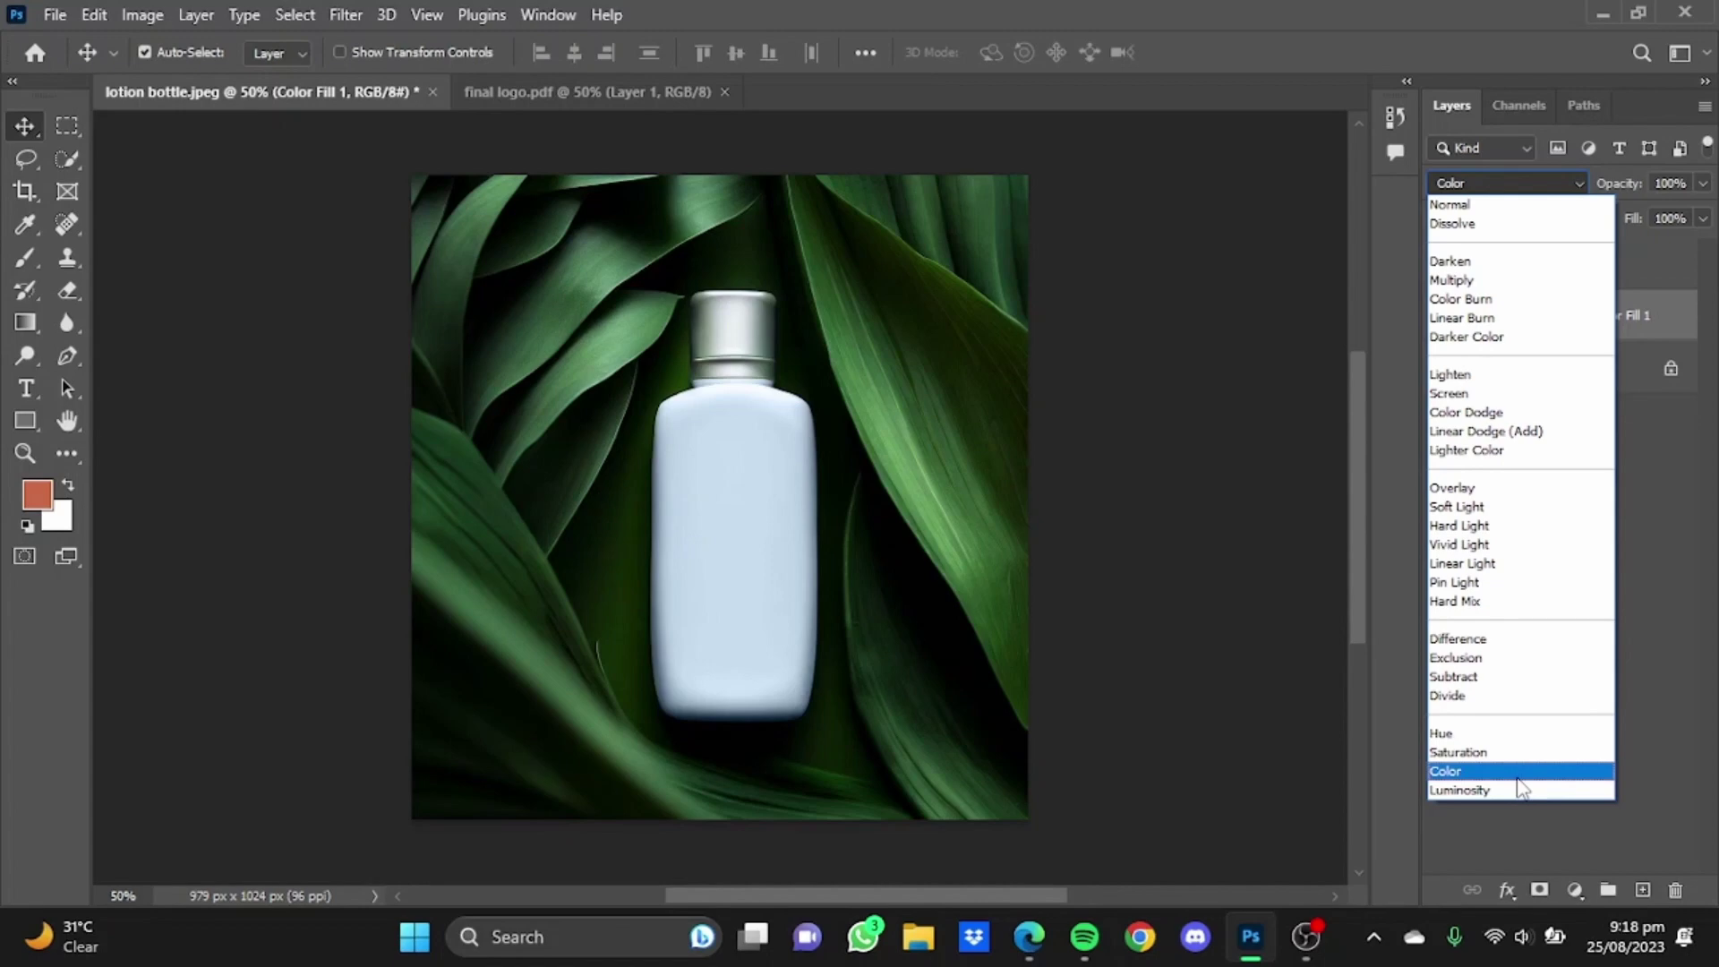
pyautogui.click(1519, 778)
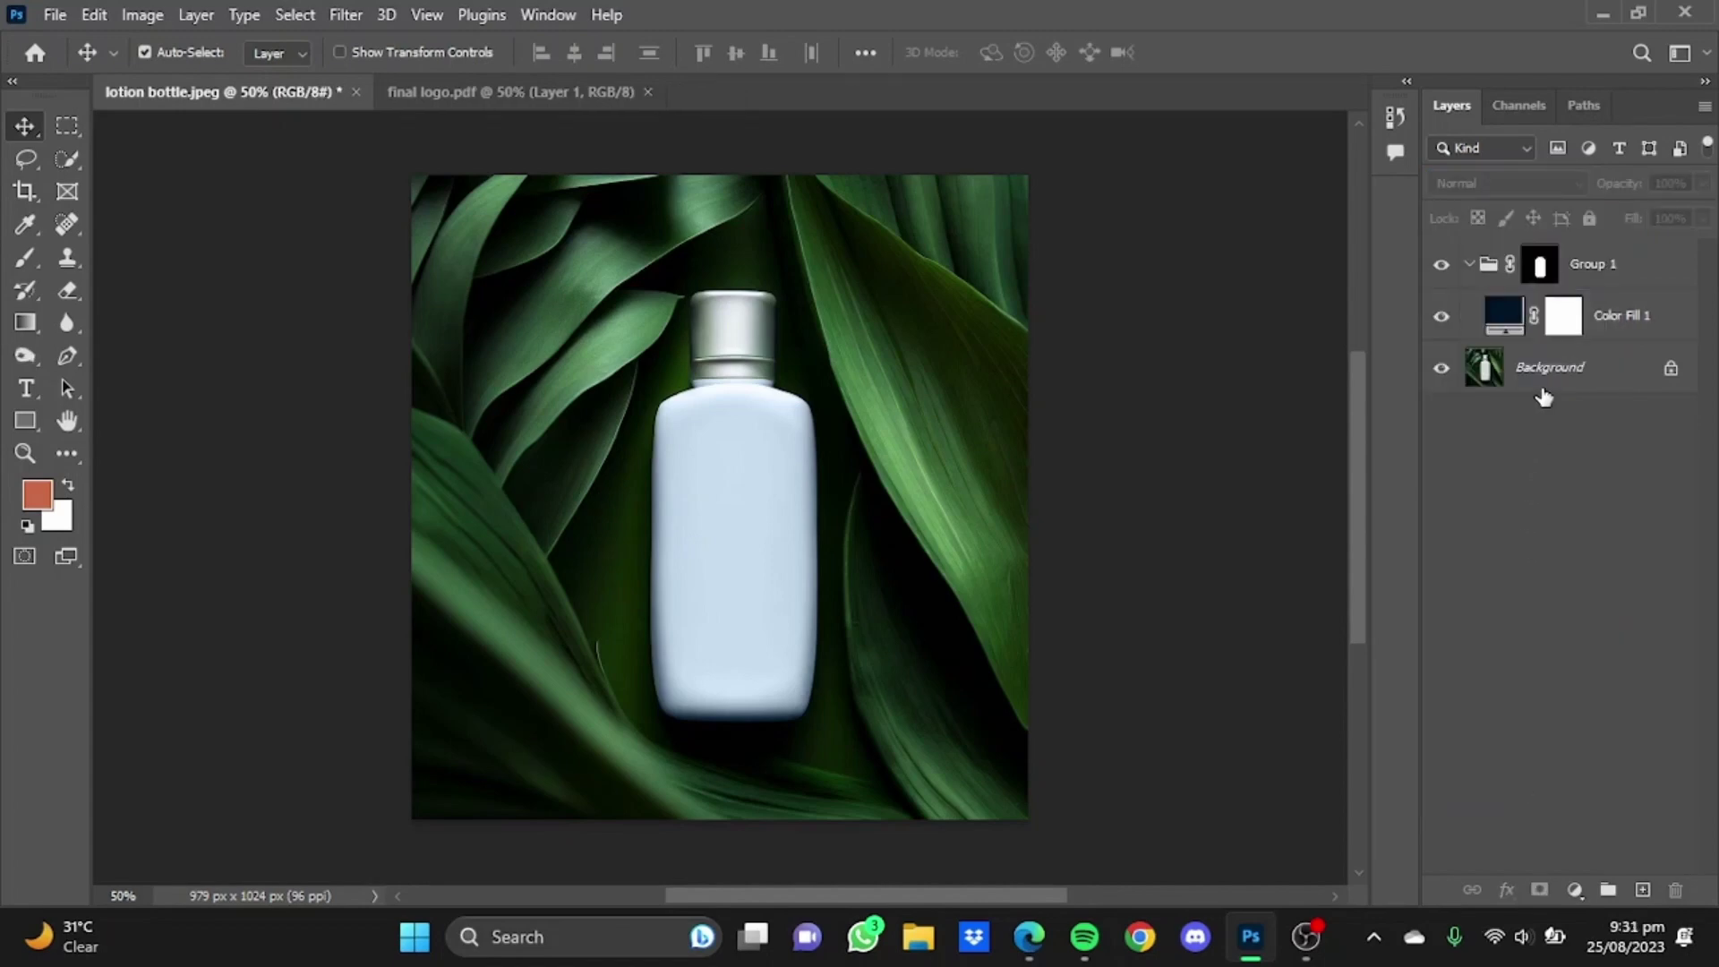
pyautogui.click(1542, 394)
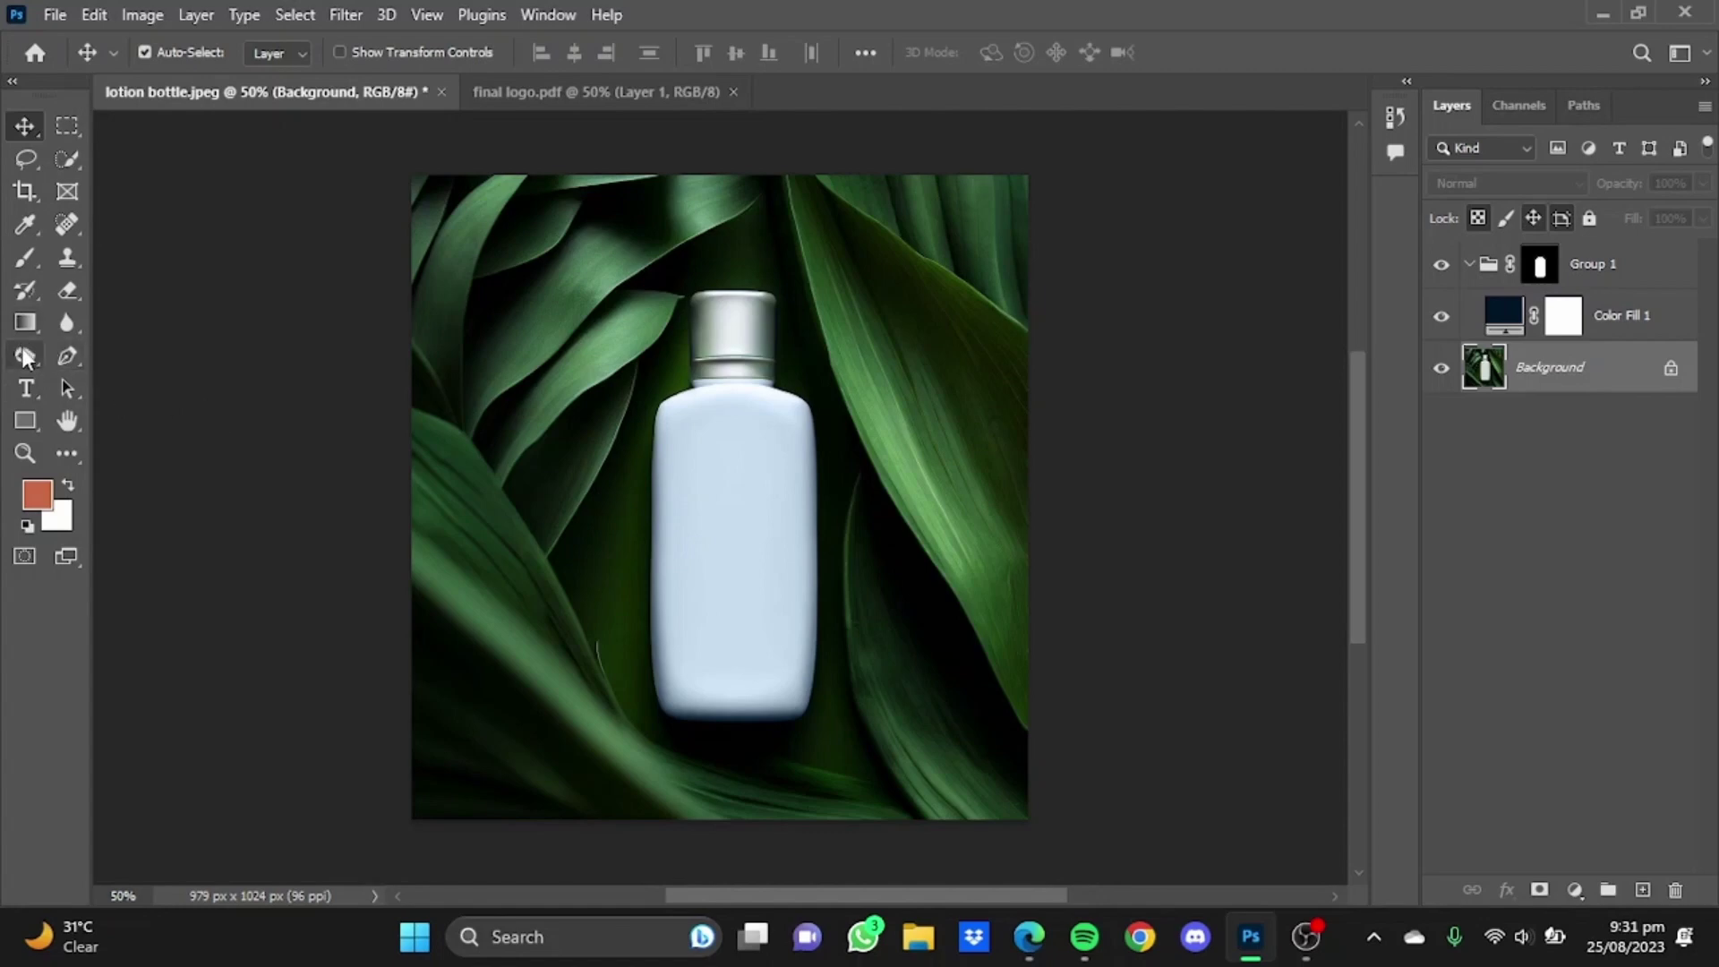
# Pick the Burn Tool with Range set to Highlights and zoom to 100%.
pyautogui.moveTo(22, 353); pyautogui.dragTo(136, 375)
pyautogui.click(391, 55)
pyautogui.click(385, 104)
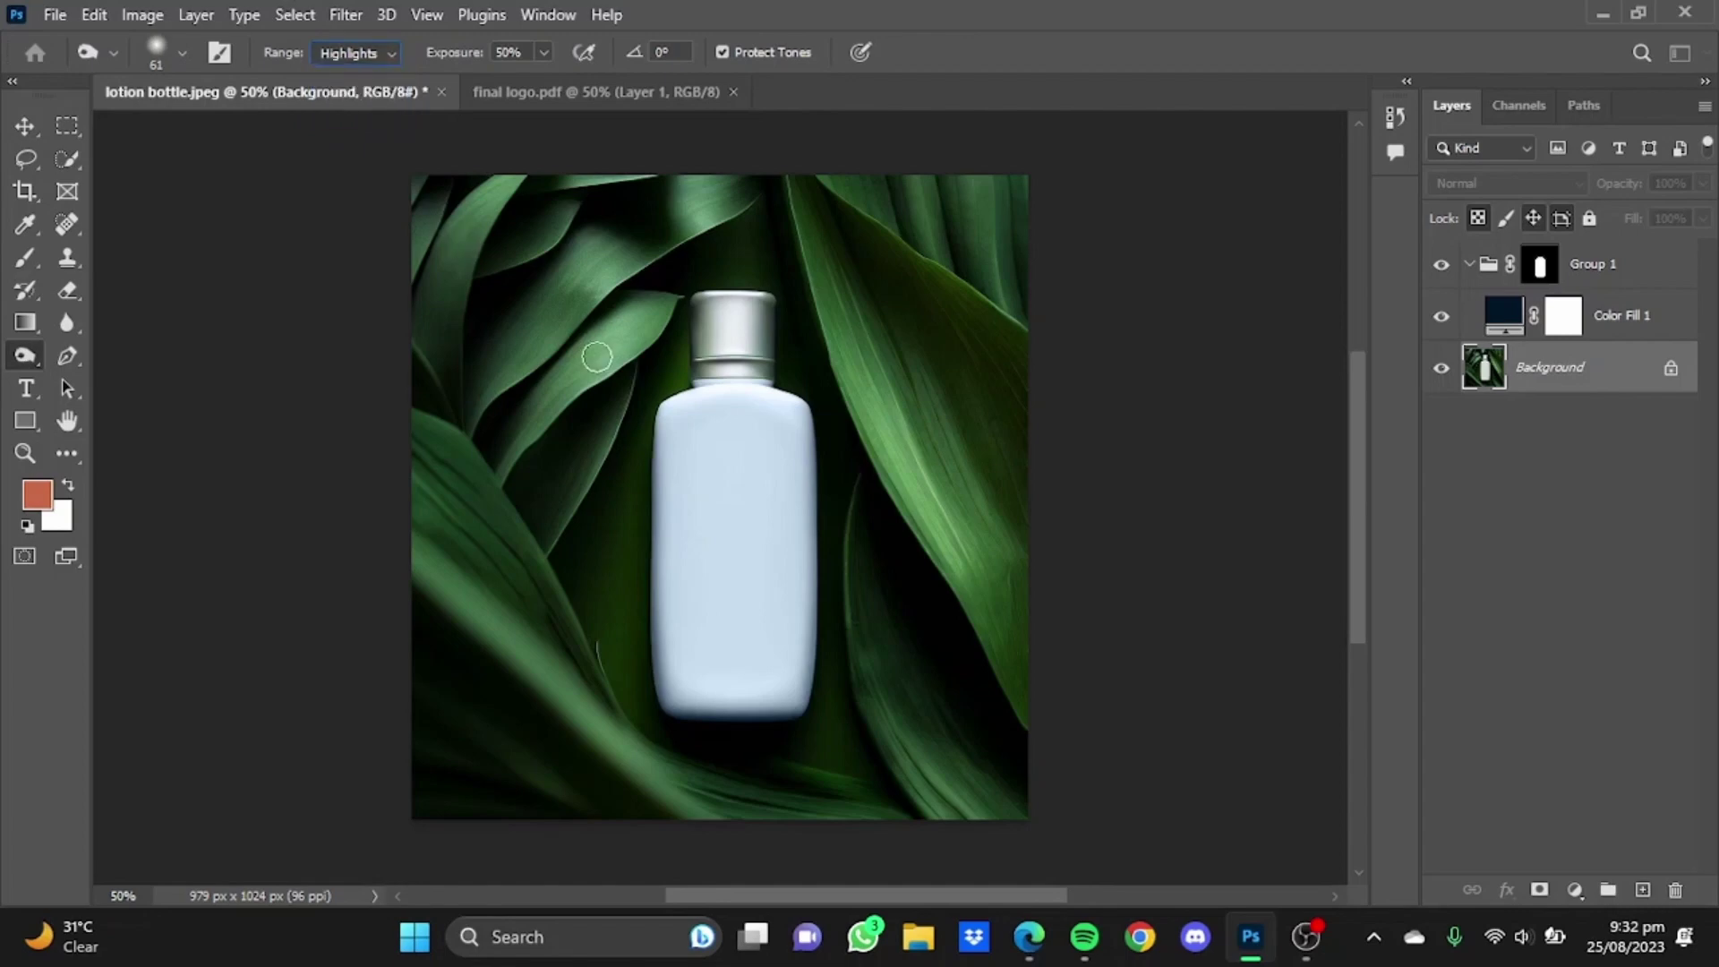
pyautogui.hotkey('ctrl', '+')
pyautogui.hotkey('ctrl', '+')
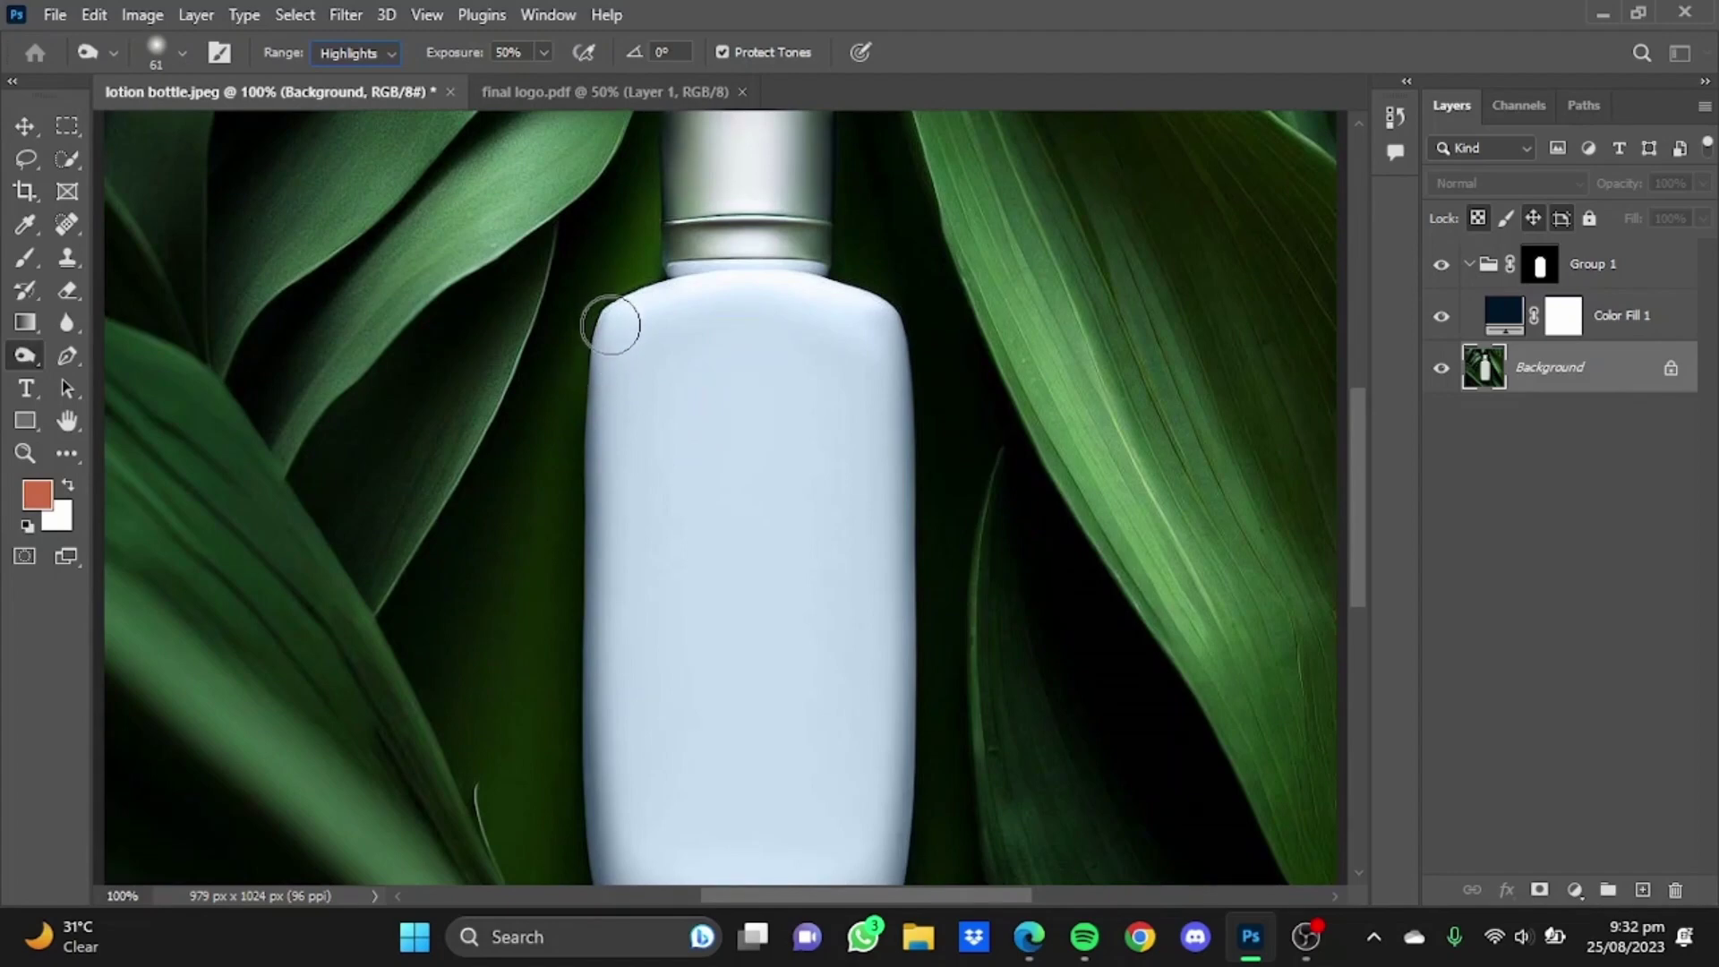
# Burn along the bottle's left, bottom and right edges, then zoom back out to 50%.
pyautogui.moveTo(612, 328)
pyautogui.mouseDown()
pyautogui.moveTo(587, 637)
pyautogui.moveTo(603, 851)
pyautogui.moveTo(696, 851)
pyautogui.mouseUp()
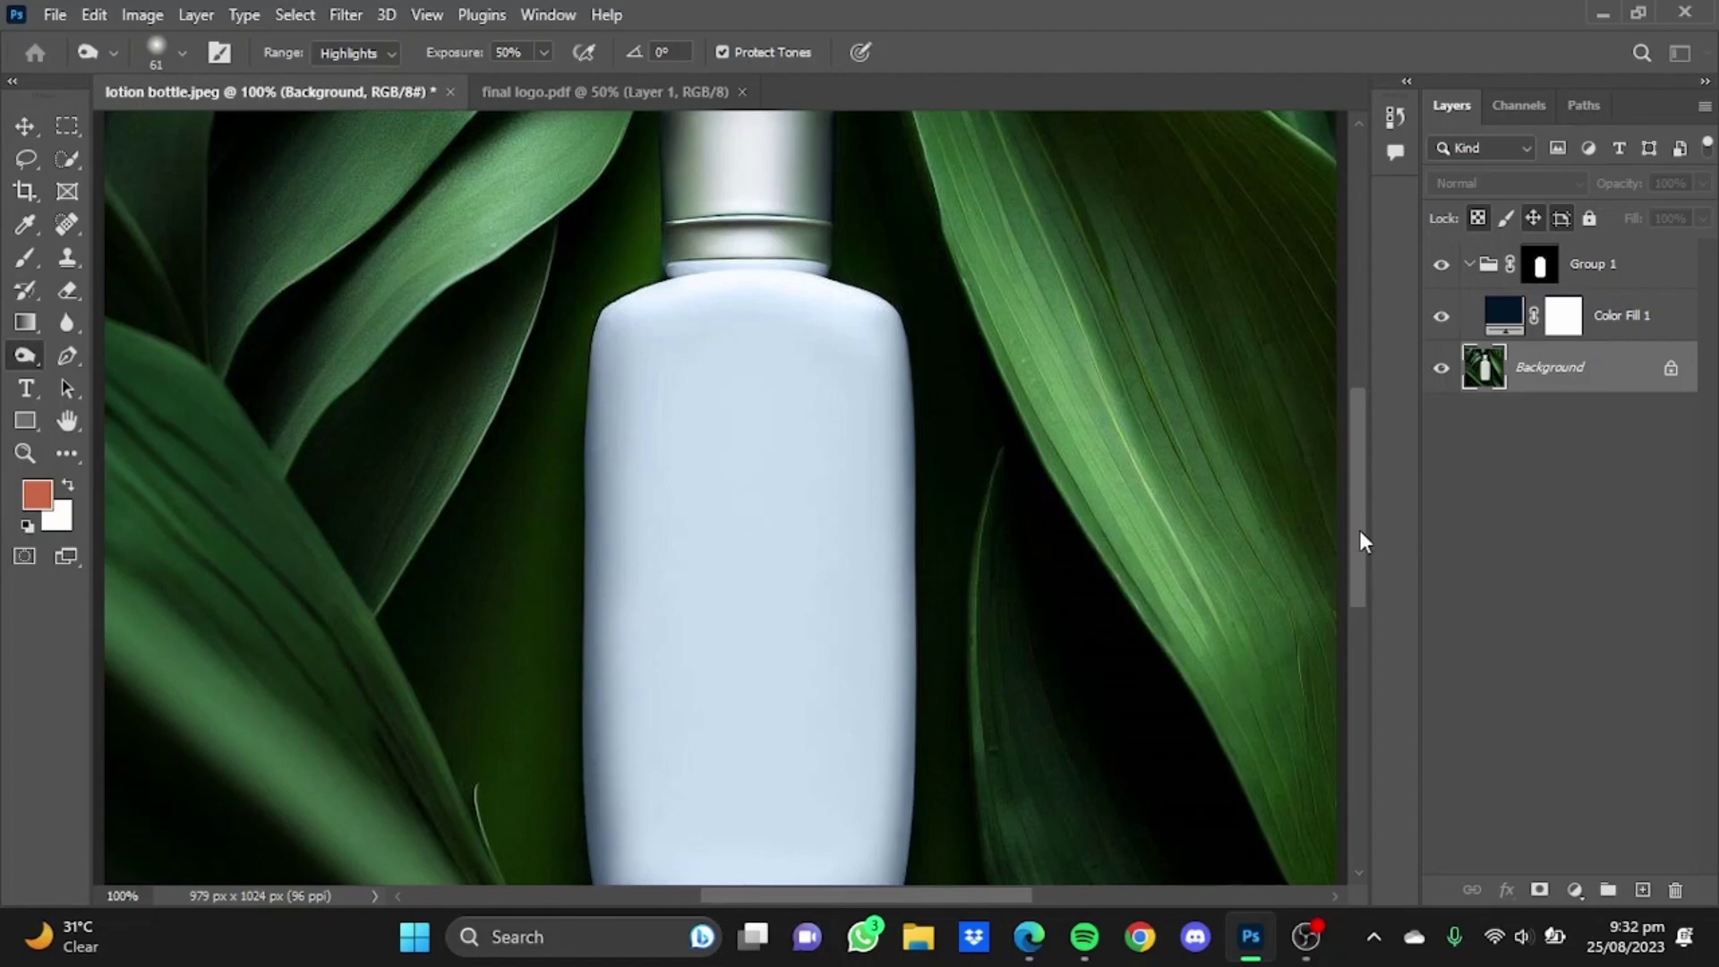
pyautogui.moveTo(1358, 544); pyautogui.dragTo(1358, 568)
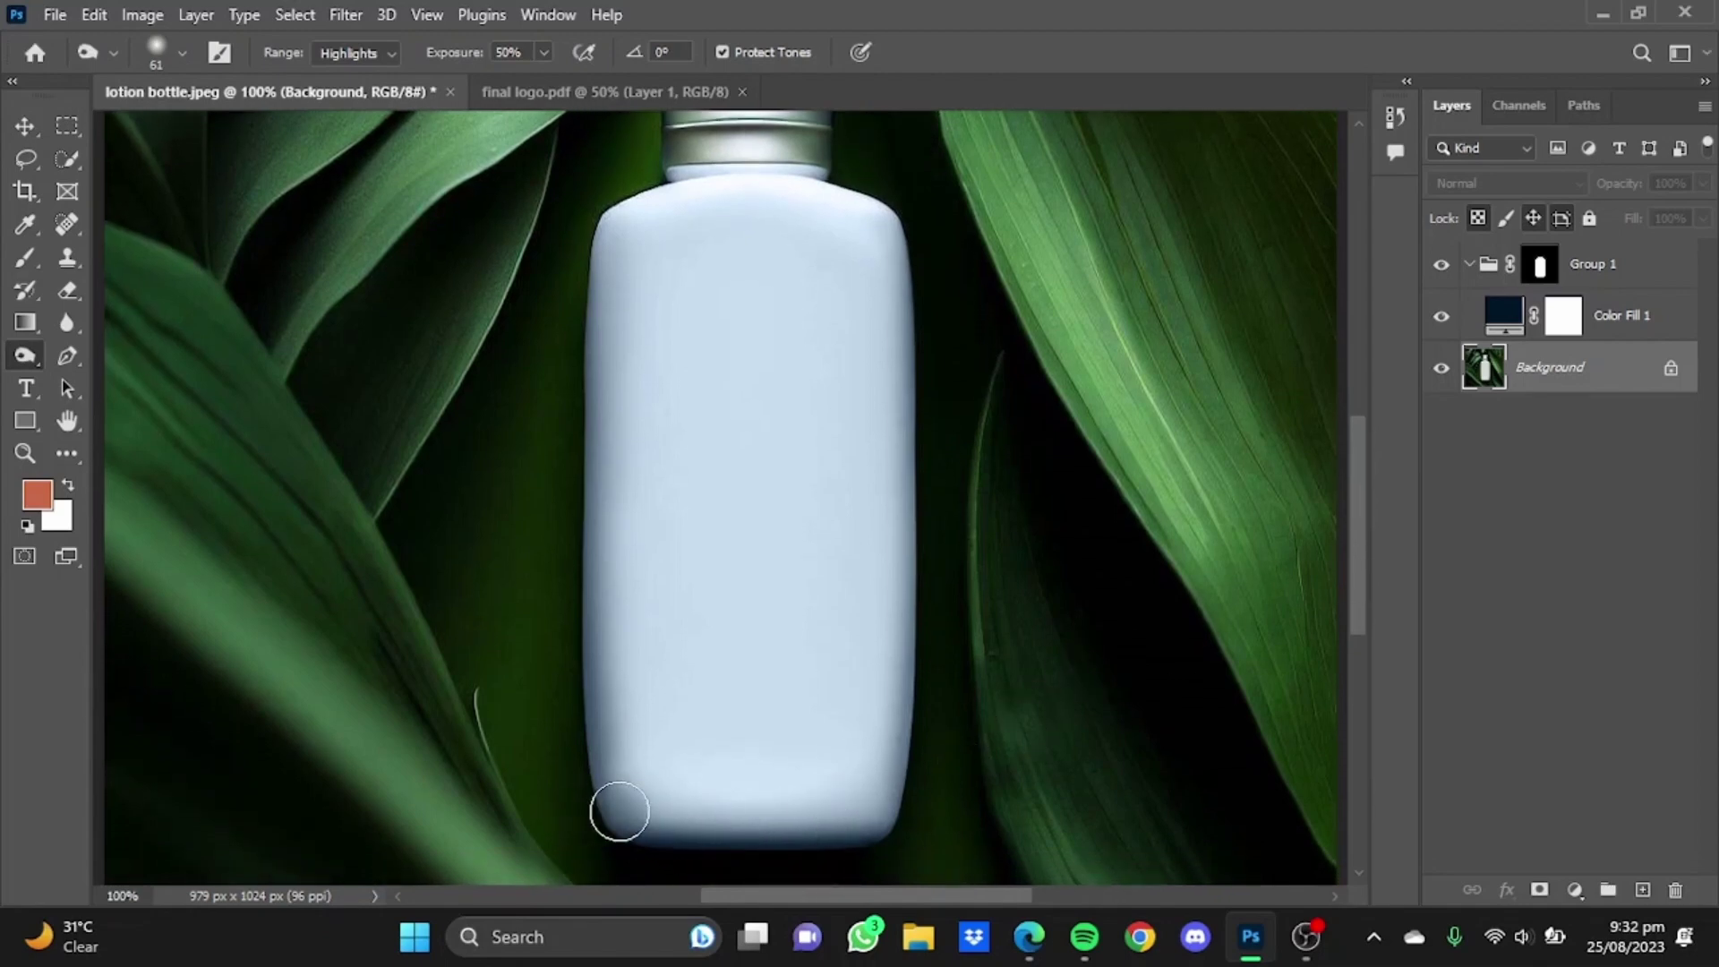
pyautogui.moveTo(619, 811)
pyautogui.mouseDown()
pyautogui.moveTo(889, 825)
pyautogui.moveTo(896, 760)
pyautogui.mouseUp()
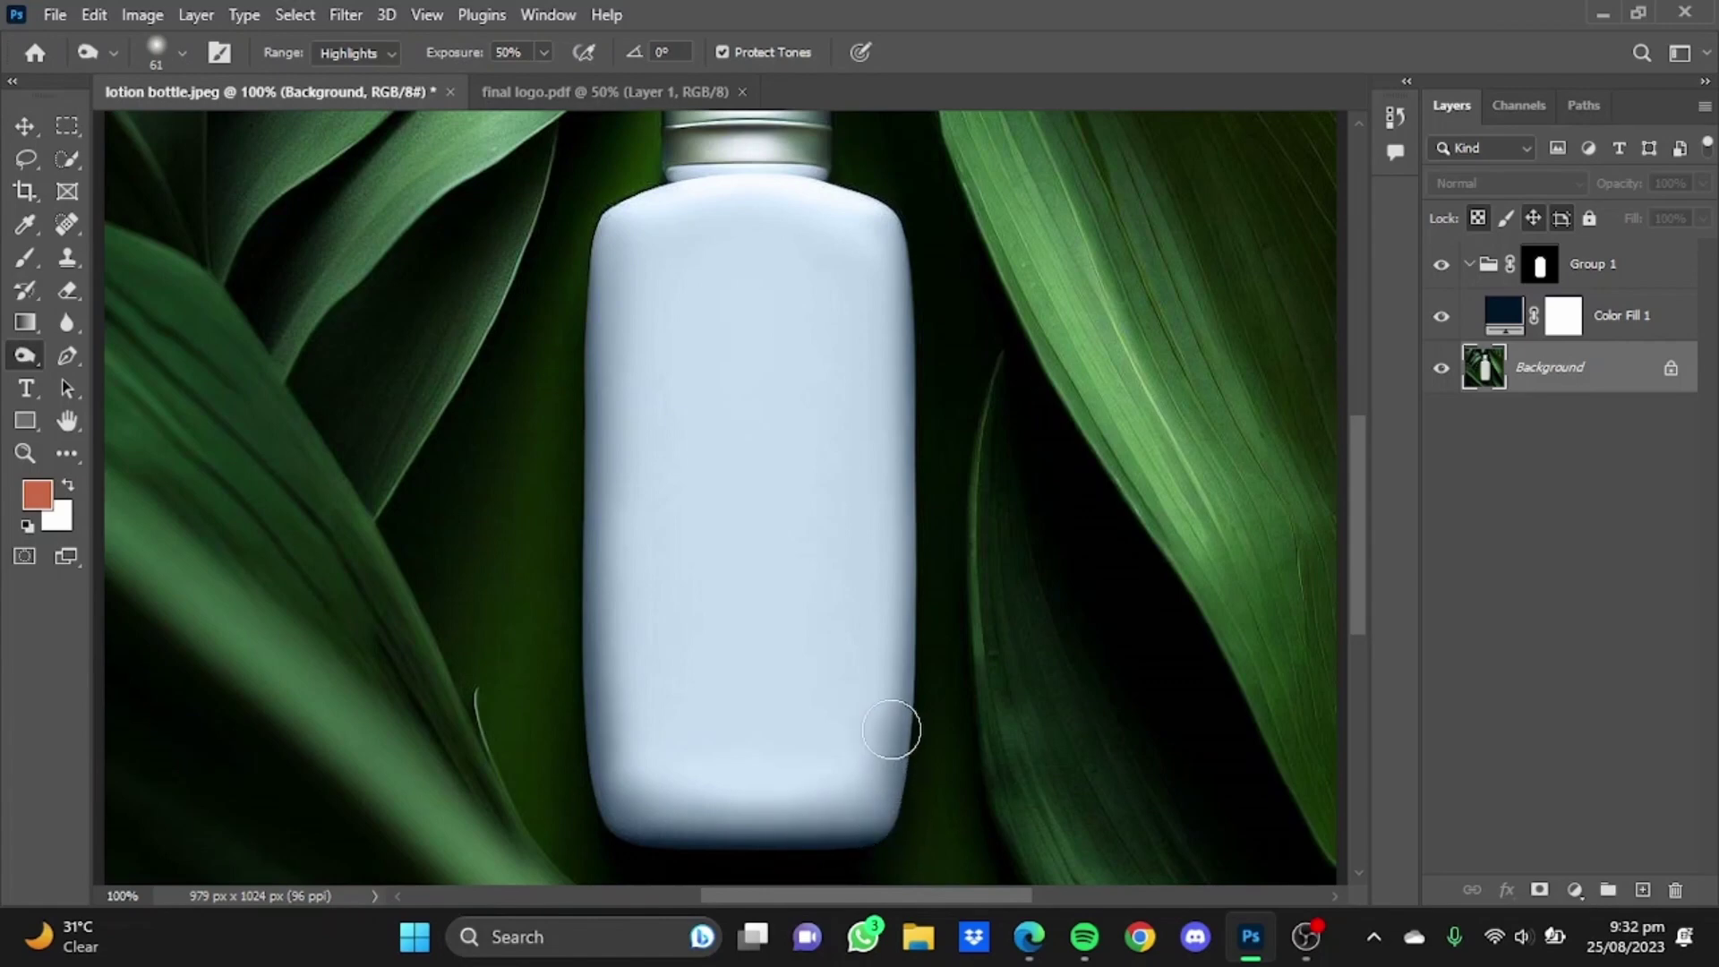
pyautogui.moveTo(891, 730)
pyautogui.mouseDown()
pyautogui.moveTo(883, 218)
pyautogui.moveTo(883, 256)
pyautogui.moveTo(862, 204)
pyautogui.moveTo(888, 295)
pyautogui.moveTo(894, 433)
pyautogui.moveTo(891, 360)
pyautogui.moveTo(877, 822)
pyautogui.moveTo(656, 791)
pyautogui.moveTo(629, 783)
pyautogui.moveTo(831, 810)
pyautogui.moveTo(643, 783)
pyautogui.moveTo(578, 756)
pyautogui.moveTo(605, 740)
pyautogui.moveTo(620, 202)
pyautogui.moveTo(697, 175)
pyautogui.moveTo(831, 199)
pyautogui.moveTo(685, 184)
pyautogui.moveTo(621, 214)
pyautogui.moveTo(612, 394)
pyautogui.mouseUp()
pyautogui.hotkey('ctrl', '-')
pyautogui.hotkey('ctrl', '-')
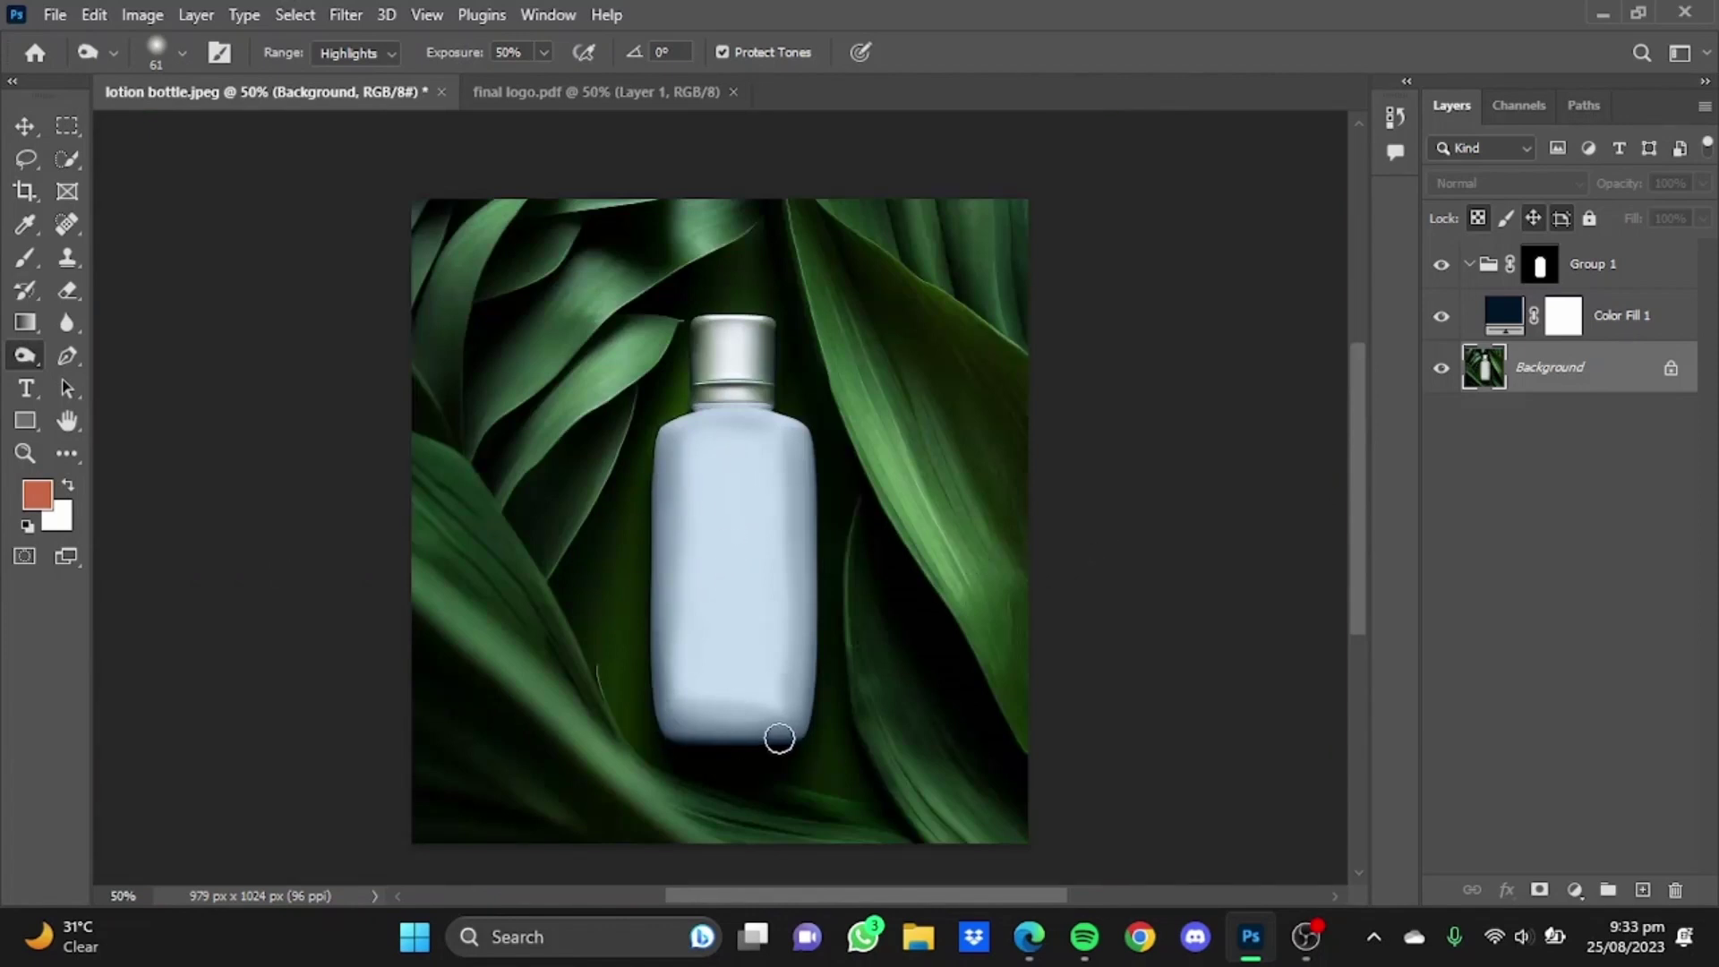
# Drag the logo from final logo.pdf into lotion bottle.jpeg with the Move tool.
pyautogui.press('v')
pyautogui.click(1438, 561)
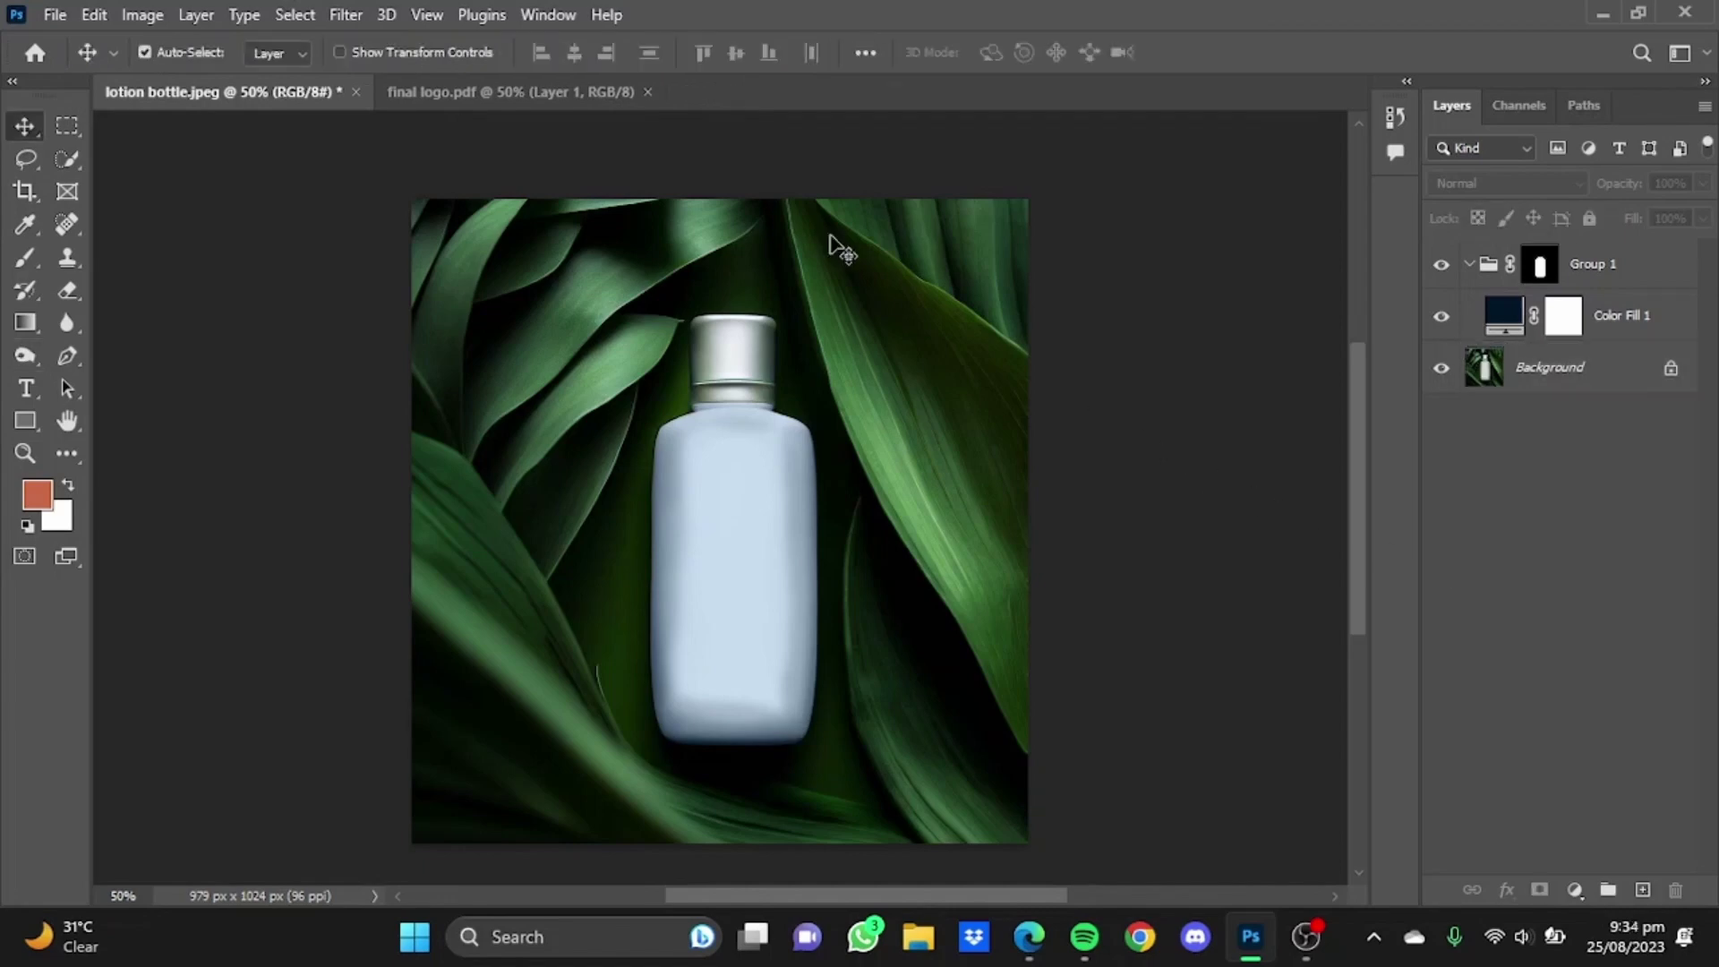
pyautogui.click(539, 99)
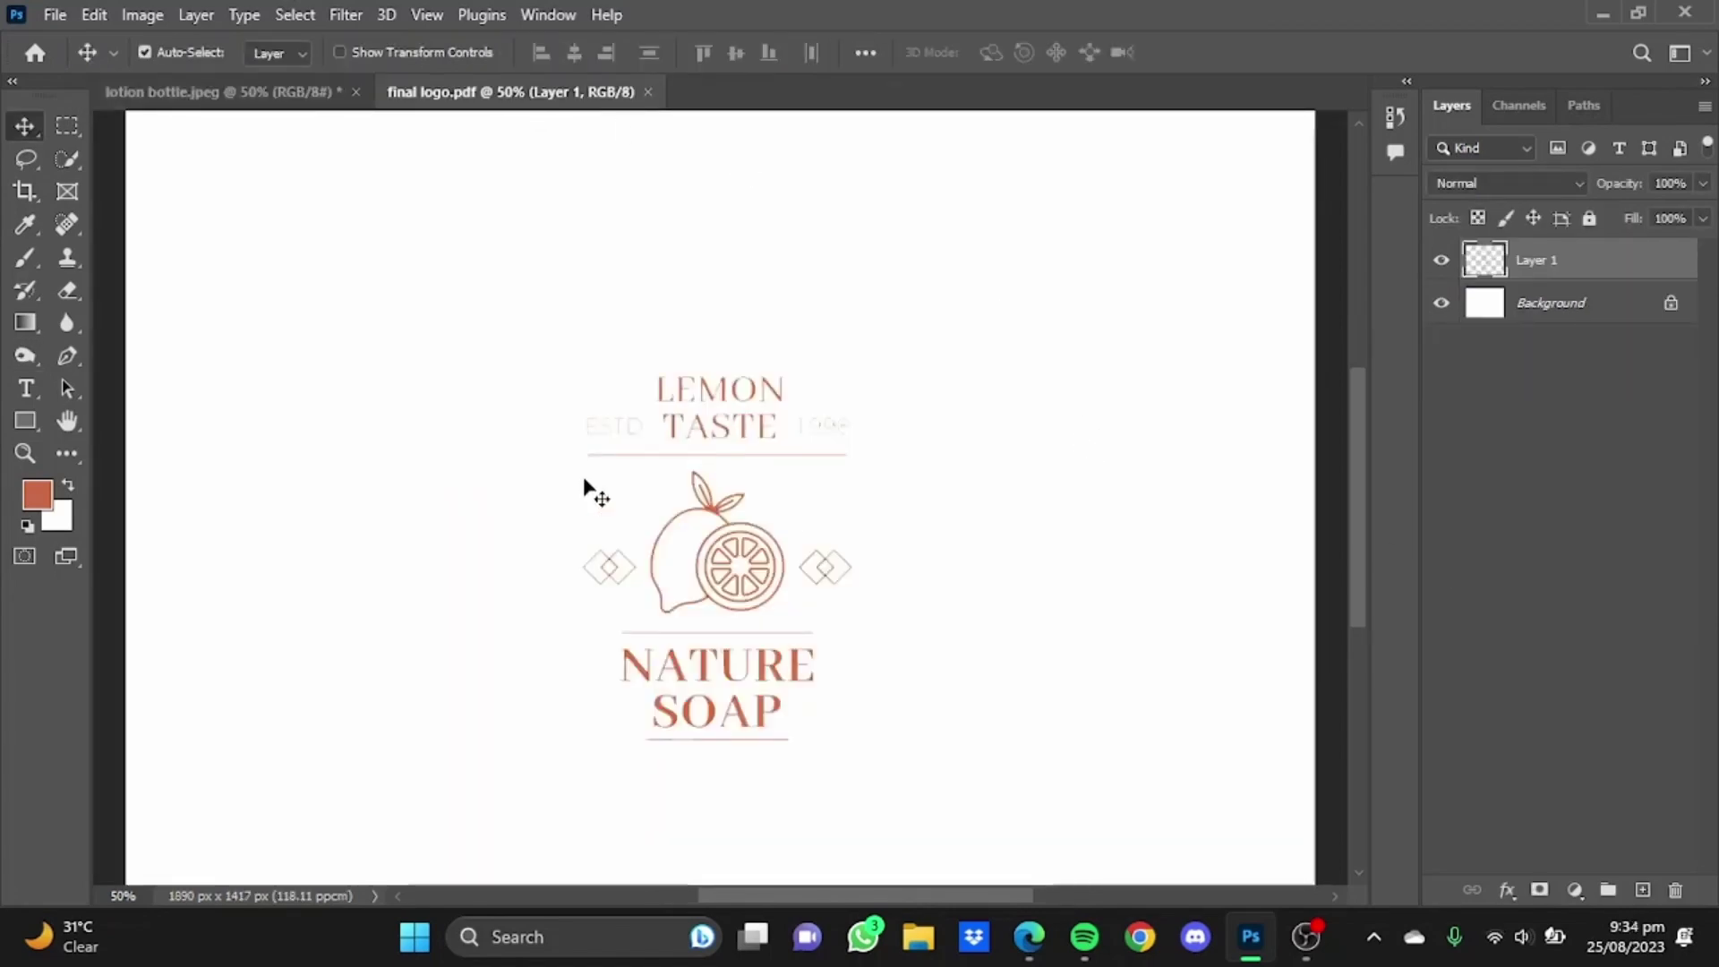
pyautogui.moveTo(746, 477); pyautogui.dragTo(715, 453)
pyautogui.moveTo(776, 582); pyautogui.dragTo(741, 501)
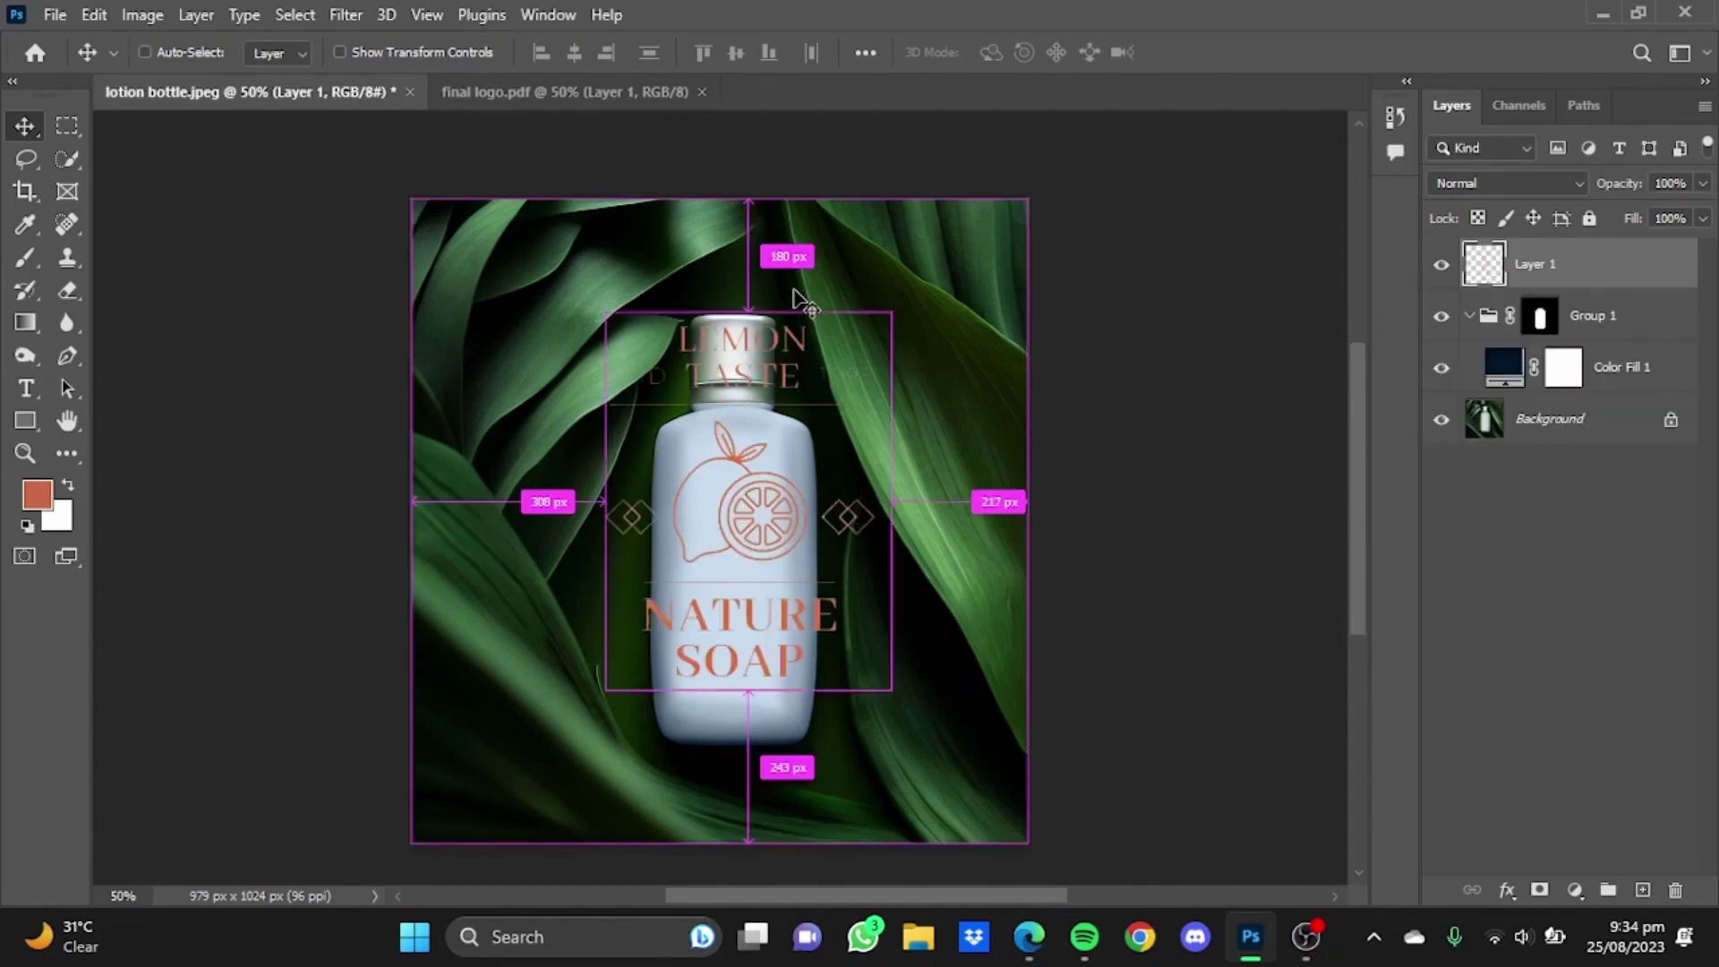
# Free-transform the logo to fit the bottle's width, centre it on the body, and commit.
pyautogui.hotkey('ctrl', 't')
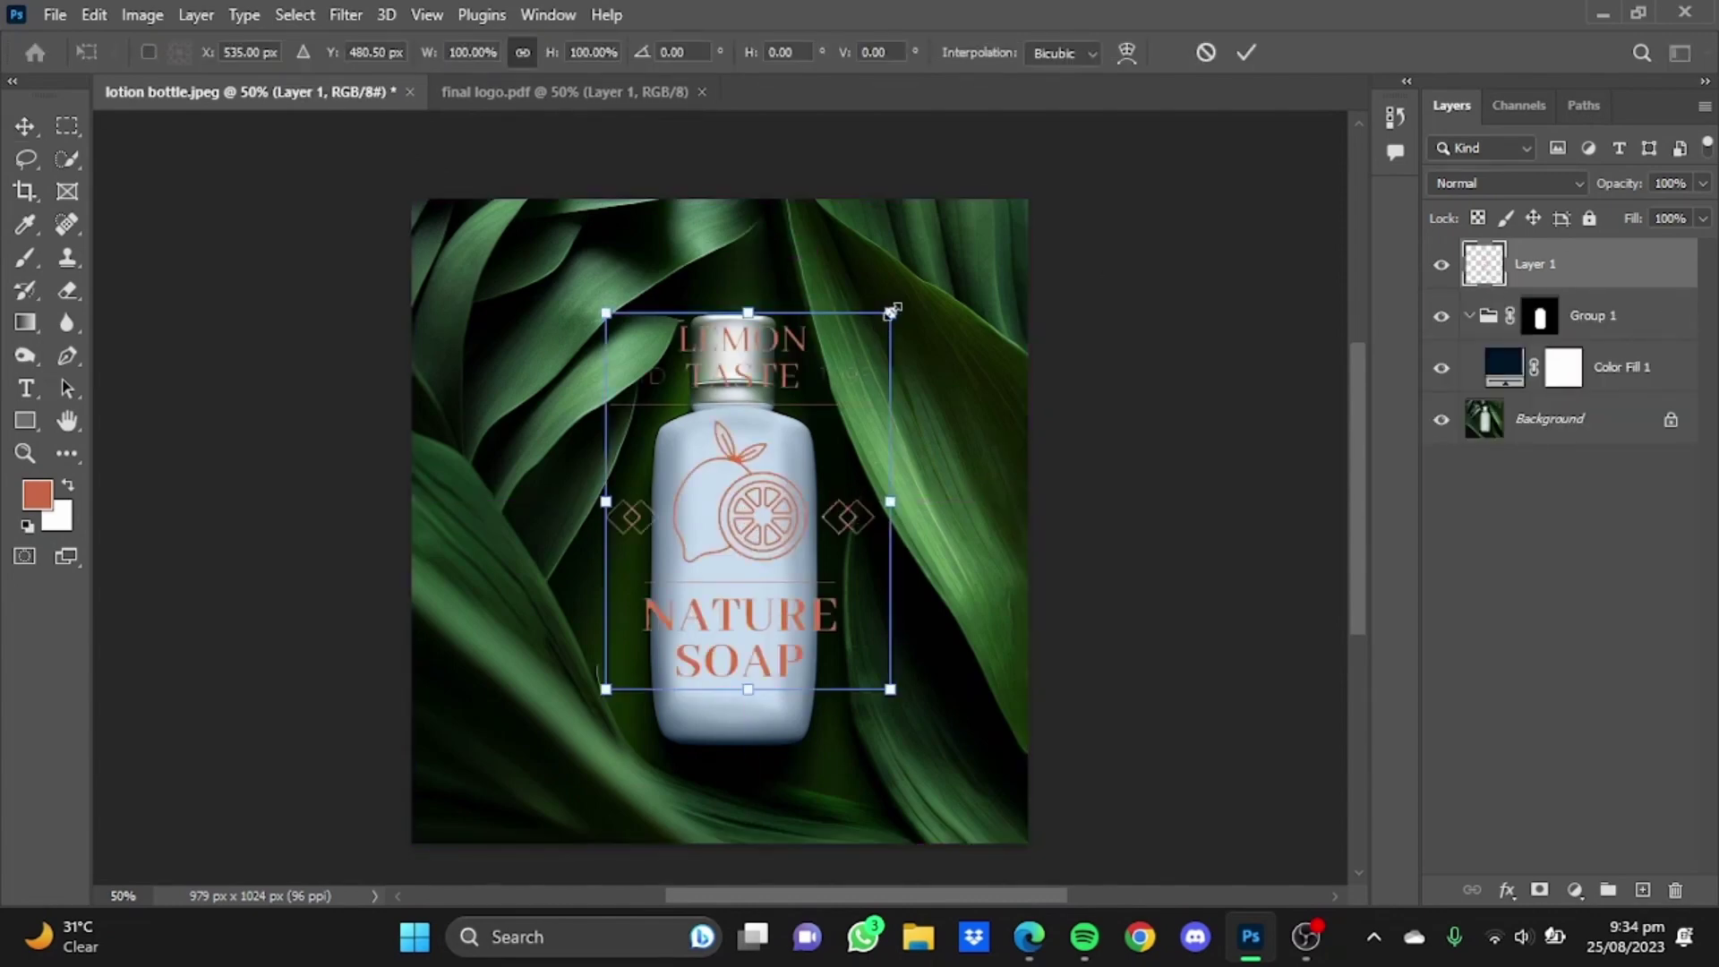
pyautogui.moveTo(889, 314); pyautogui.dragTo(817, 445)
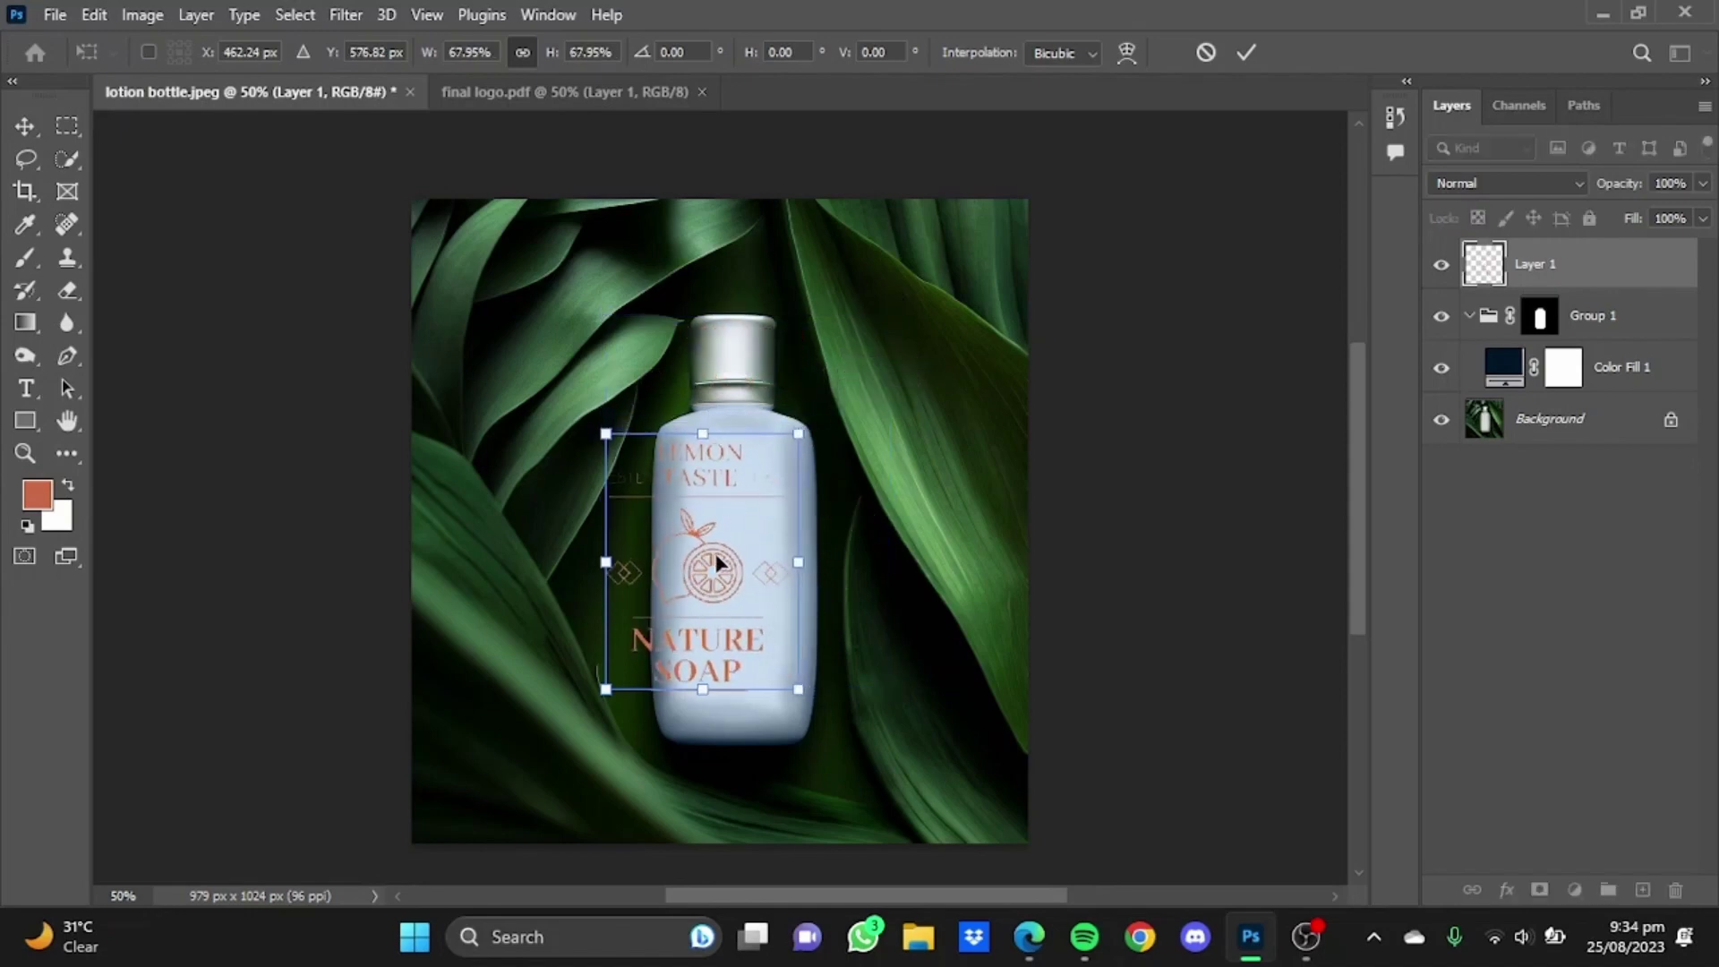
pyautogui.moveTo(716, 562); pyautogui.dragTo(747, 569)
pyautogui.moveTo(734, 702); pyautogui.dragTo(735, 718)
pyautogui.moveTo(732, 504)
pyautogui.mouseDown()
pyautogui.moveTo(741, 475)
pyautogui.moveTo(735, 498)
pyautogui.mouseUp()
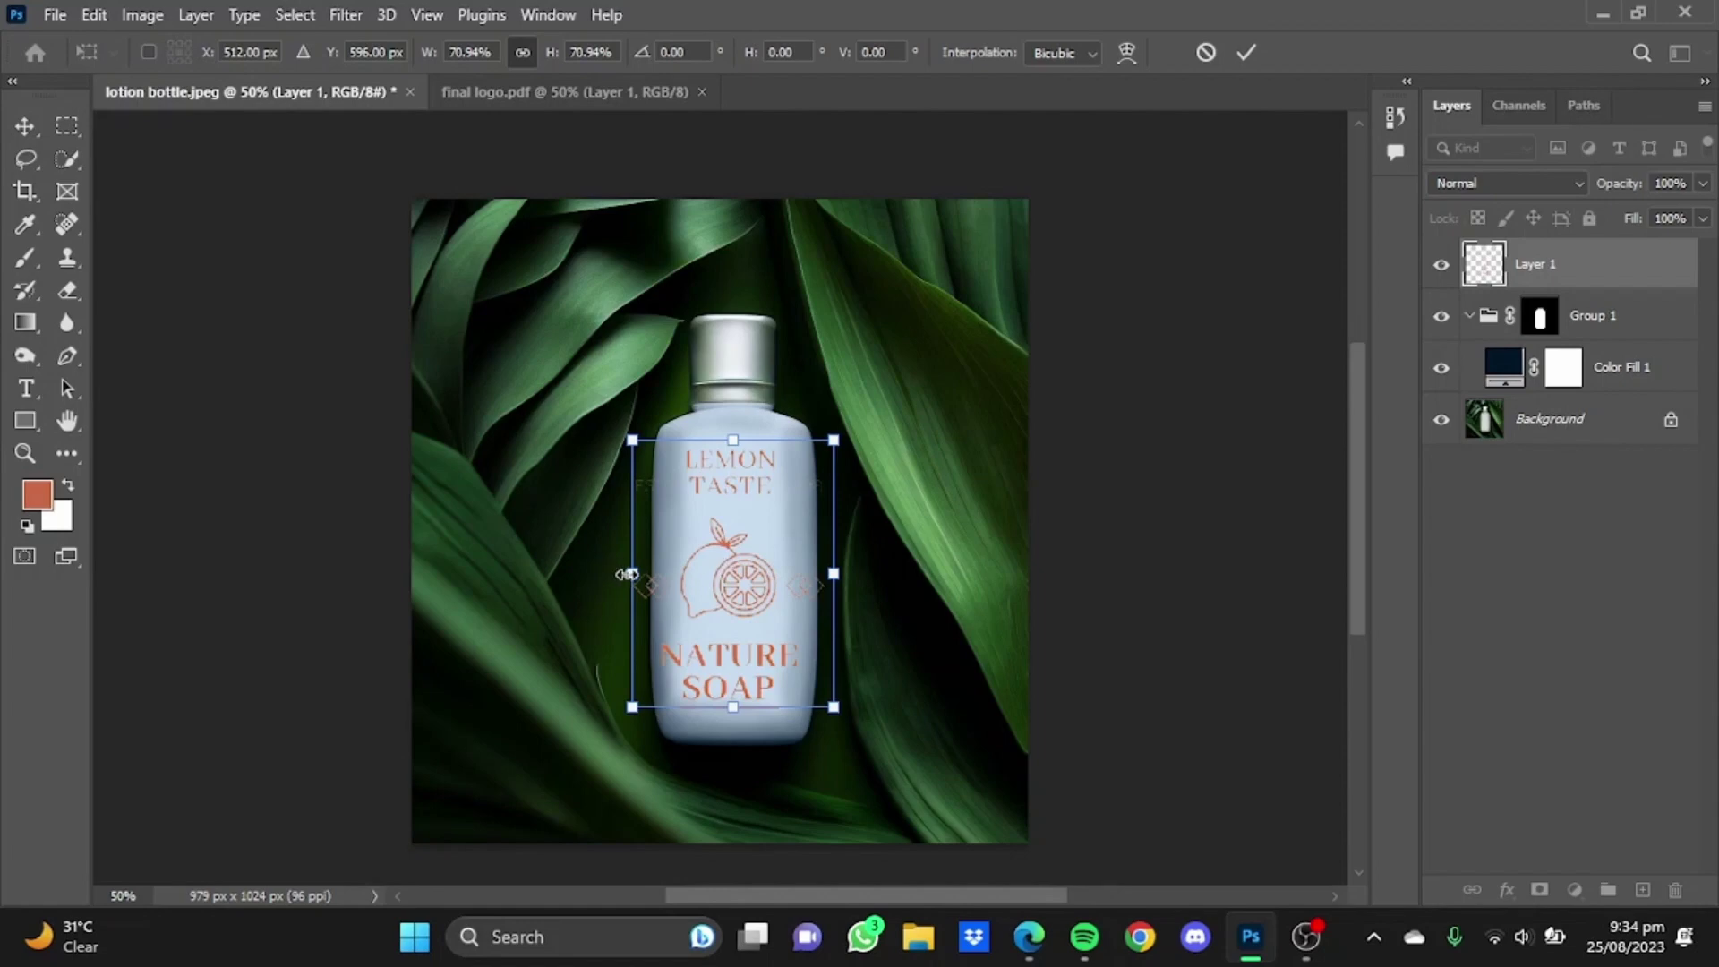
pyautogui.moveTo(627, 574); pyautogui.dragTo(649, 574)
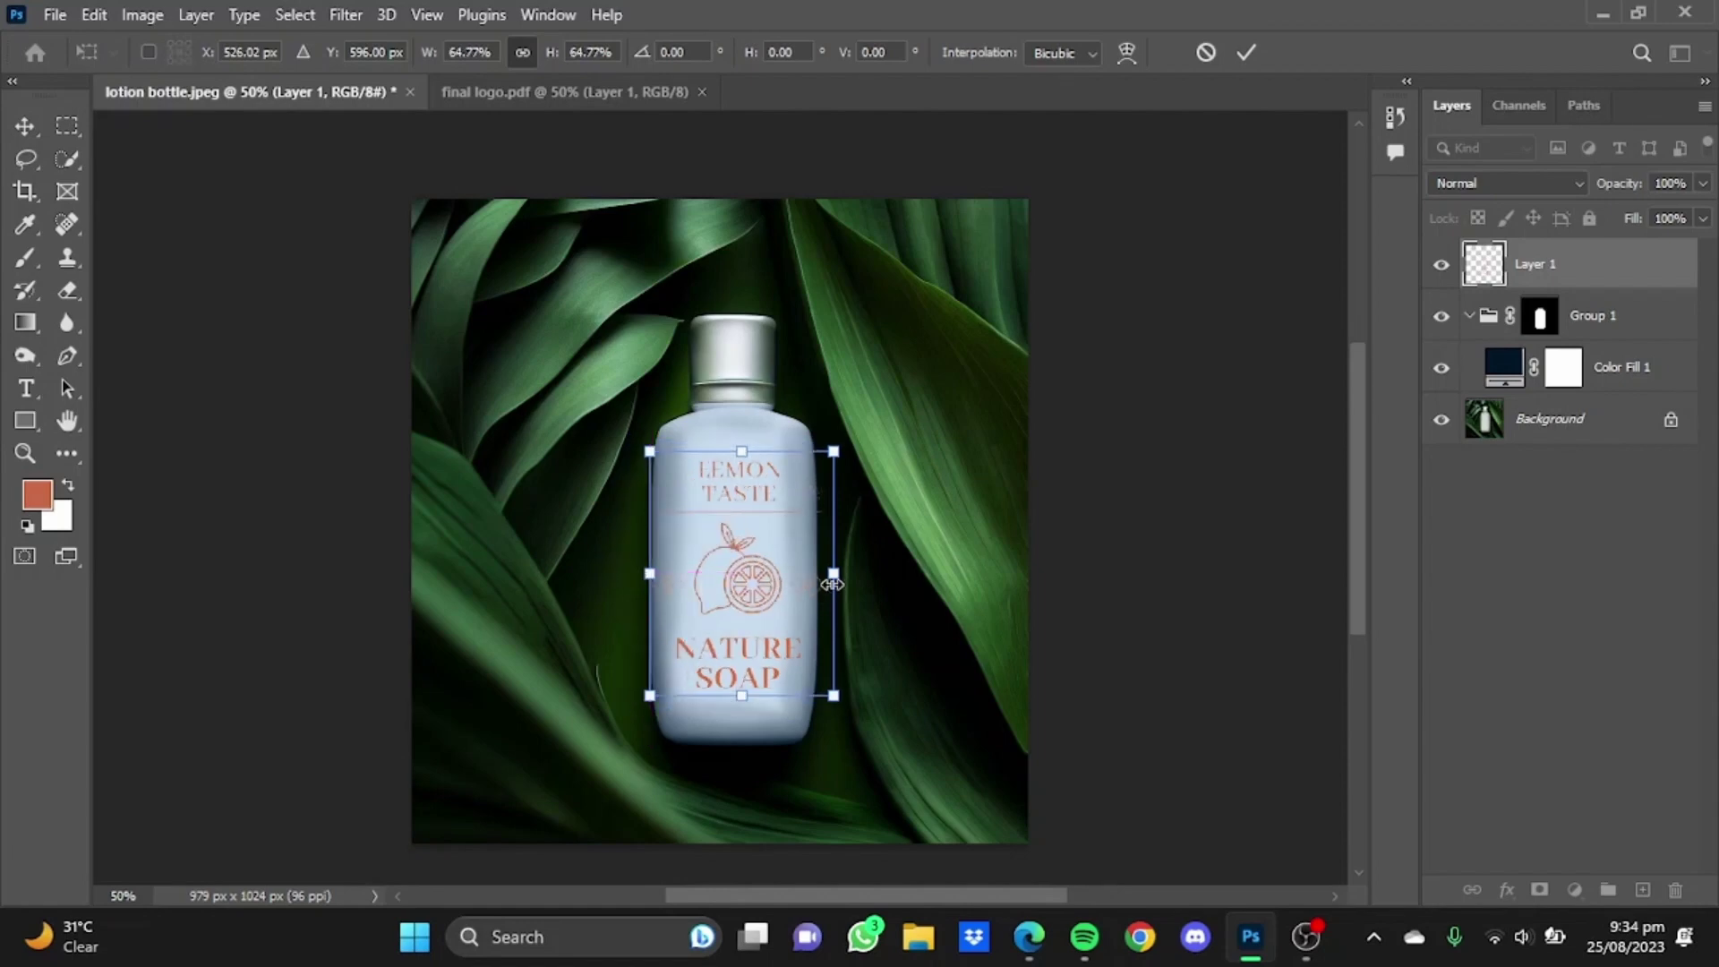
pyautogui.moveTo(833, 580); pyautogui.dragTo(816, 573)
pyautogui.moveTo(729, 462); pyautogui.dragTo(727, 451)
pyautogui.moveTo(733, 623); pyautogui.dragTo(745, 630)
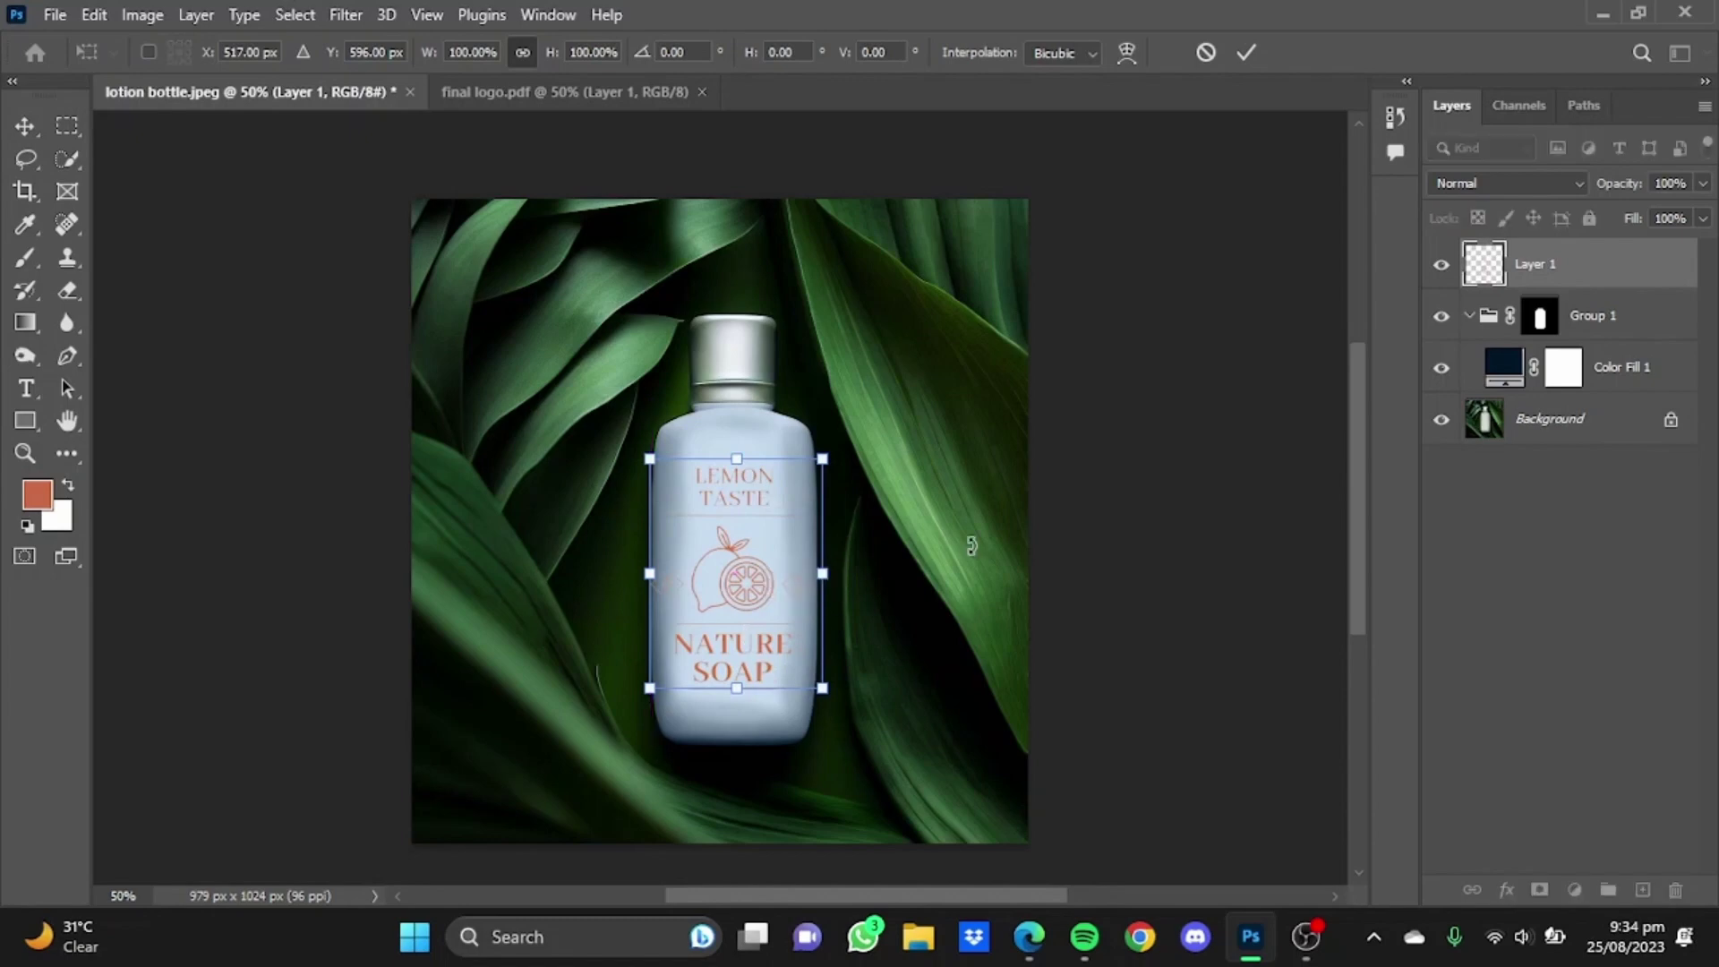
pyautogui.click(1242, 54)
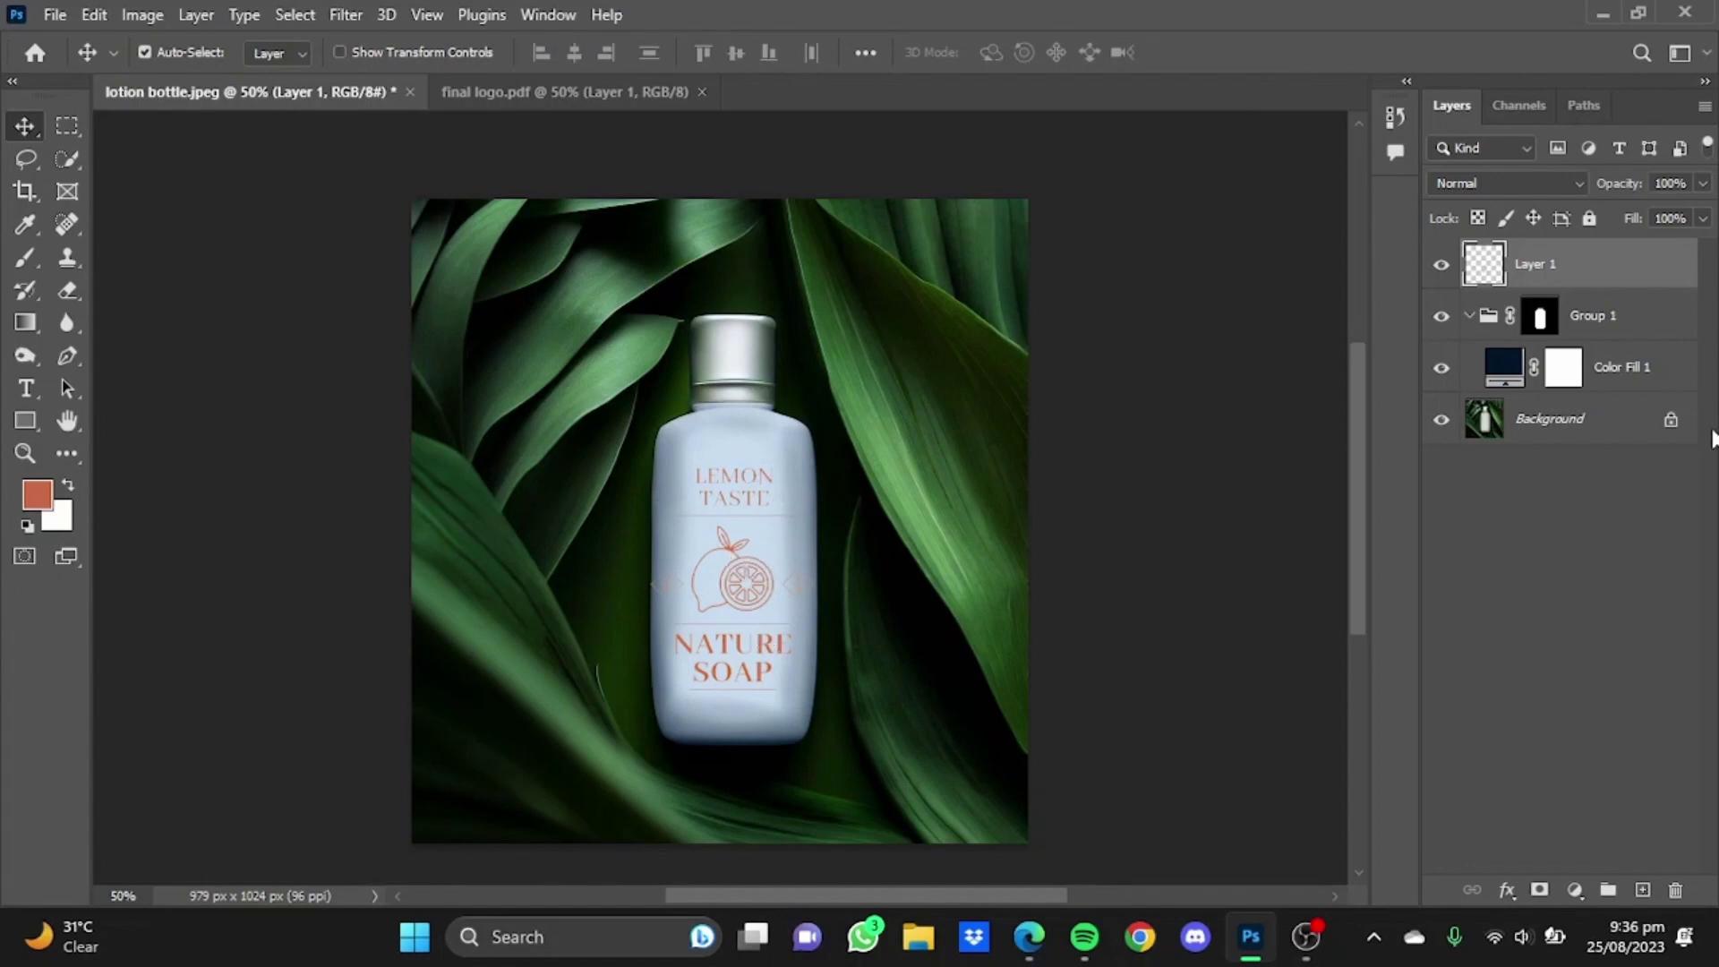
# Set Layer 1's Blending Options blend mode to Darker Color and apply the style.
pyautogui.doubleClick(1680, 275)
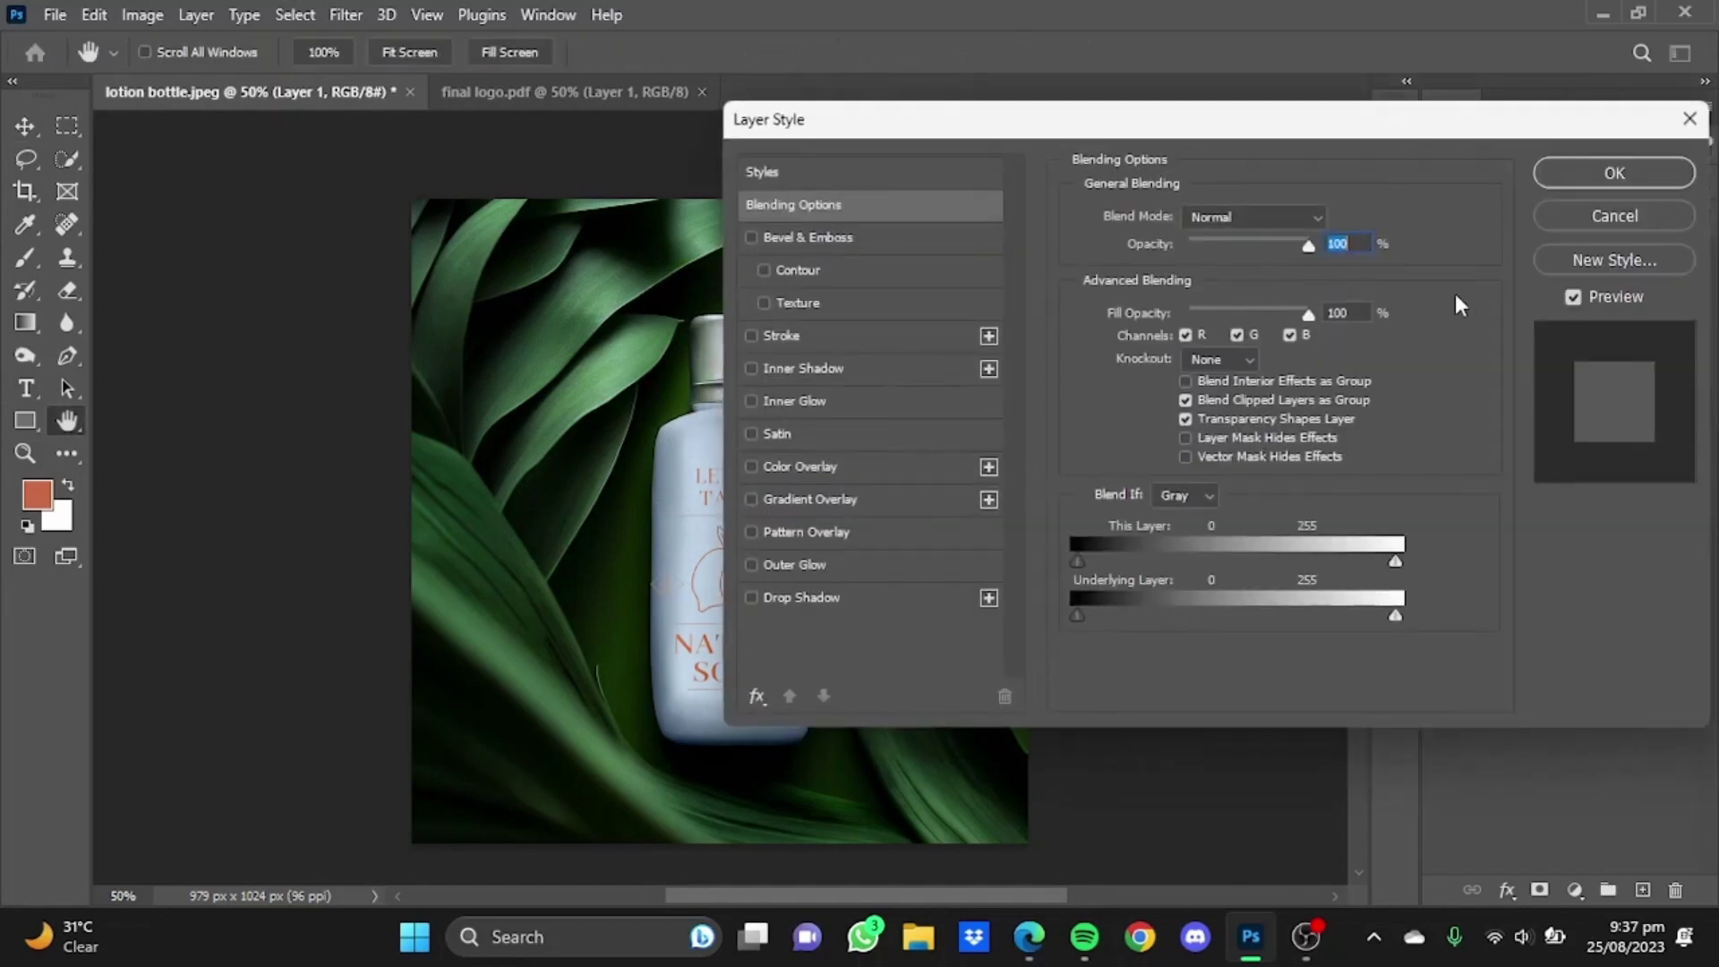
pyautogui.moveTo(1175, 138); pyautogui.dragTo(1303, 190)
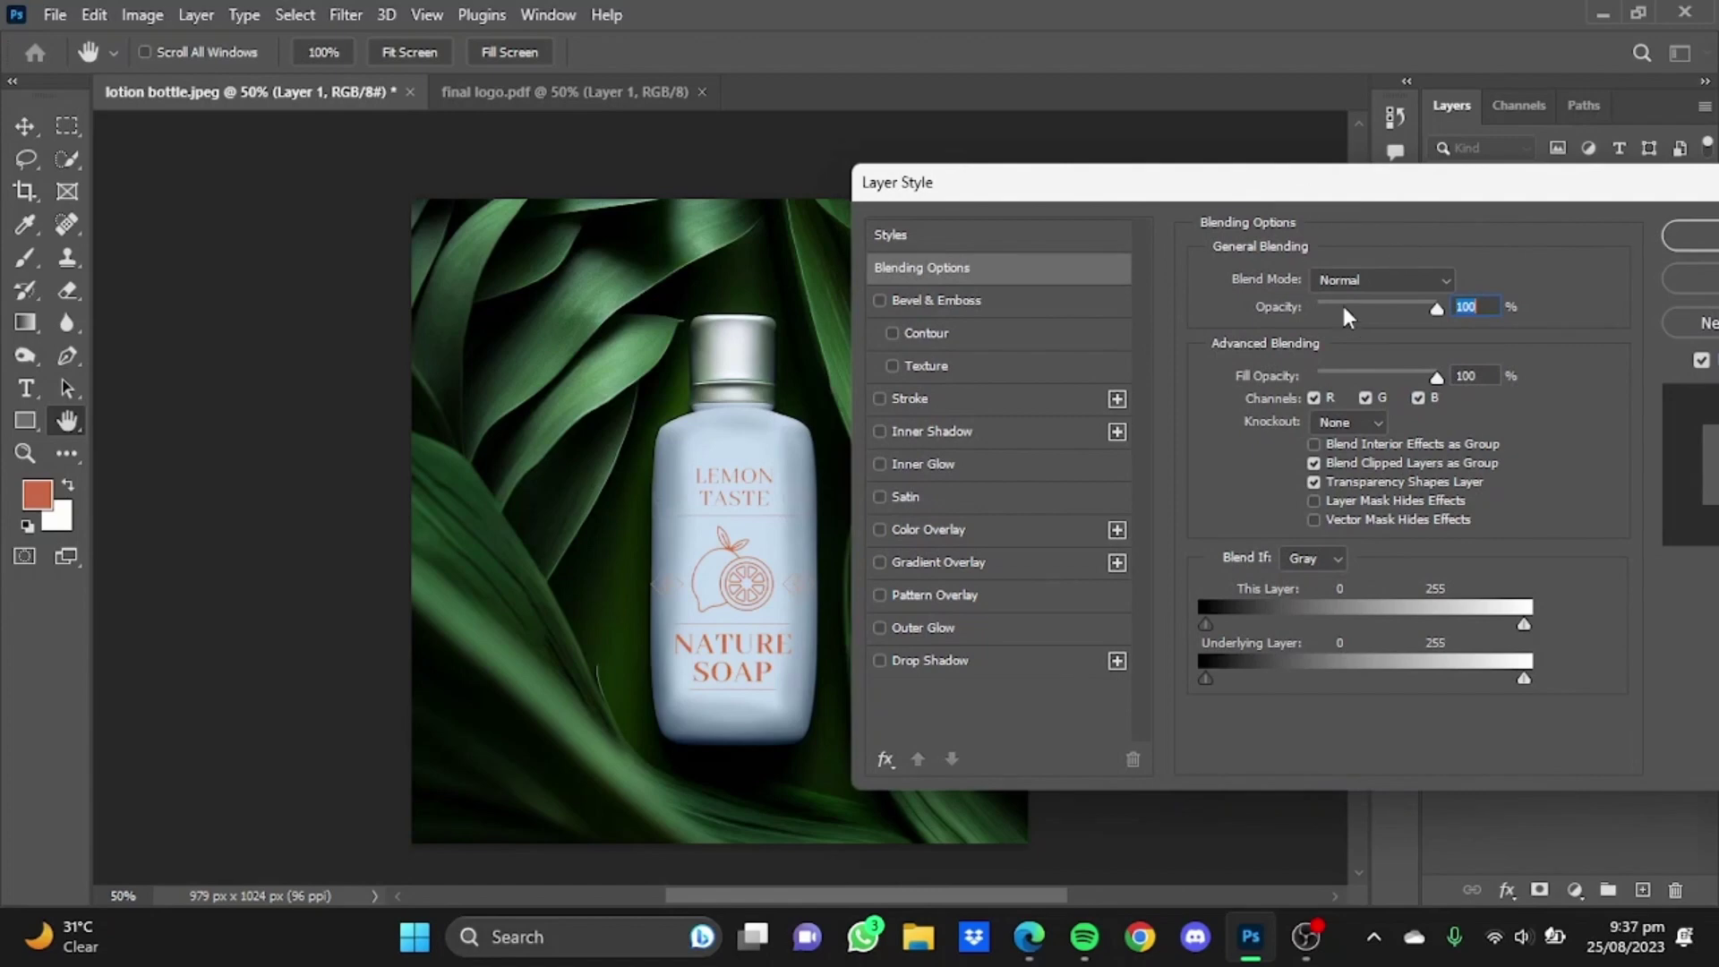
pyautogui.click(1404, 283)
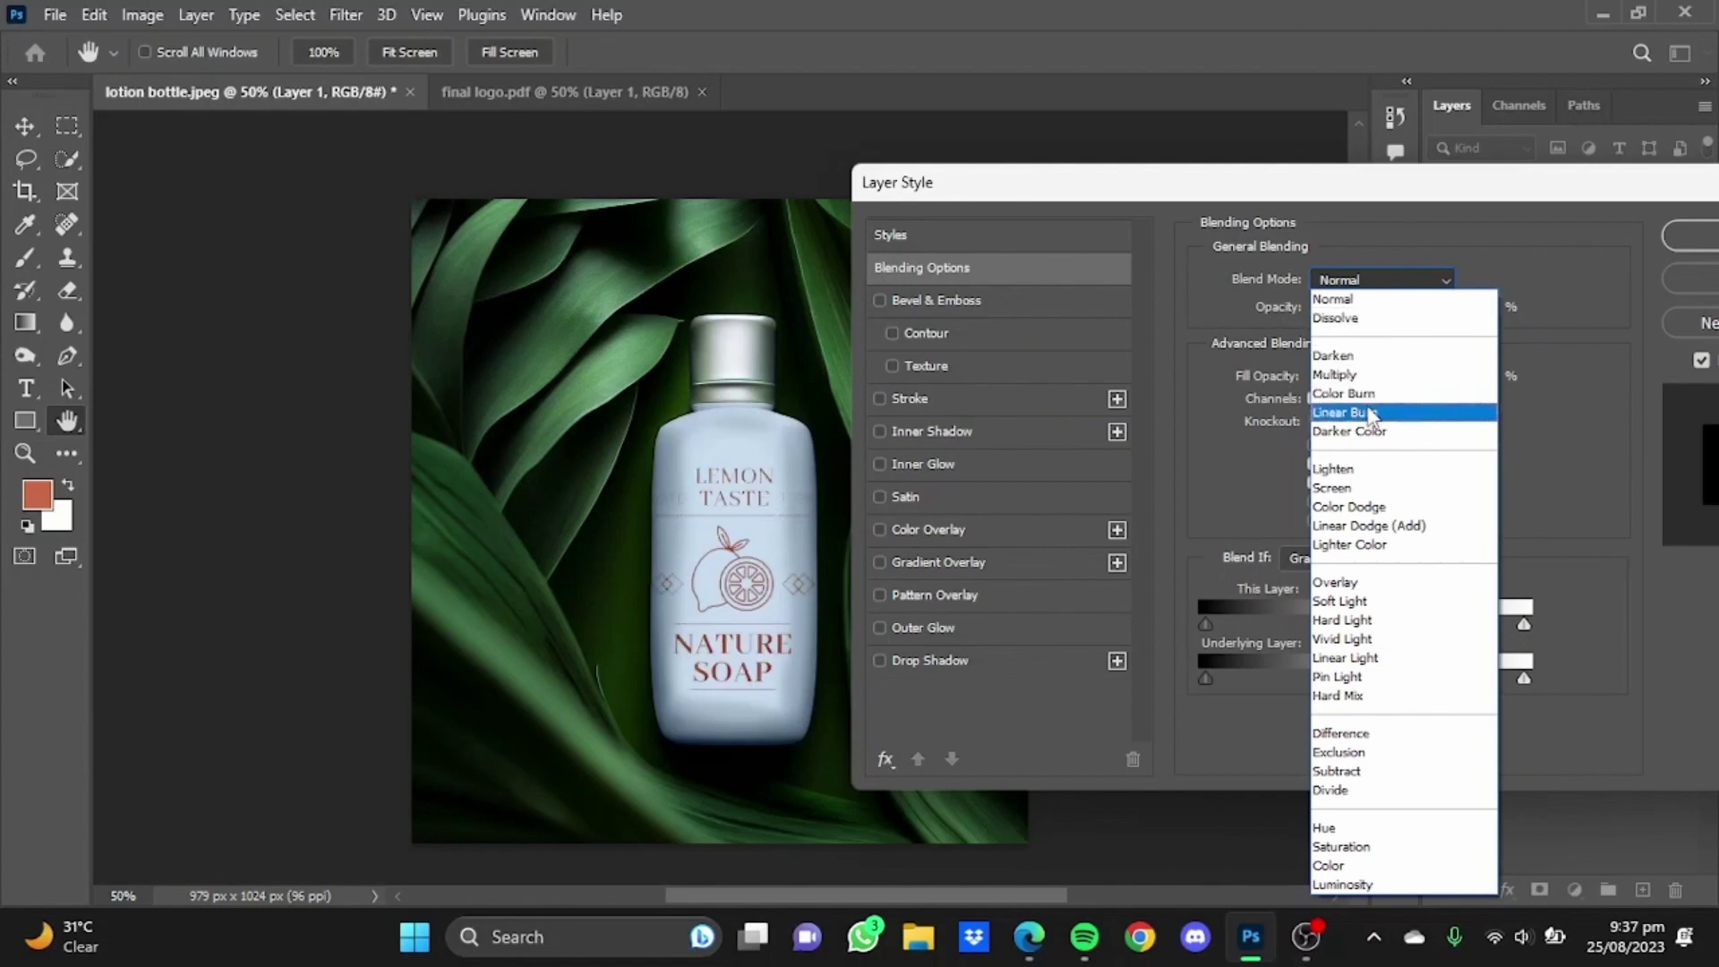
pyautogui.click(1430, 433)
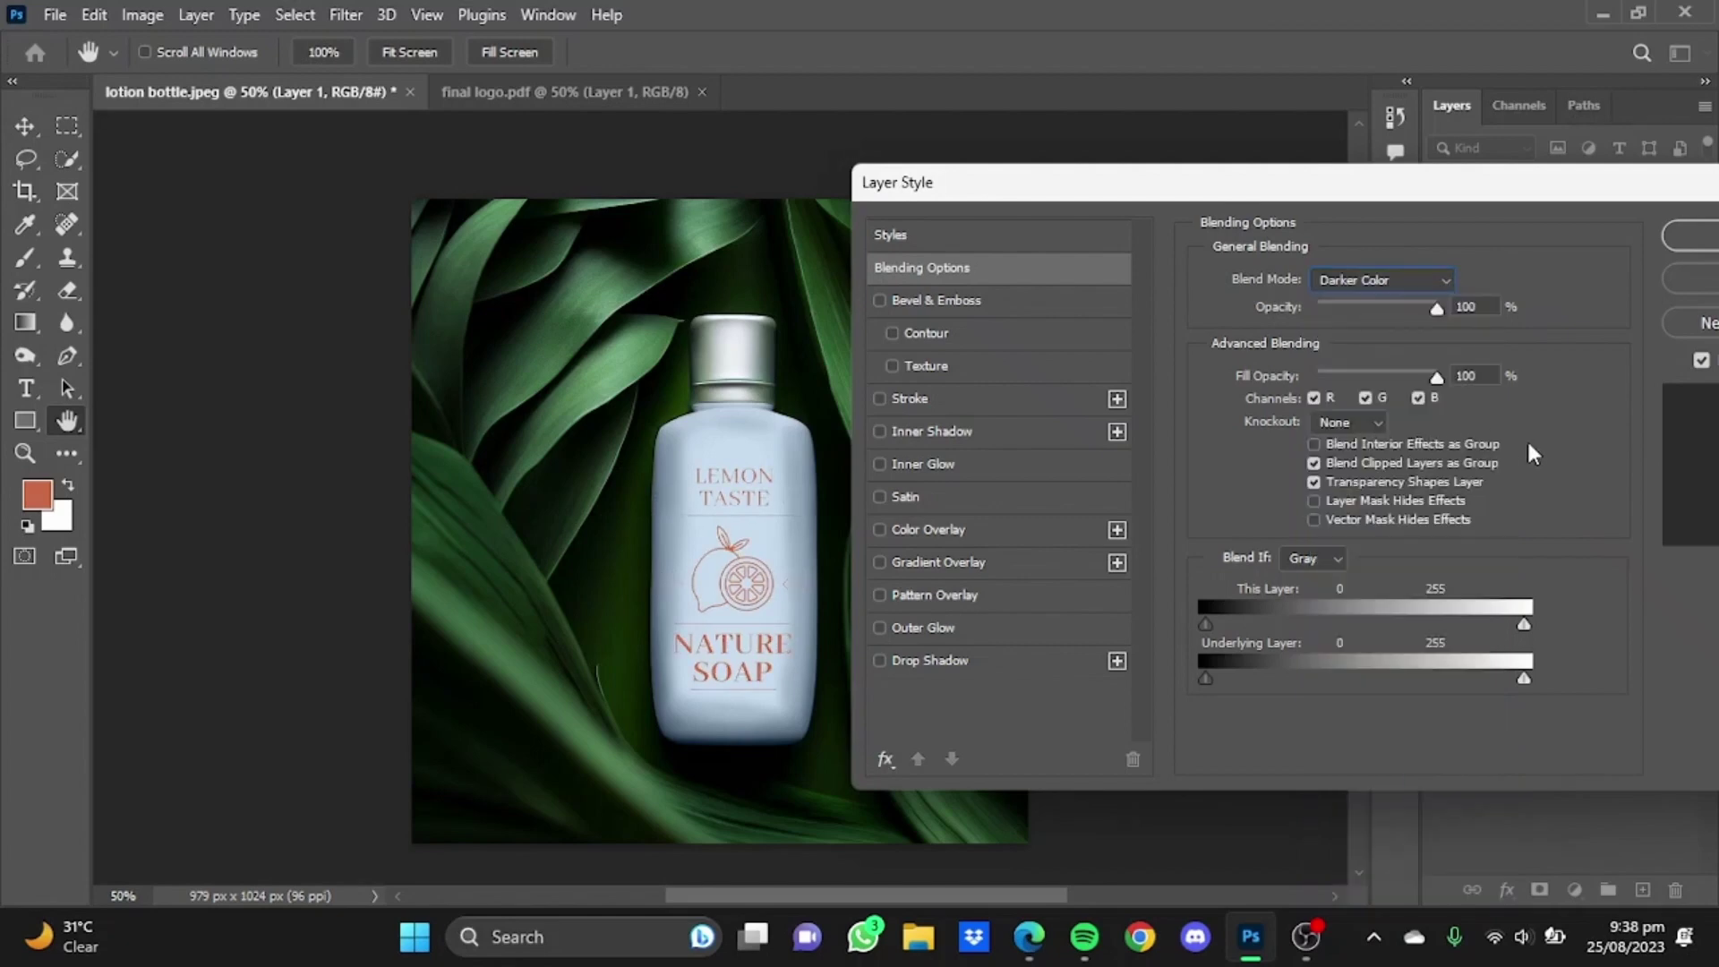
pyautogui.click(1674, 238)
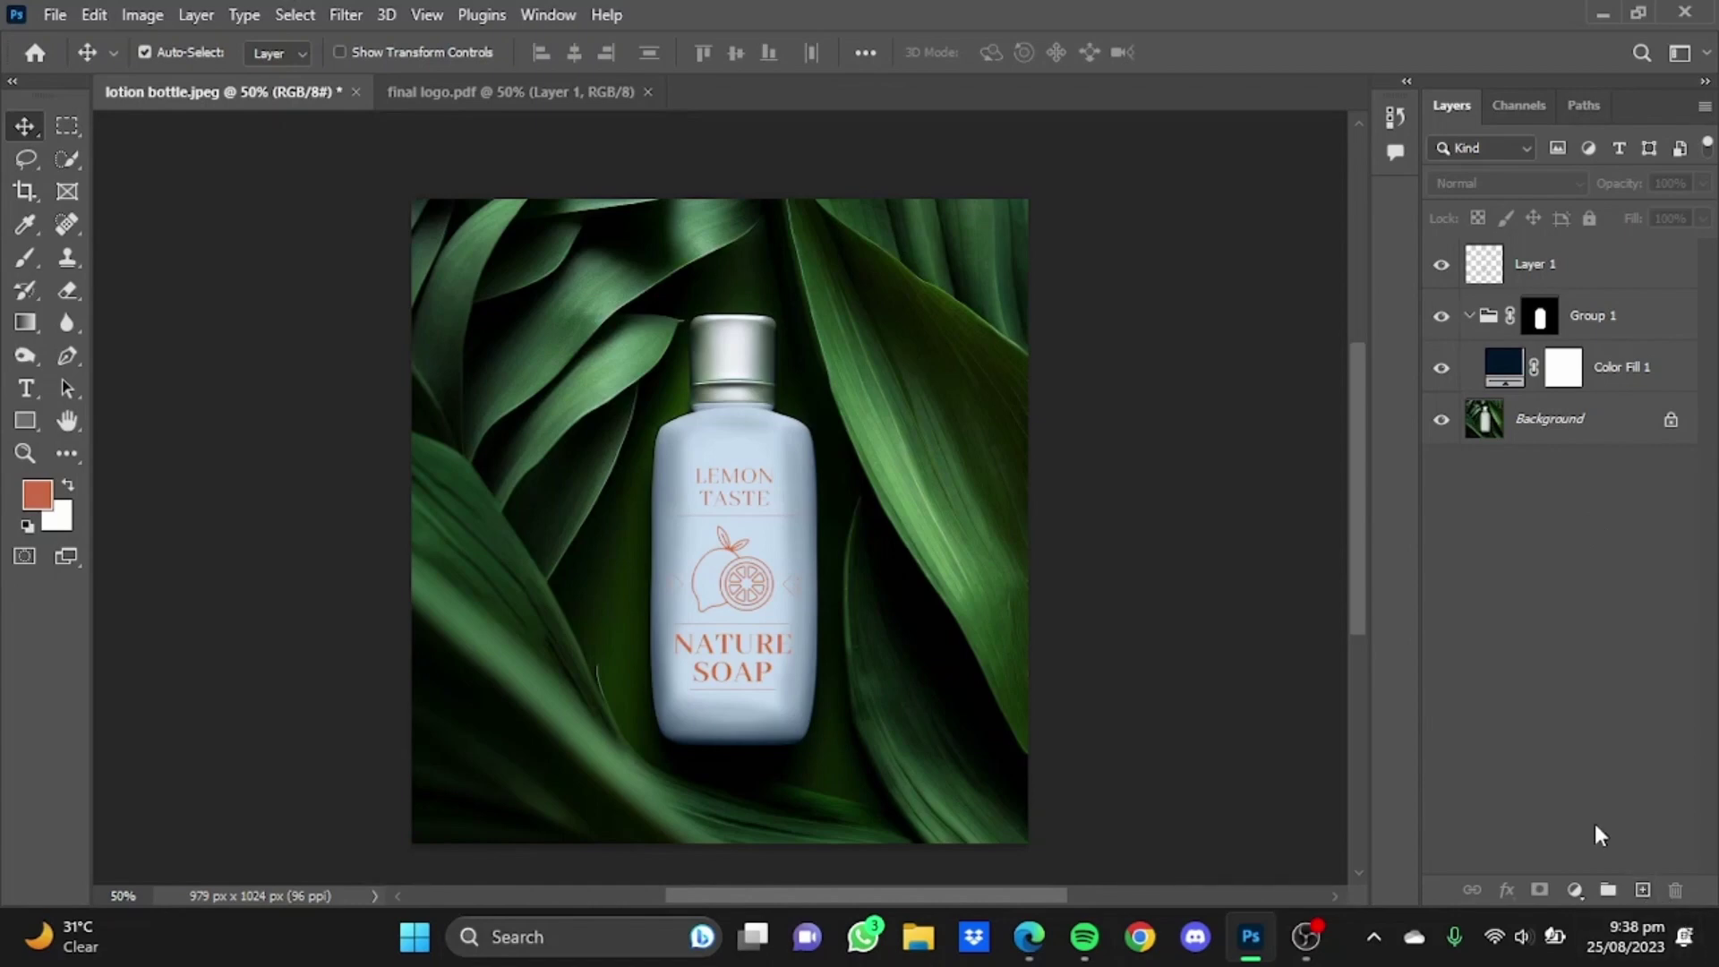
# Add a new empty layer and a Gradient fill layer on top.
pyautogui.click(1642, 889)
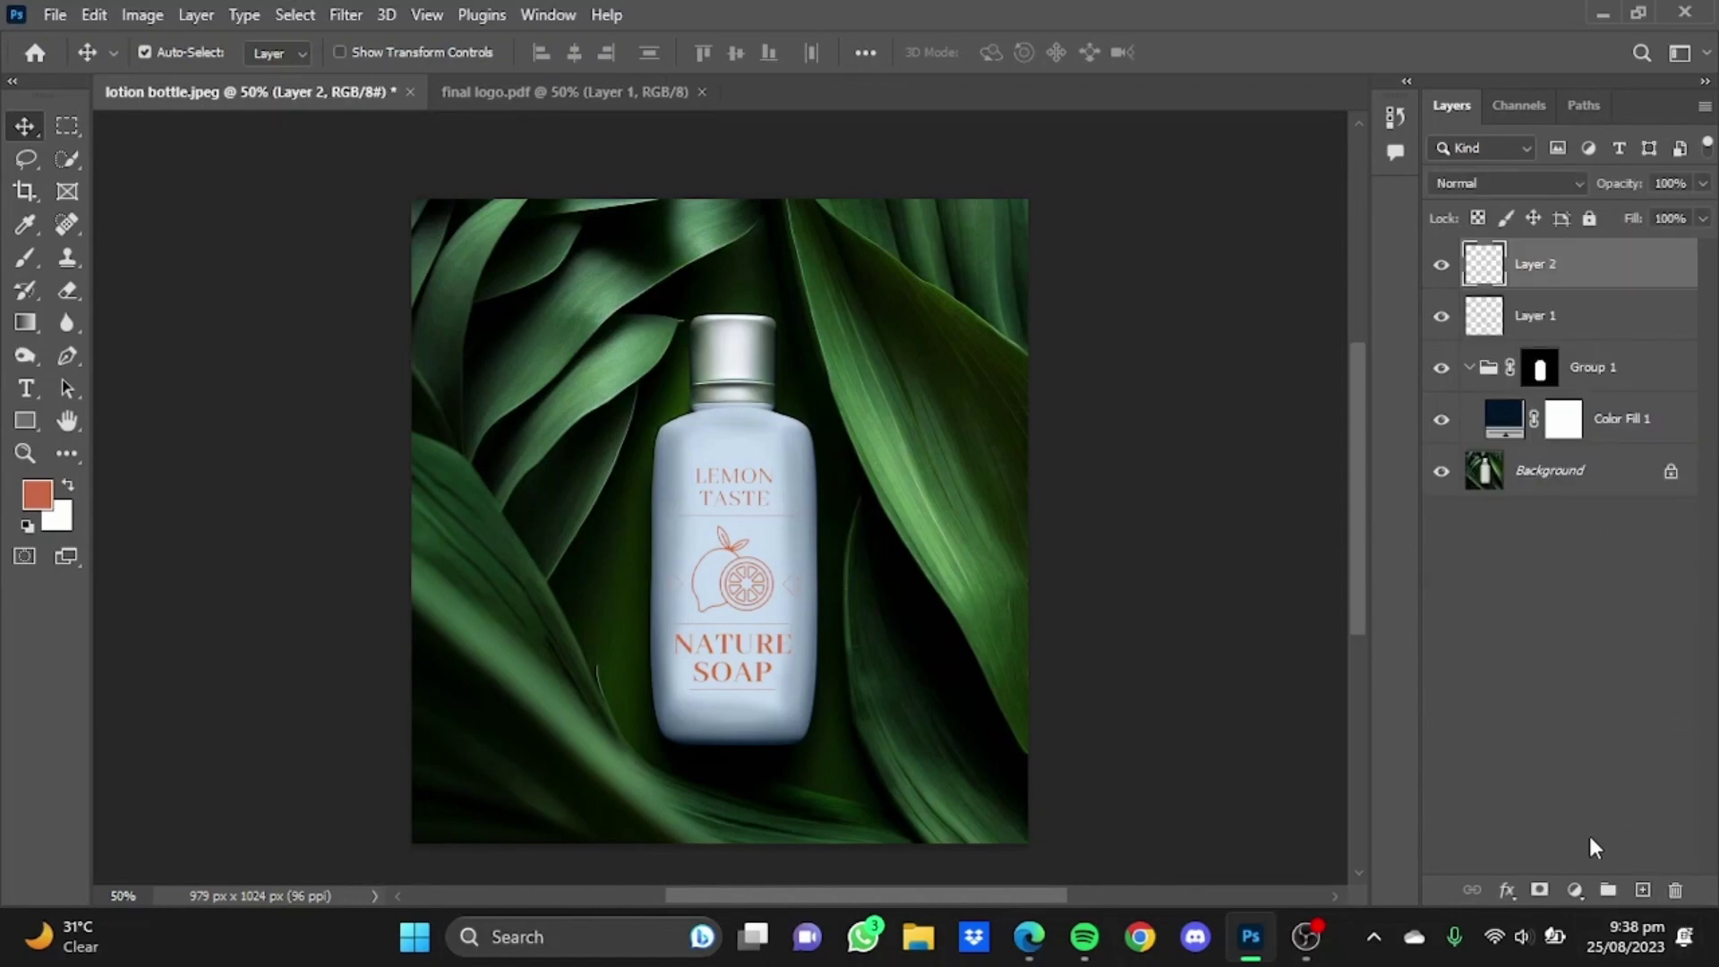
pyautogui.click(1576, 889)
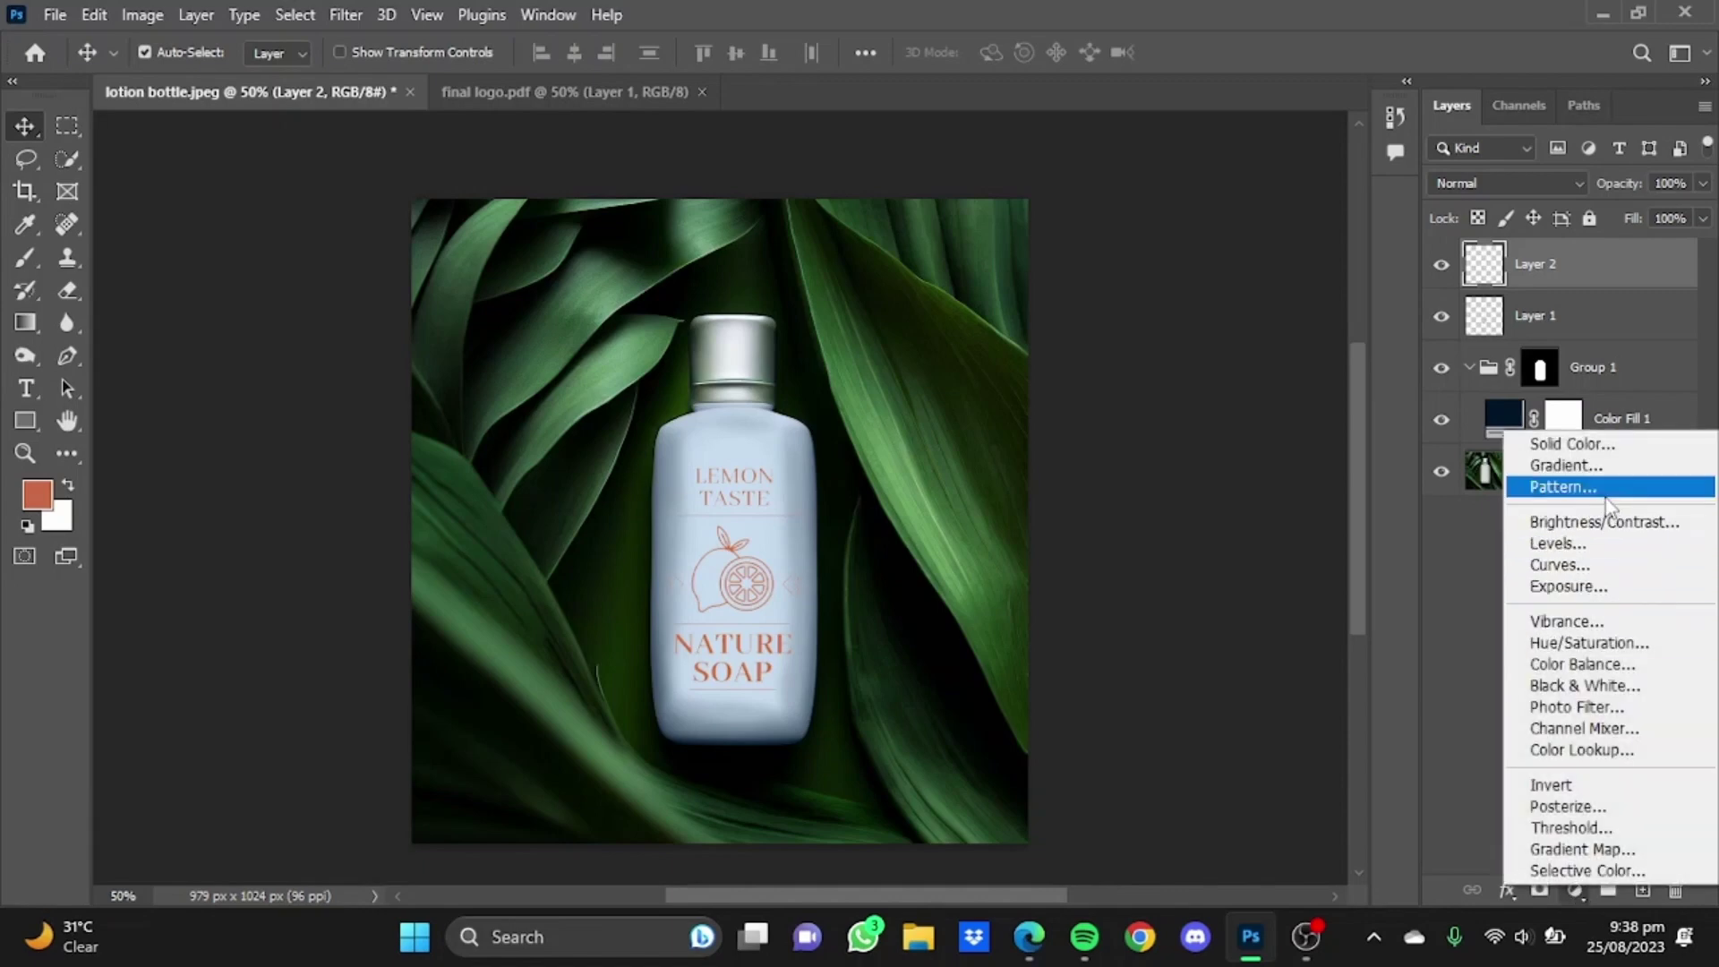
pyautogui.click(1595, 473)
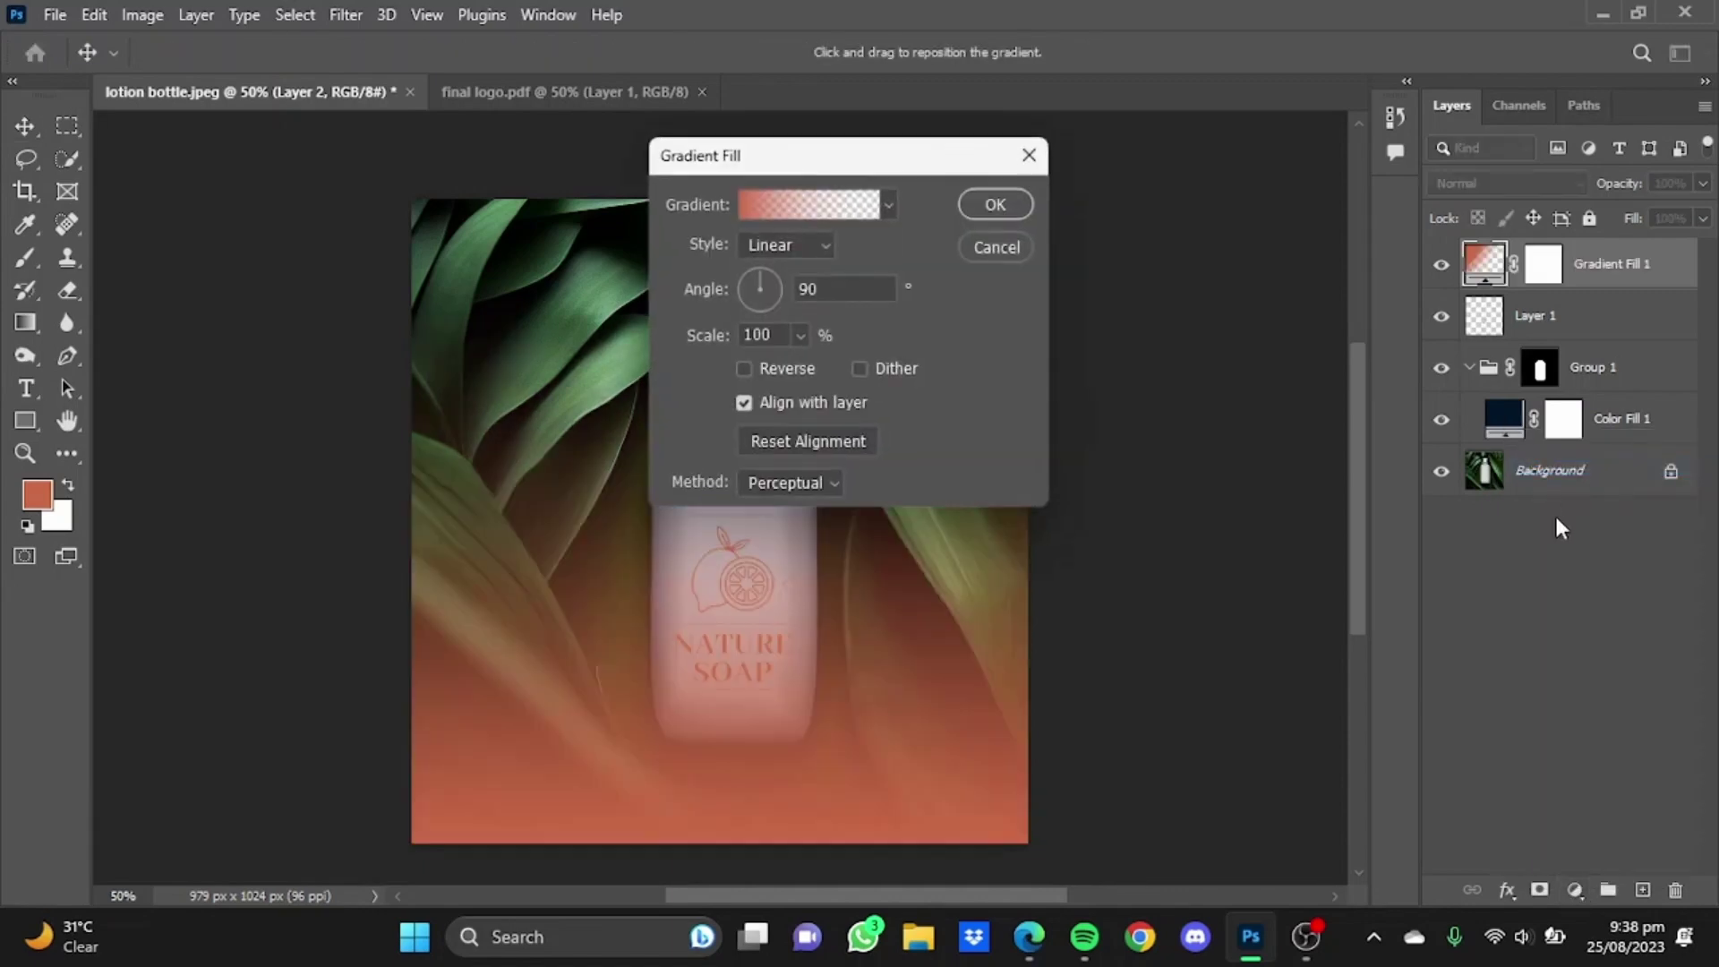
# Make the gradient Radial with the Basics black-white preset, reversed so the centre is white.
pyautogui.click(830, 244)
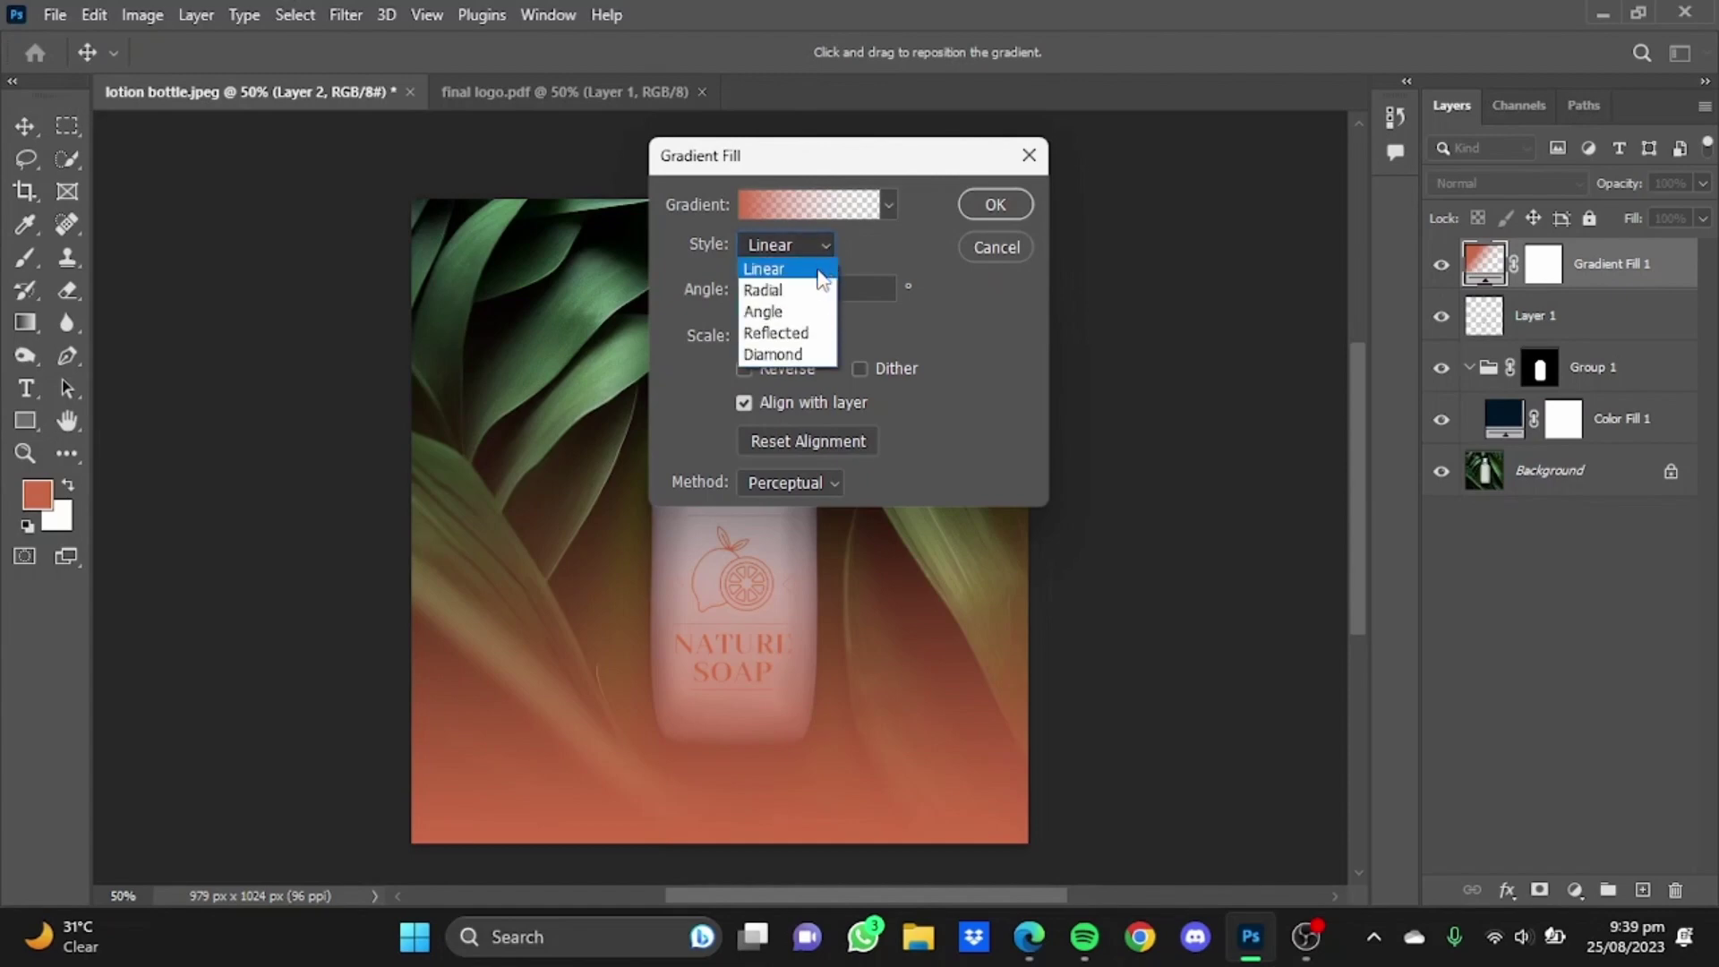
pyautogui.click(810, 290)
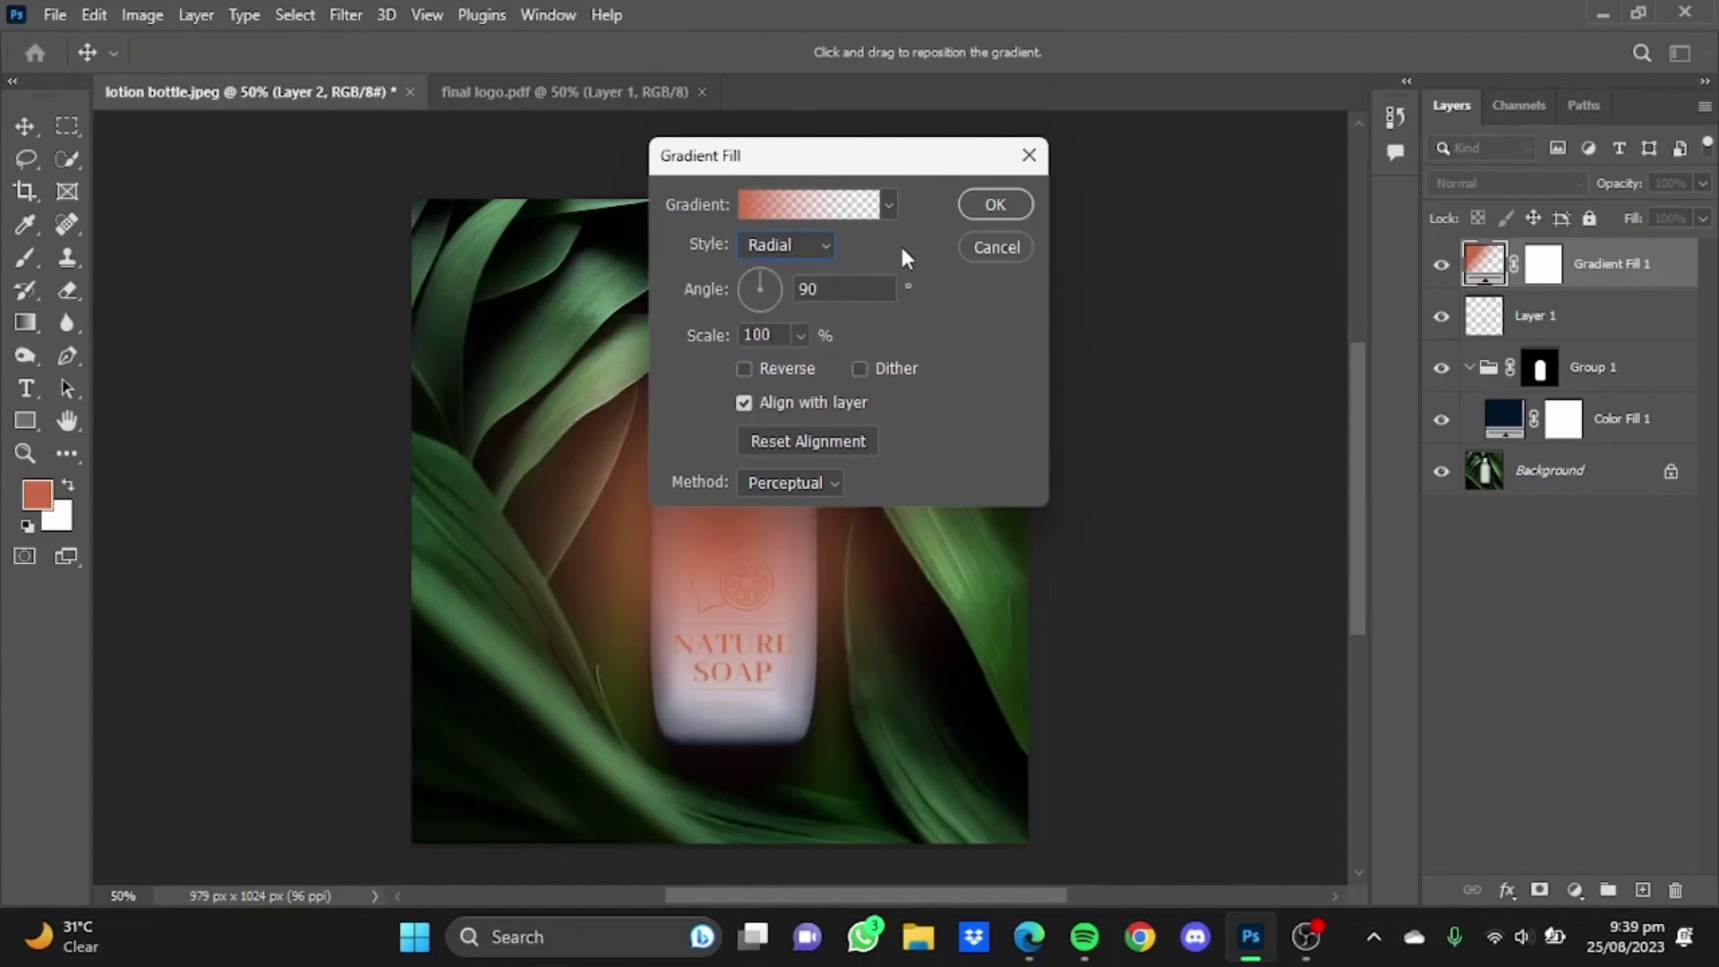
pyautogui.click(889, 205)
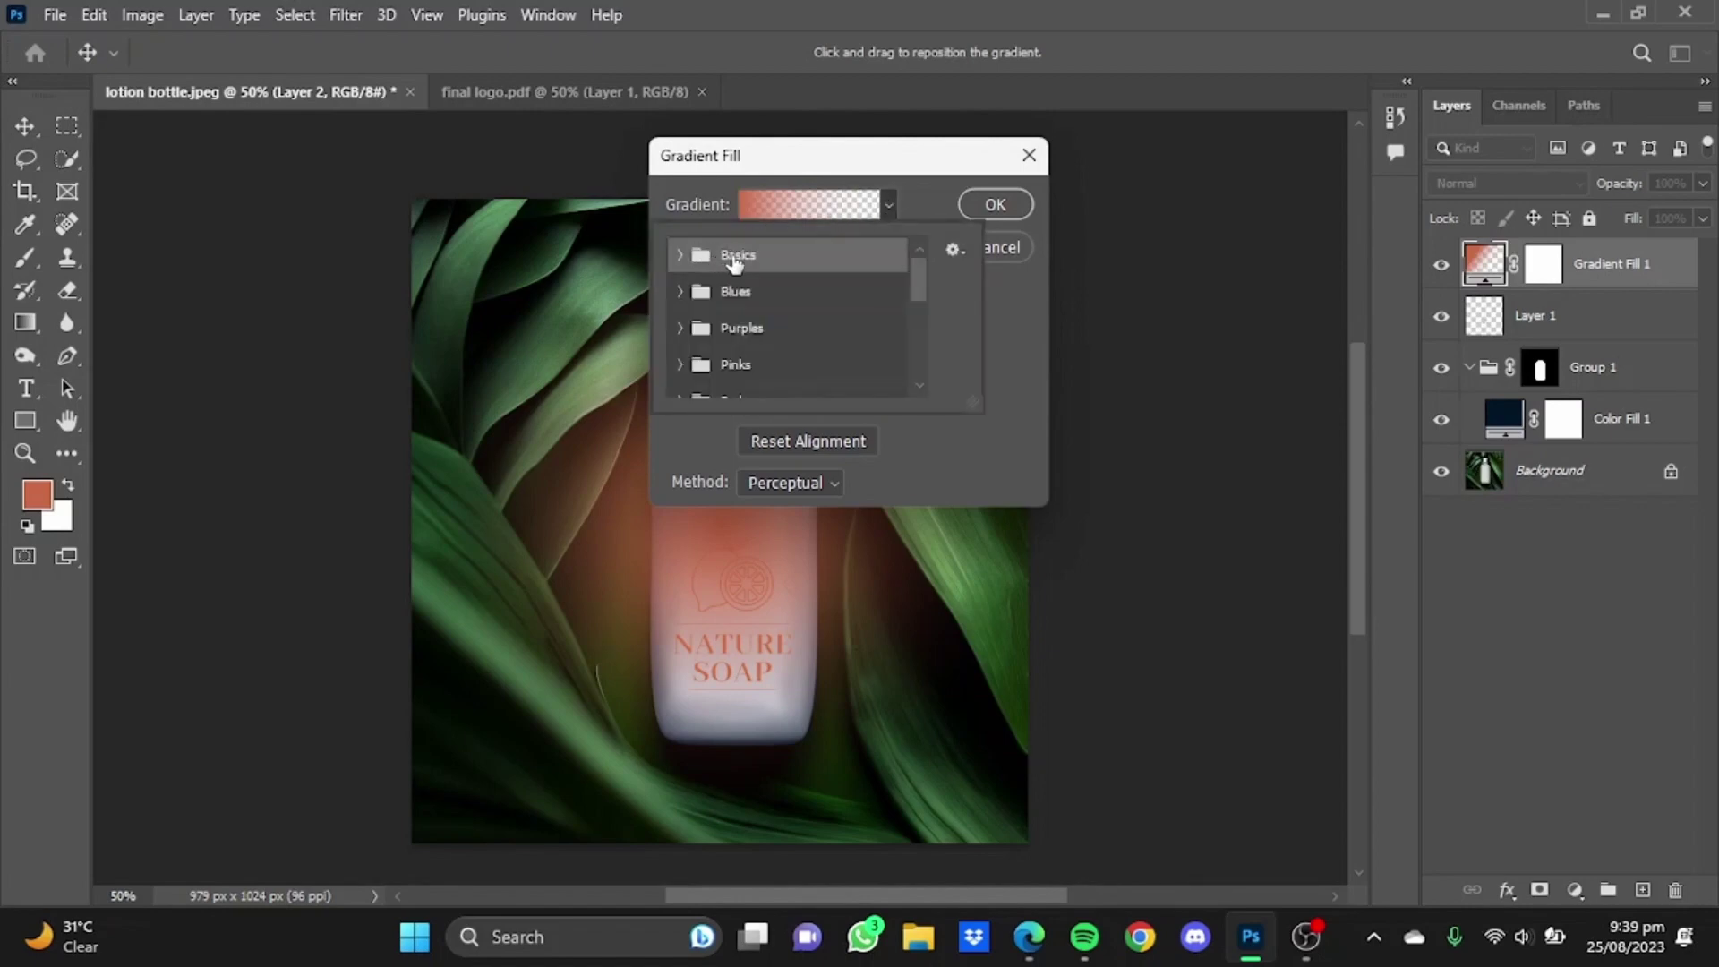
pyautogui.click(680, 257)
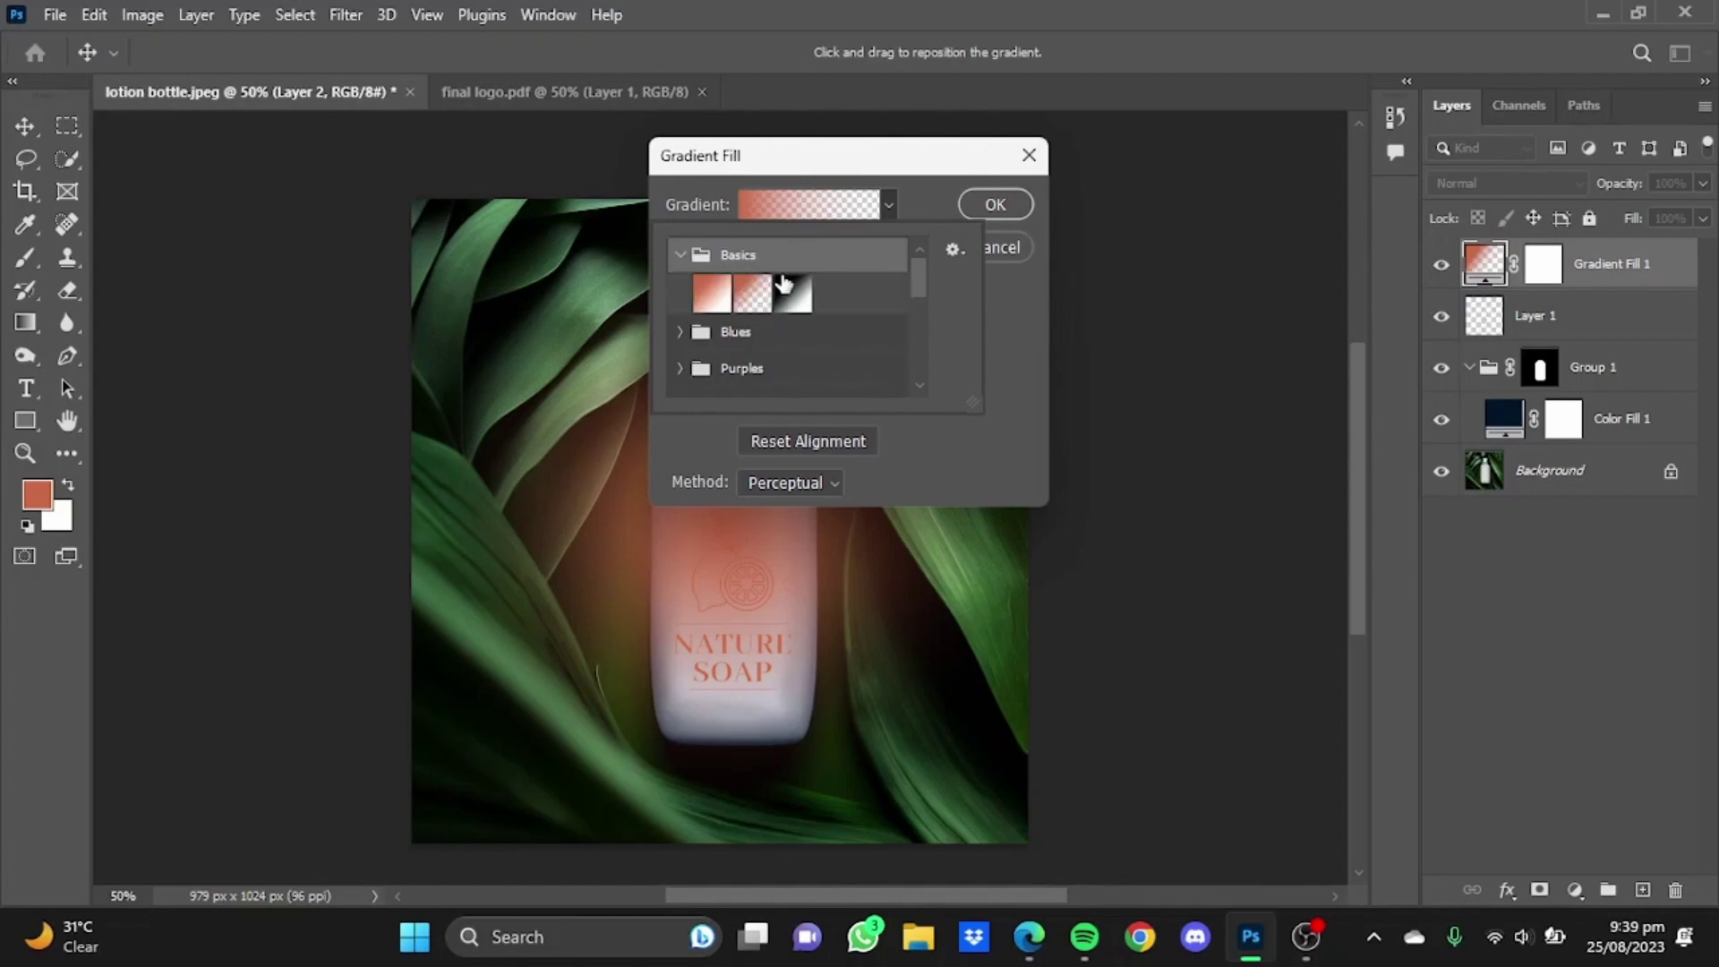
pyautogui.click(795, 292)
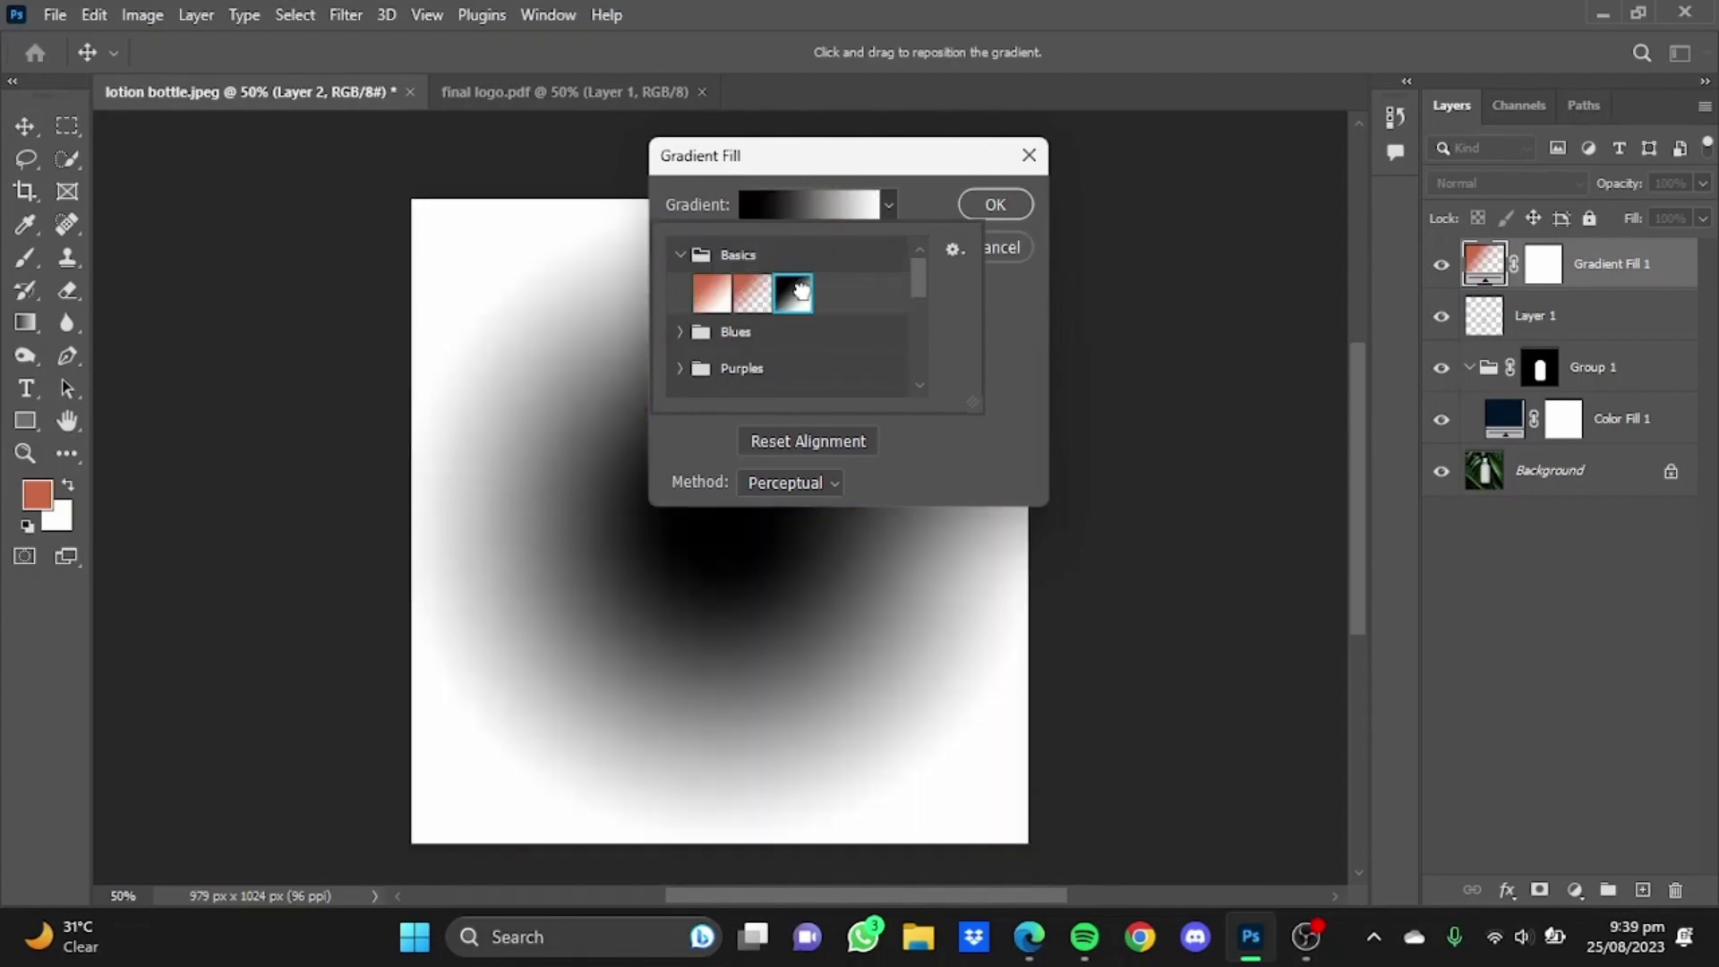
pyautogui.click(1031, 292)
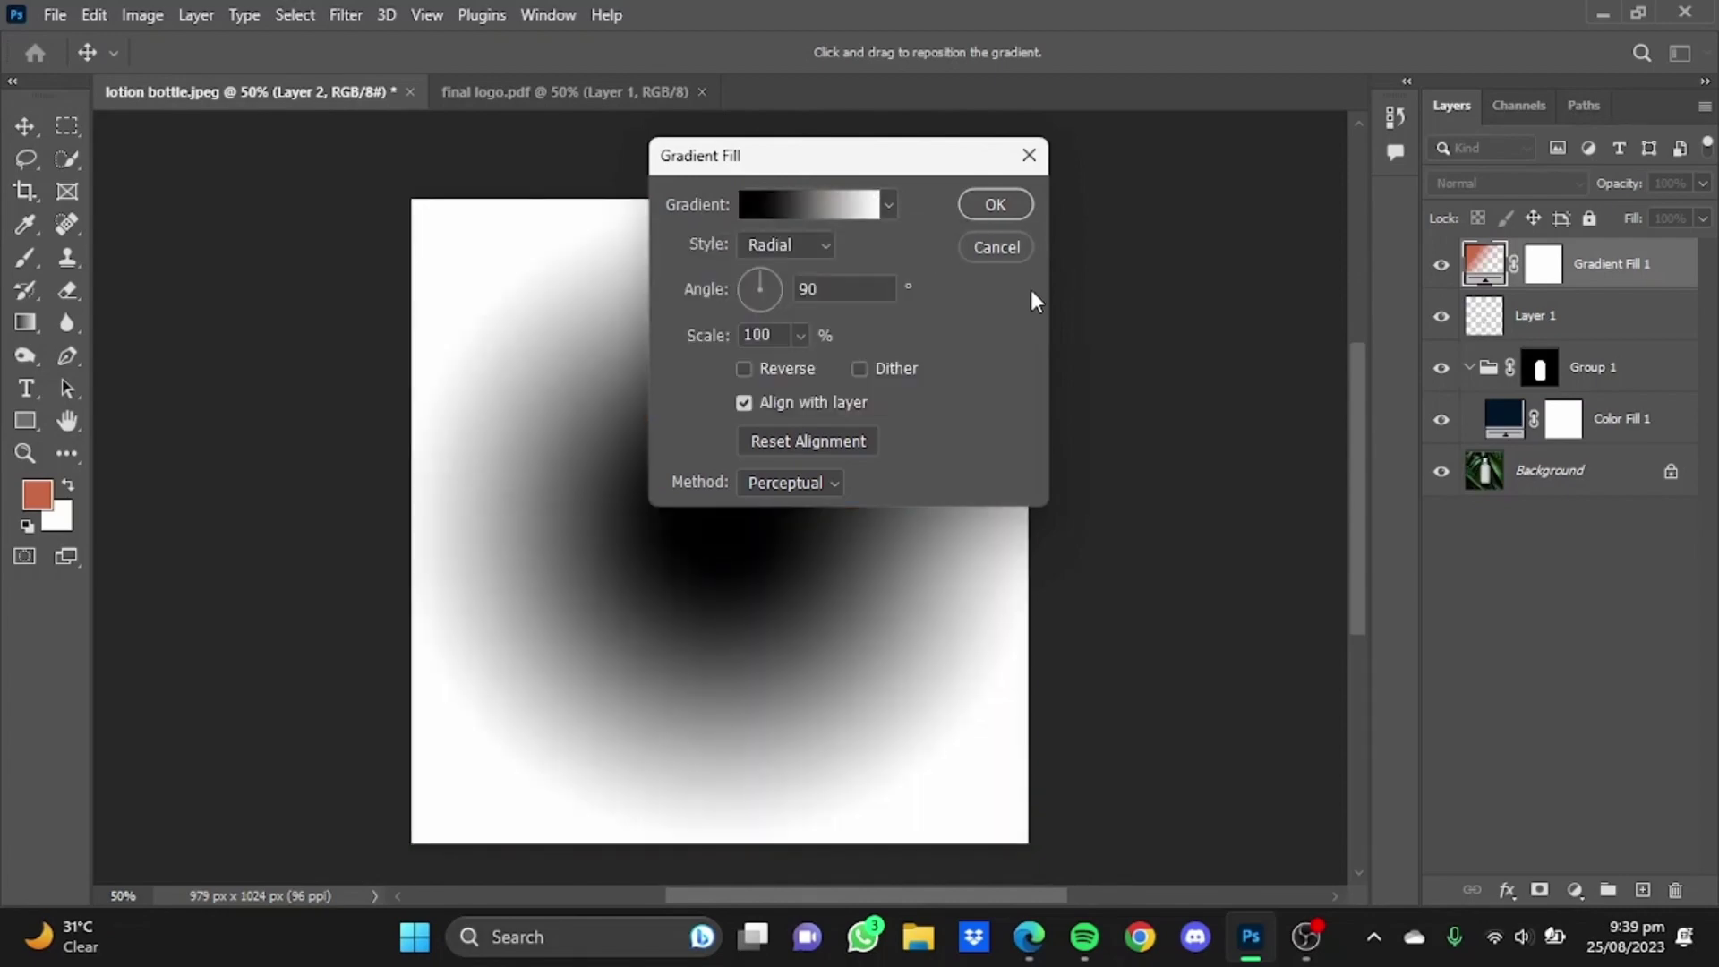
pyautogui.click(744, 367)
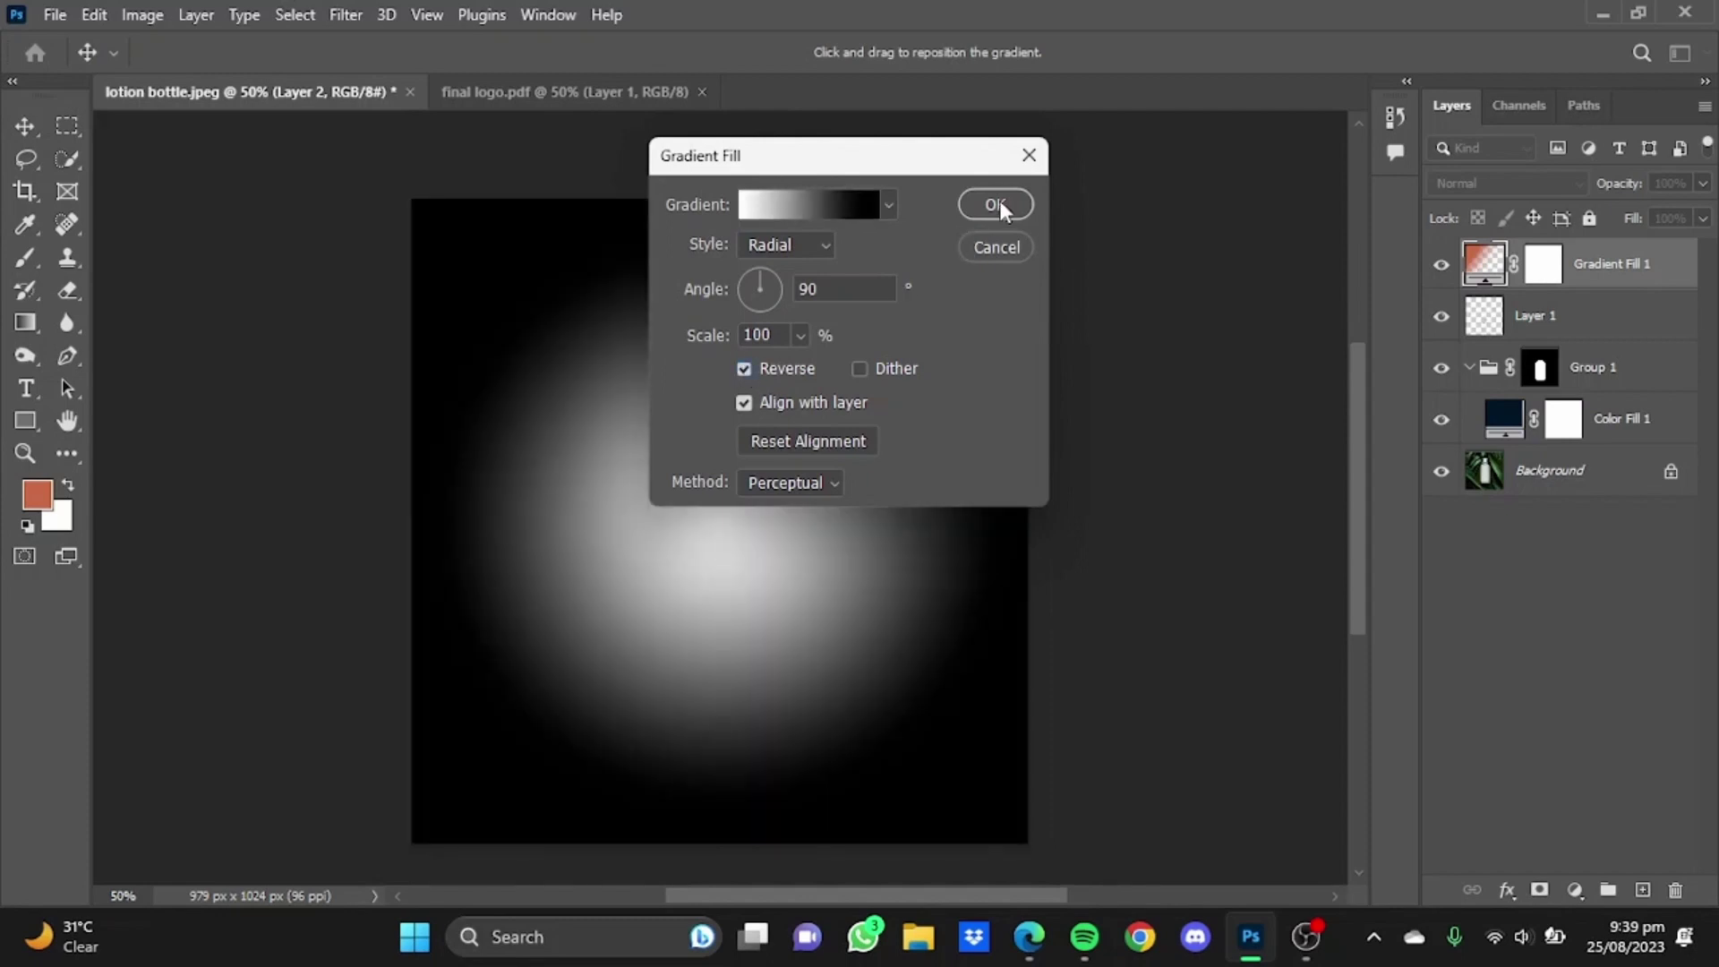
pyautogui.click(999, 201)
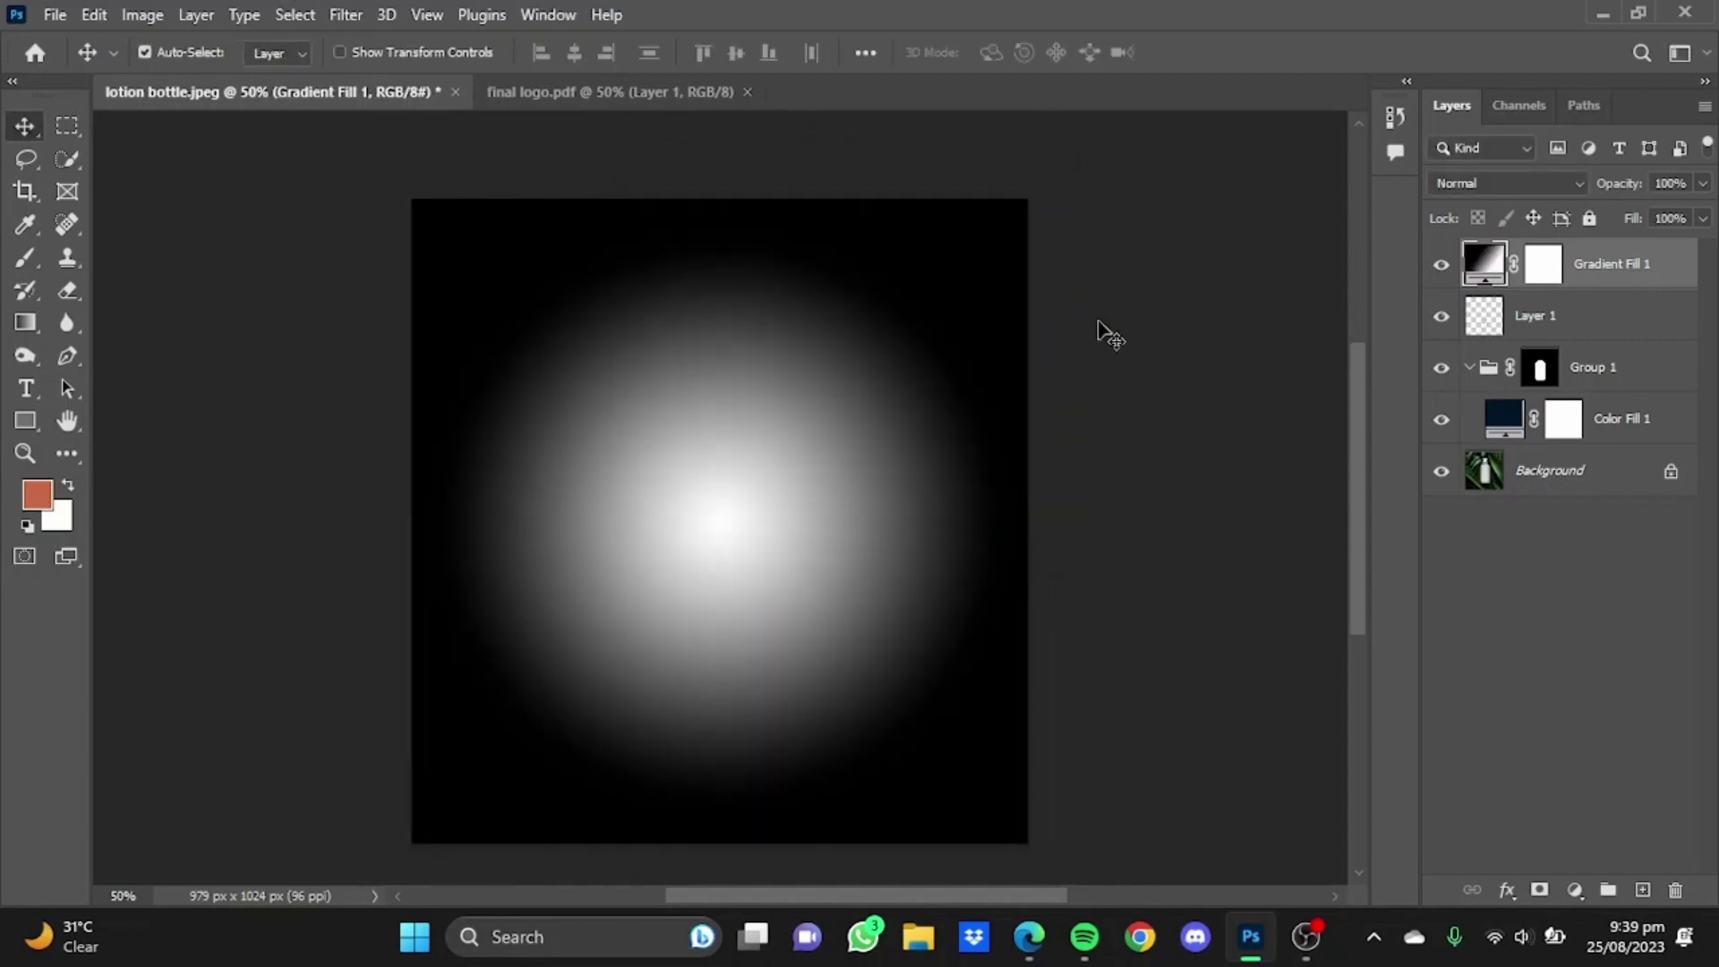
# Set Gradient Fill 1 to Screen blend mode and lower its Fill to 18%.
pyautogui.click(1704, 219)
pyautogui.moveTo(1702, 248); pyautogui.dragTo(1625, 254)
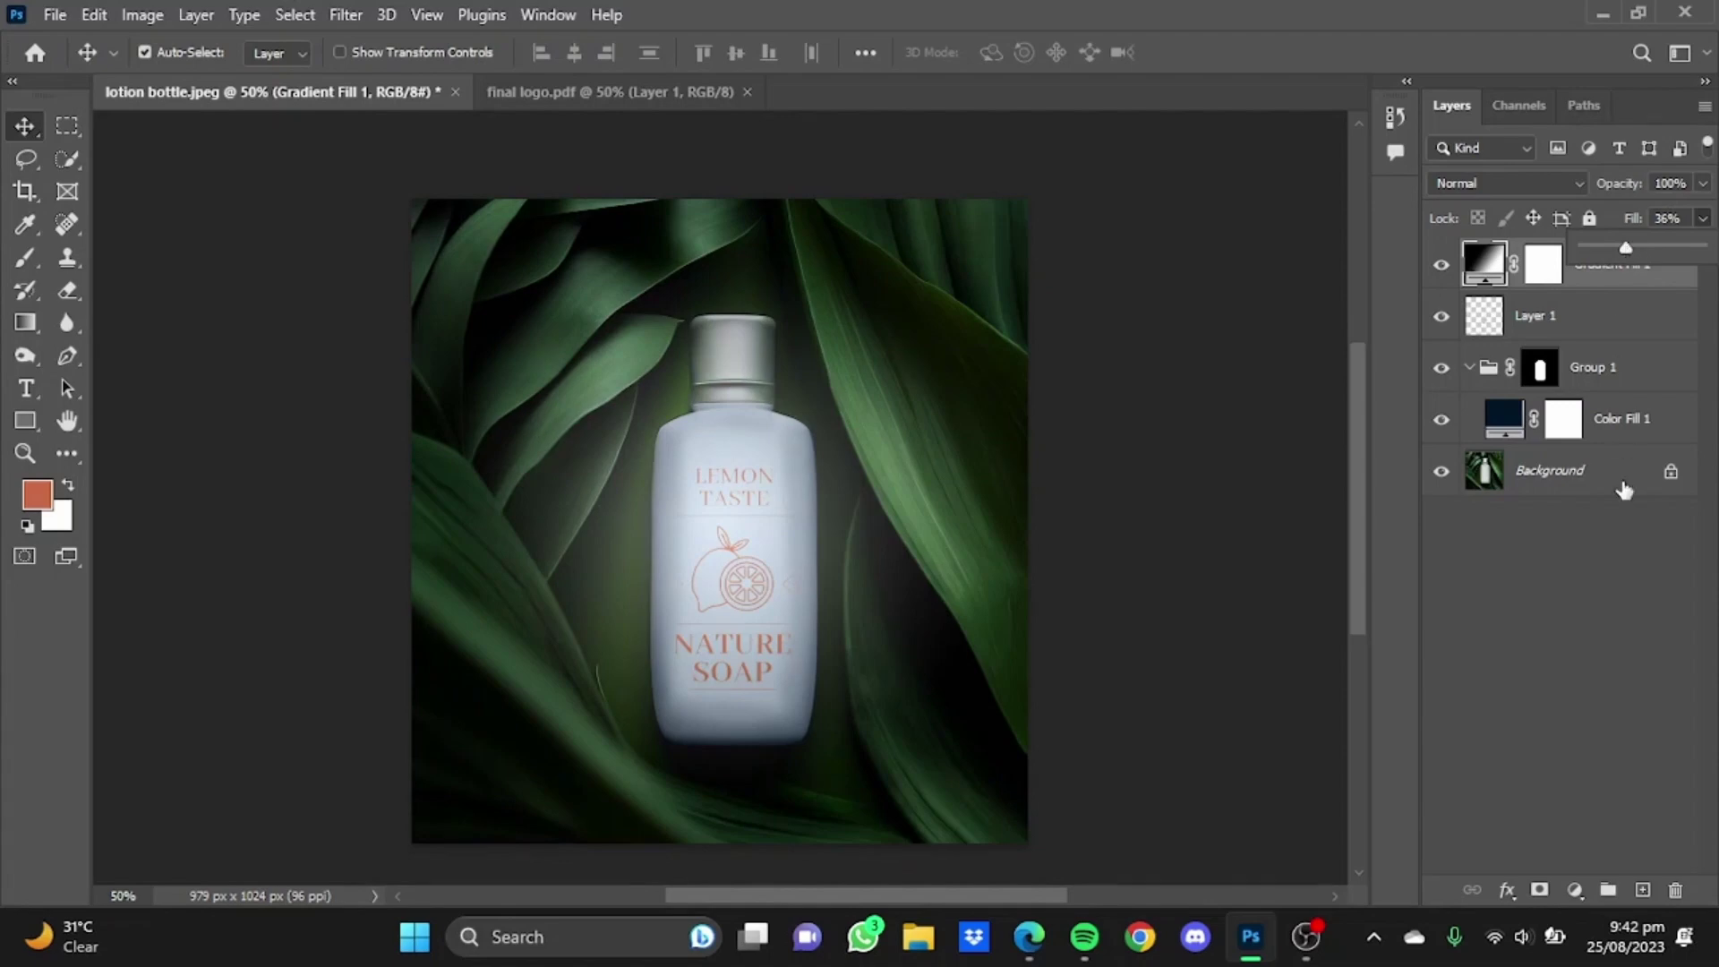
pyautogui.click(1620, 551)
pyautogui.click(1581, 284)
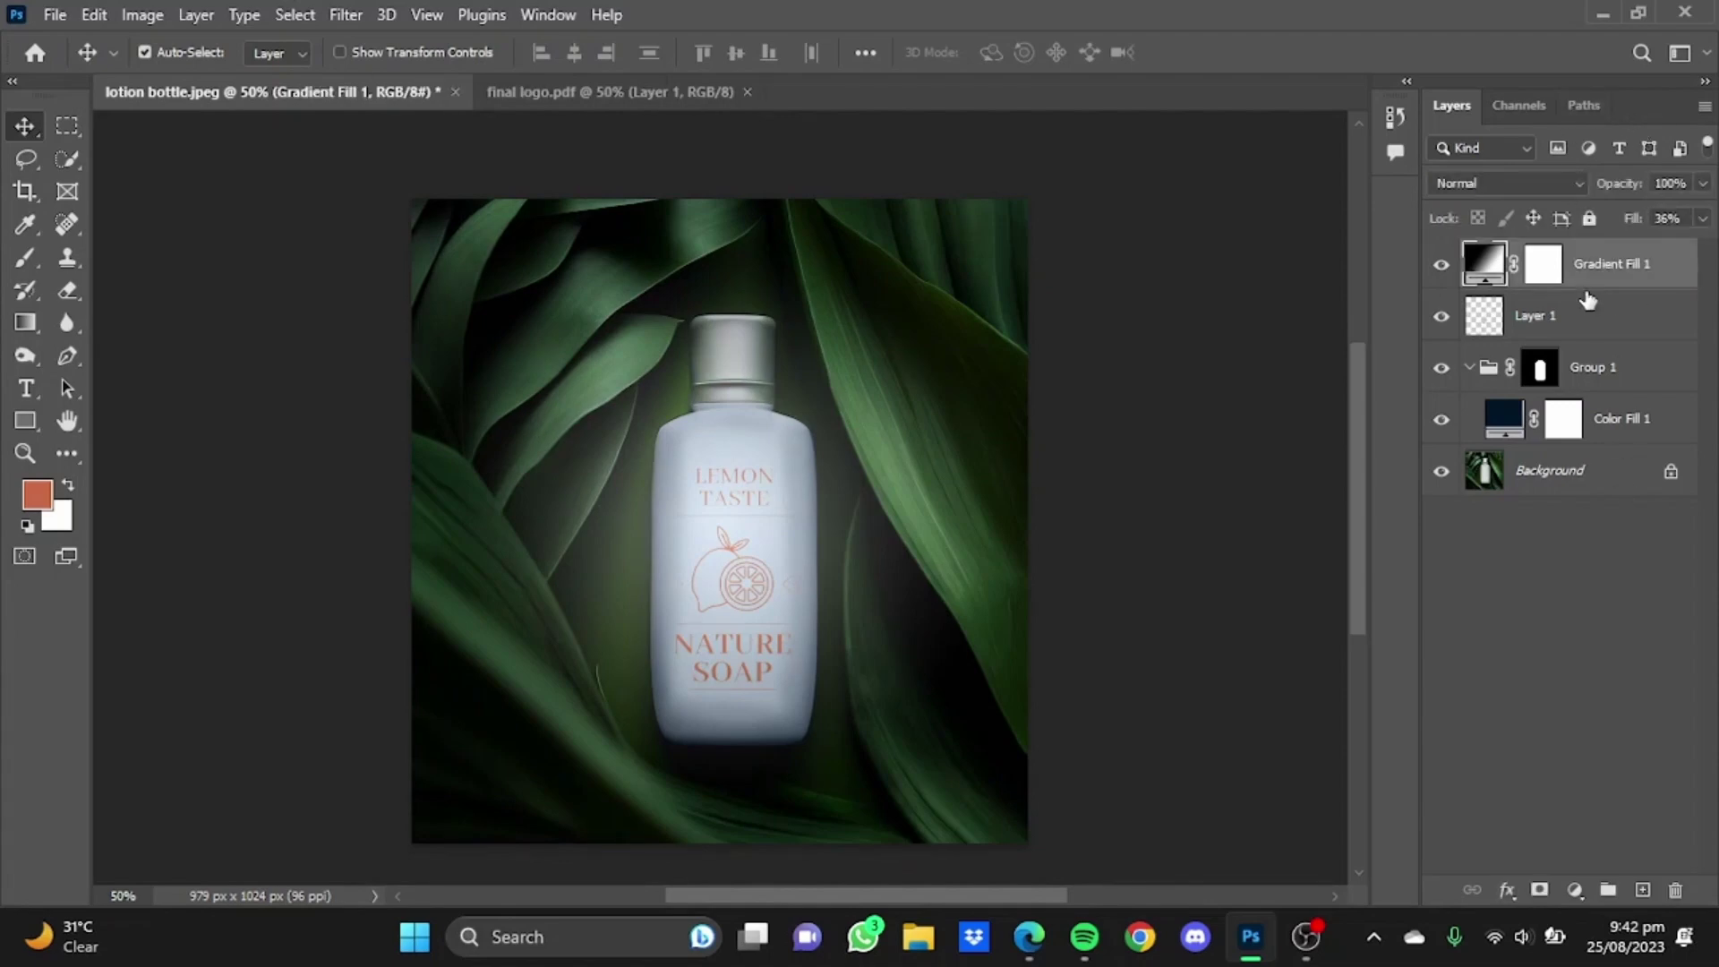
pyautogui.click(1576, 185)
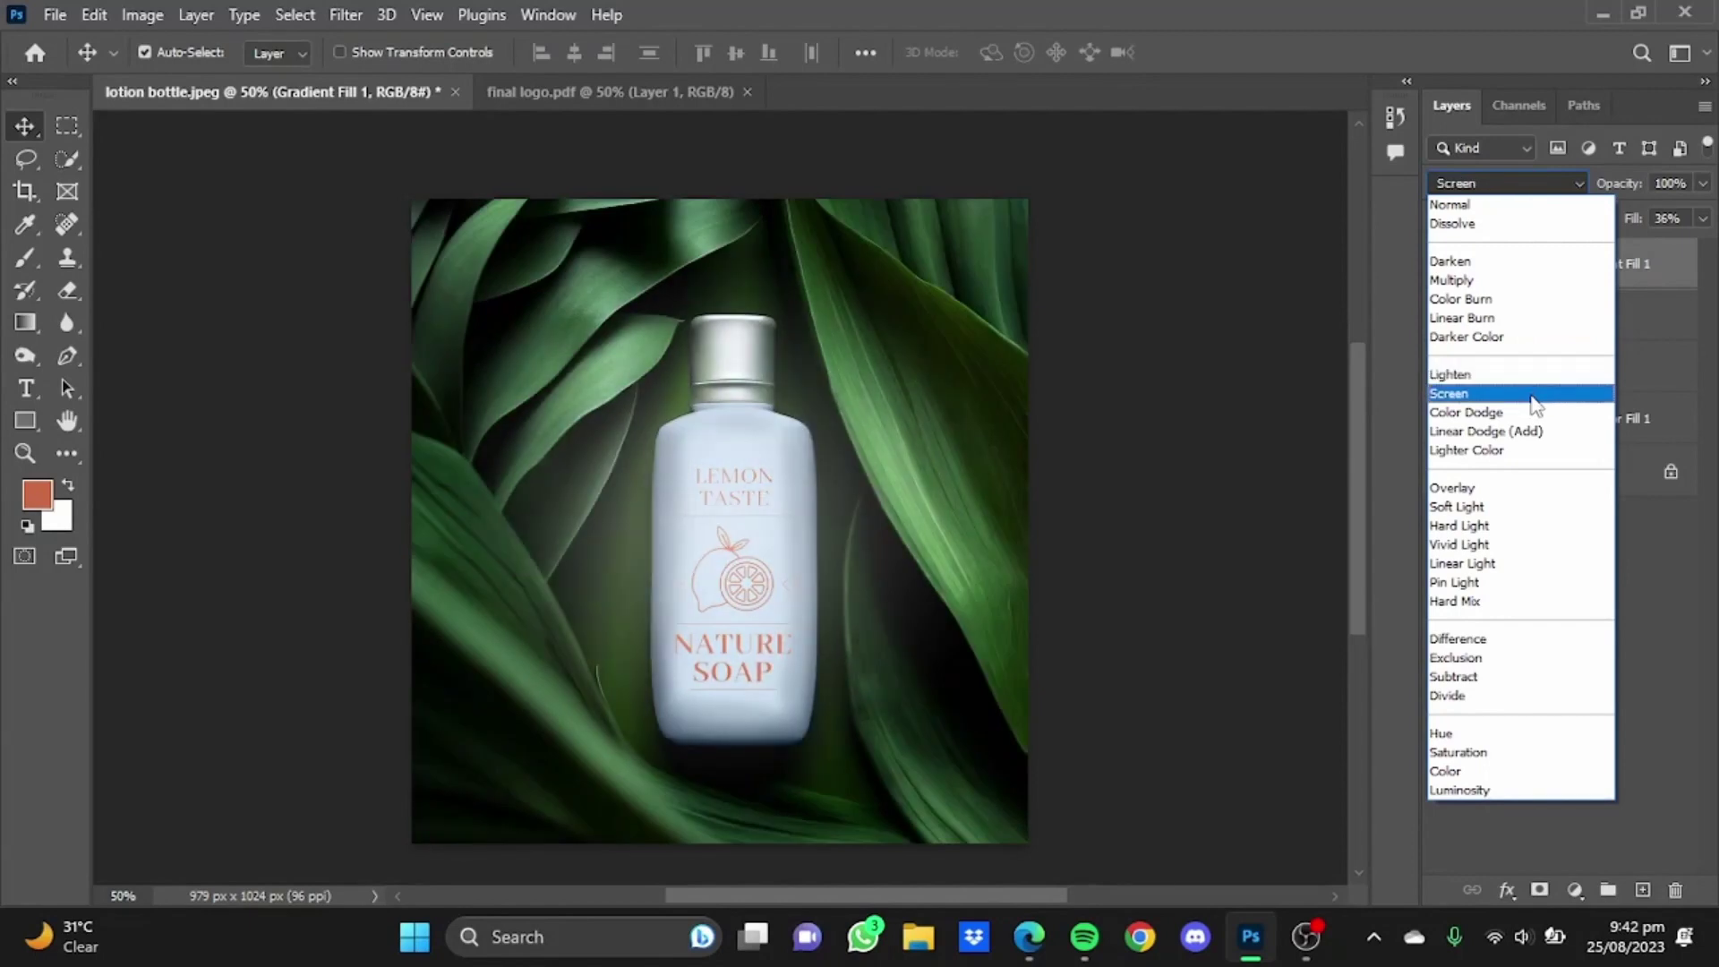
pyautogui.click(1533, 394)
pyautogui.click(1702, 218)
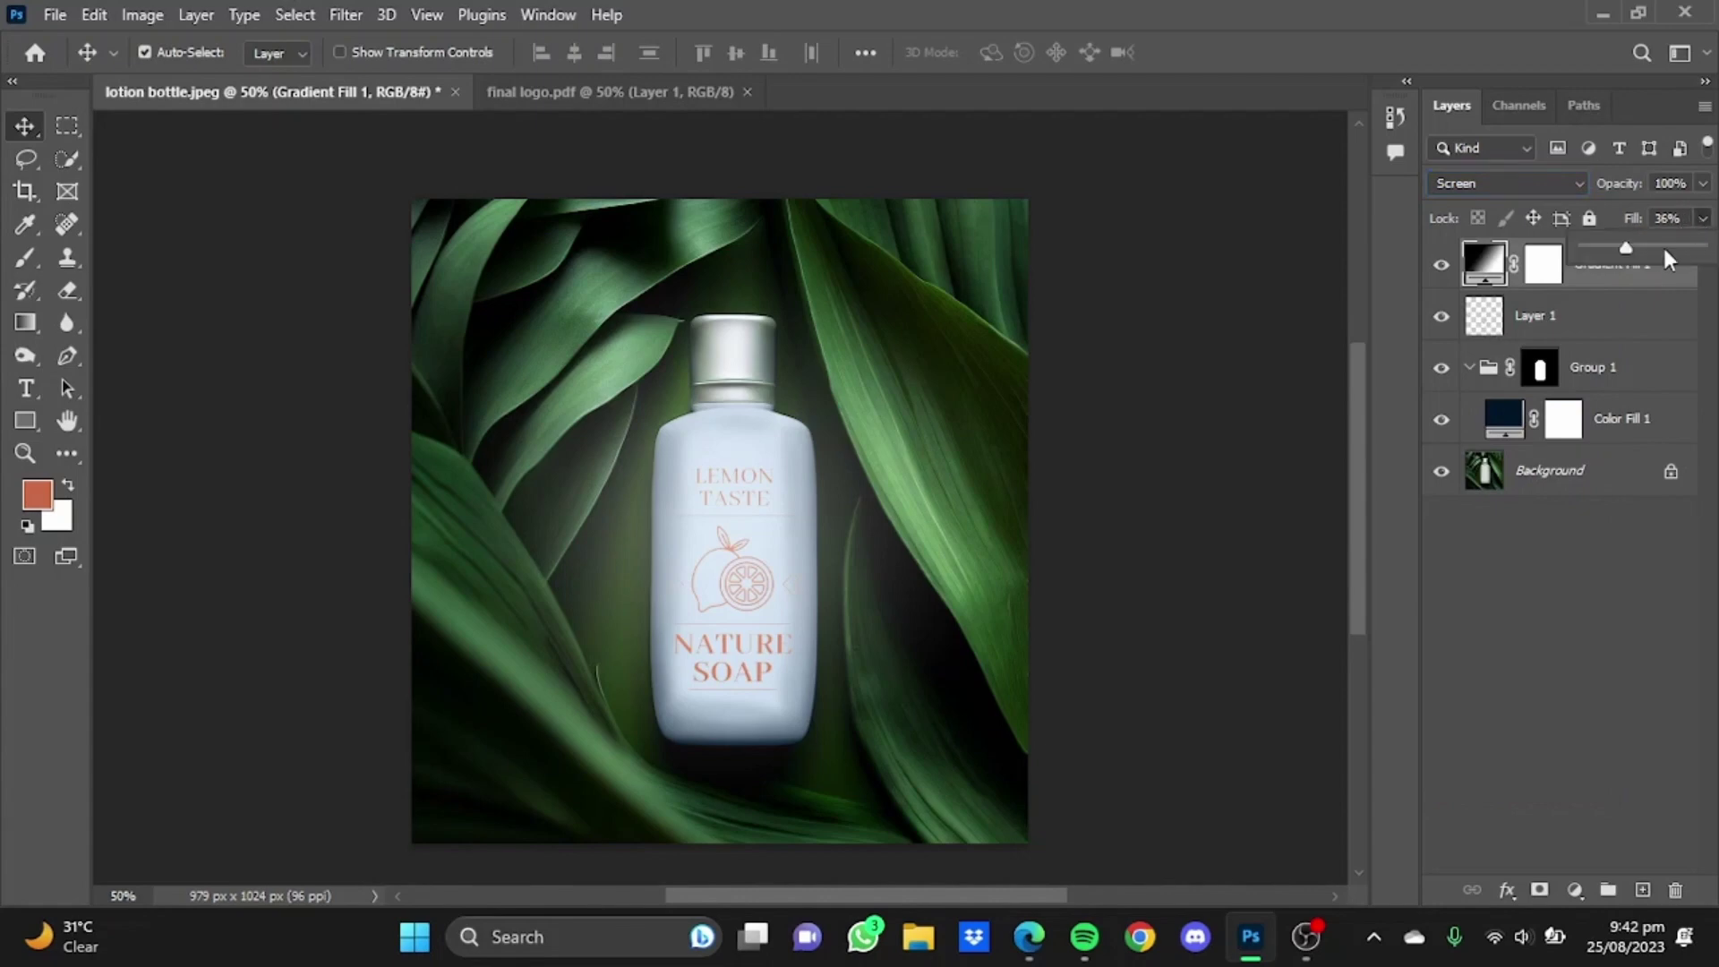
pyautogui.moveTo(1622, 250); pyautogui.dragTo(1604, 243)
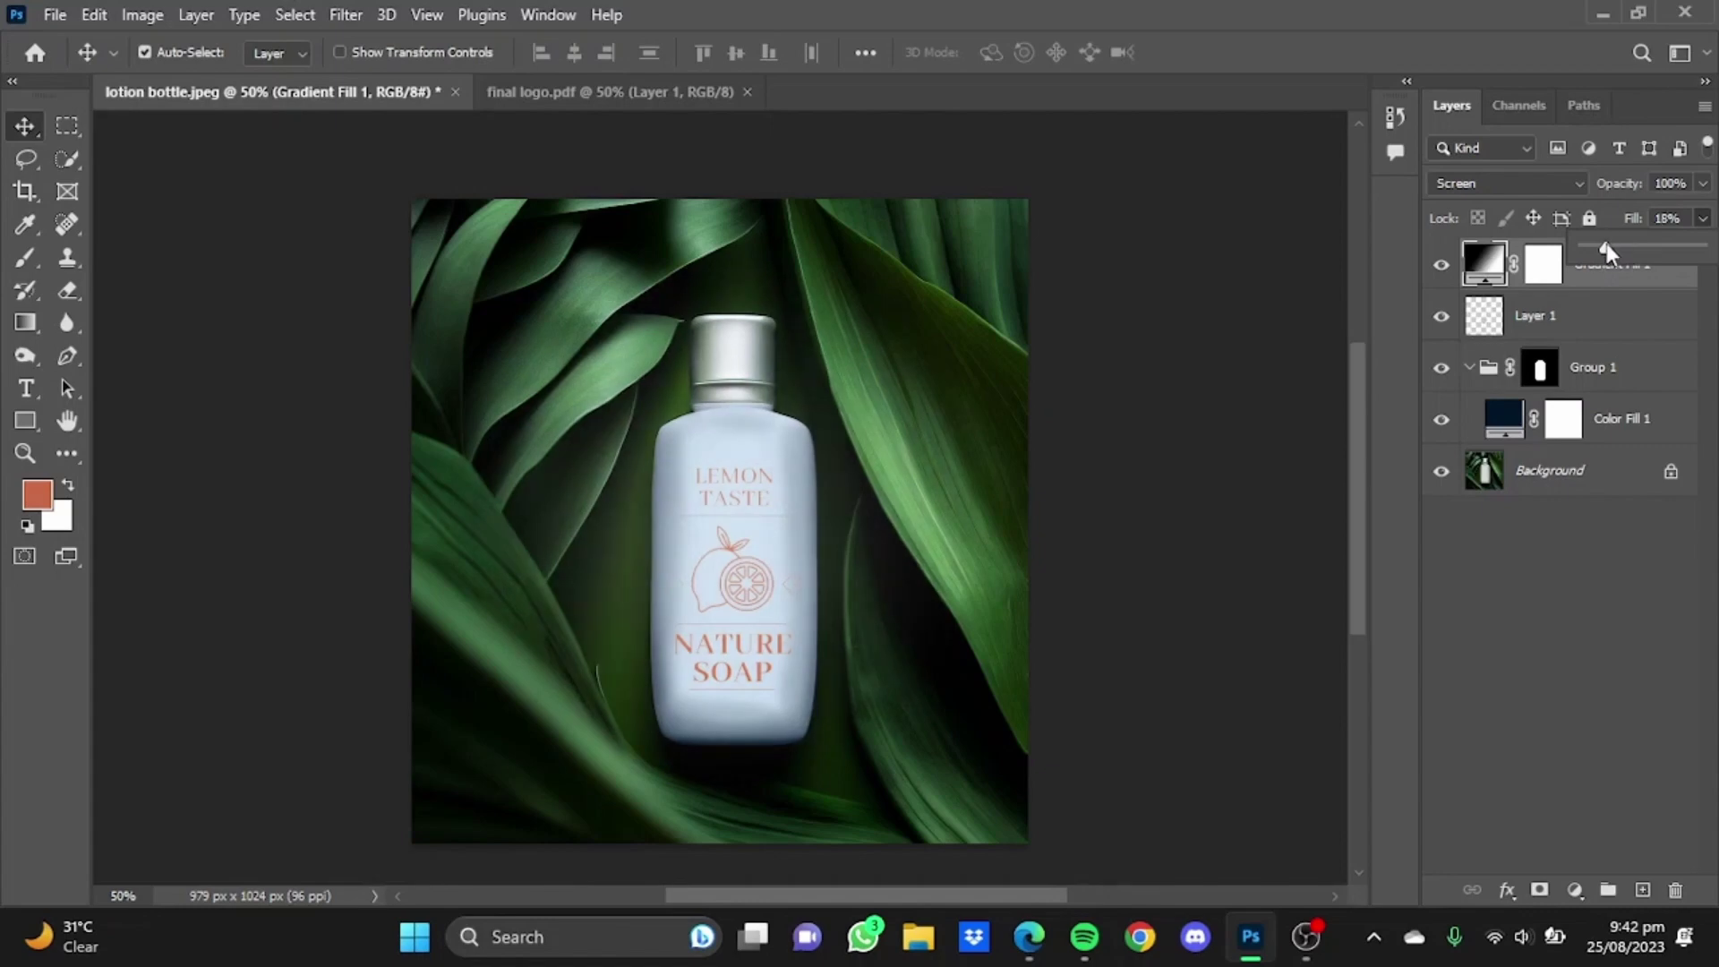
pyautogui.click(1589, 571)
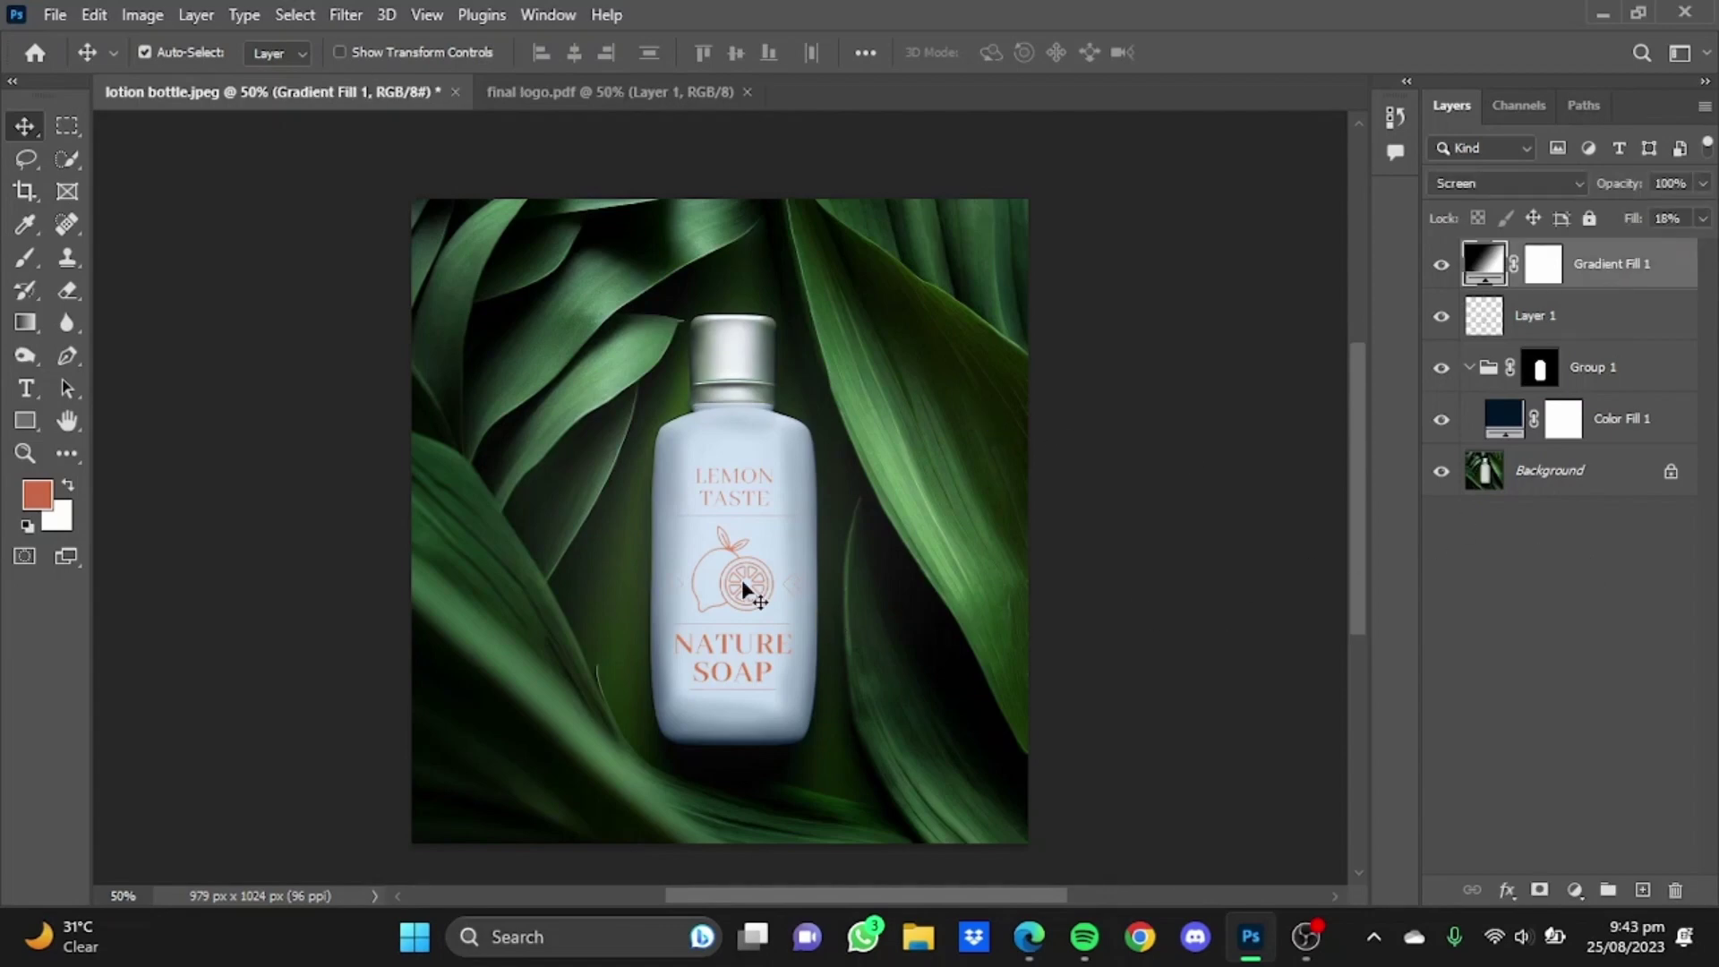